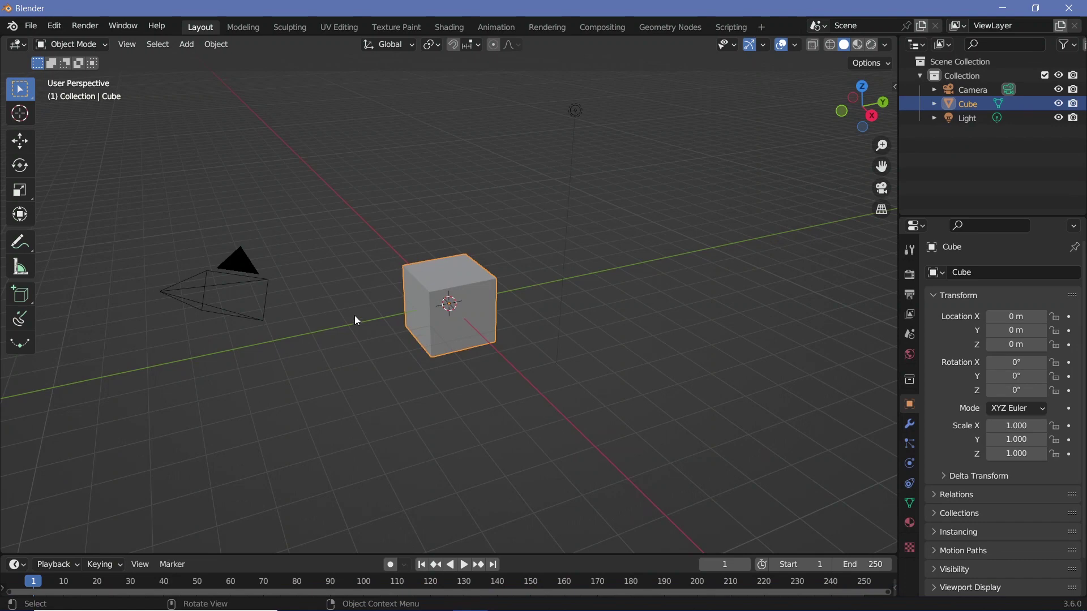
- Open a Geometry Nodes editor below the viewport and give the cube a new node group
{"action": "middle_click_drag", "start_coordinate": [357, 321], "coordinate": [317, 295]}
{"action": "left_click_drag", "start_coordinate": [4, 550], "coordinate": [23, 444]}
{"action": "left_click", "coordinate": [17, 406]}
{"action": "left_click", "coordinate": [98, 517]}
{"action": "left_click", "coordinate": [418, 406]}
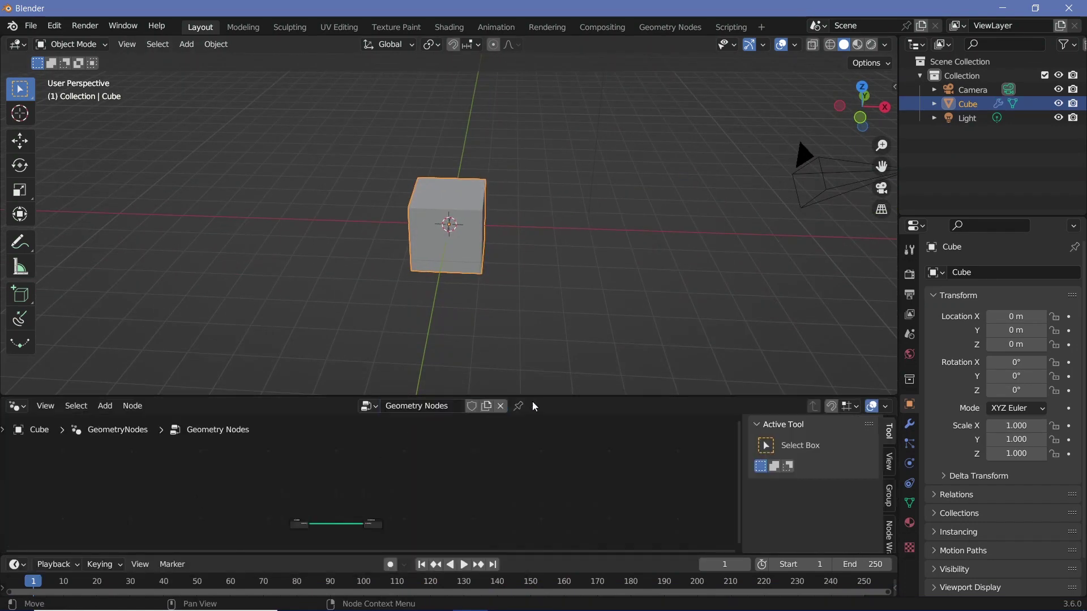
{"action": "left_click_drag", "start_coordinate": [535, 403], "coordinate": [515, 341]}
{"action": "middle_click_drag", "start_coordinate": [515, 248], "coordinate": [304, 507]}
- Replace the Group Input with a 5 m Grid node wired to the Group Output
{"action": "key", "text": "x"}
{"action": "key", "text": "shift+a"}
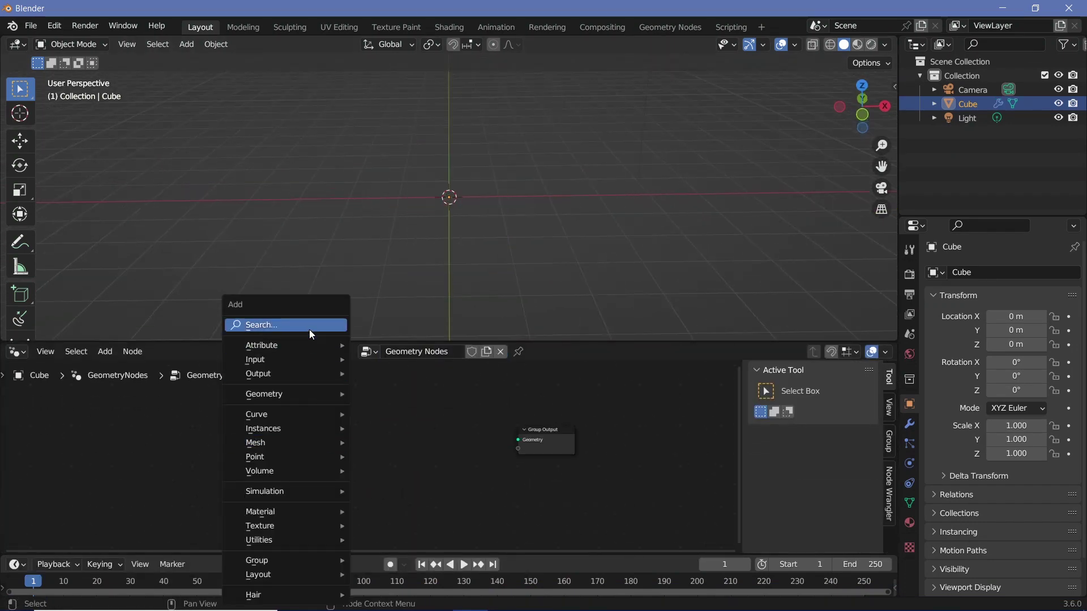
{"action": "left_click", "coordinate": [310, 324]}
{"action": "type", "text": "s"}
{"action": "key", "text": "Return"}
{"action": "left_click", "coordinate": [266, 458]}
{"action": "right_click_drag", "start_coordinate": [265, 458], "coordinate": [560, 462], "text": "alt"}
{"action": "key", "text": "Home"}
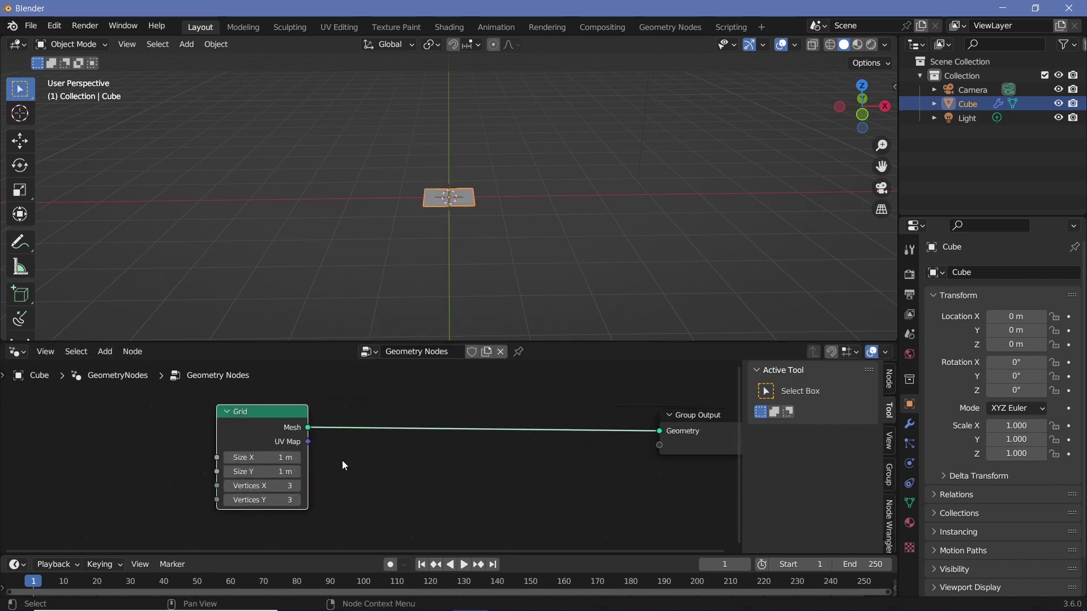
{"action": "key", "text": "Return"}
{"action": "left_click_drag", "start_coordinate": [263, 433], "coordinate": [72, 432]}
{"action": "scroll", "coordinate": [669, 126], "scroll_direction": "down", "scroll_amount": 4}
- Reset the camera, rotate it 90° on X, and place it at 0, -4, 2 m
{"action": "left_click", "coordinate": [669, 126]}
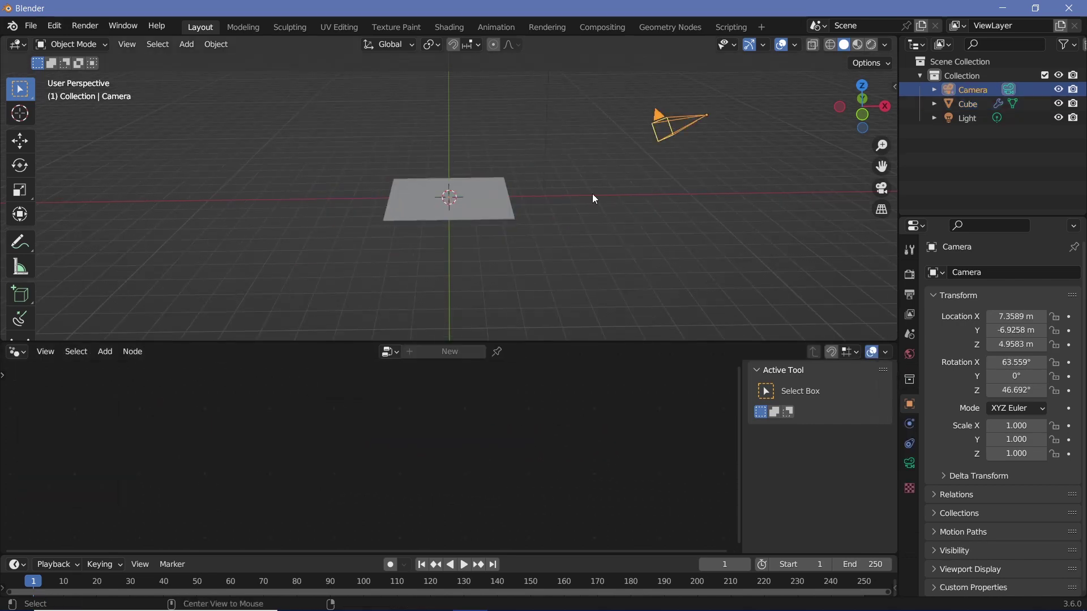
{"action": "key", "text": "alt+g"}
{"action": "key", "text": "alt+r"}
{"action": "type", "text": "rx90"}
{"action": "key", "text": "Return"}
{"action": "key", "text": "g"}
{"action": "key", "text": "Return"}
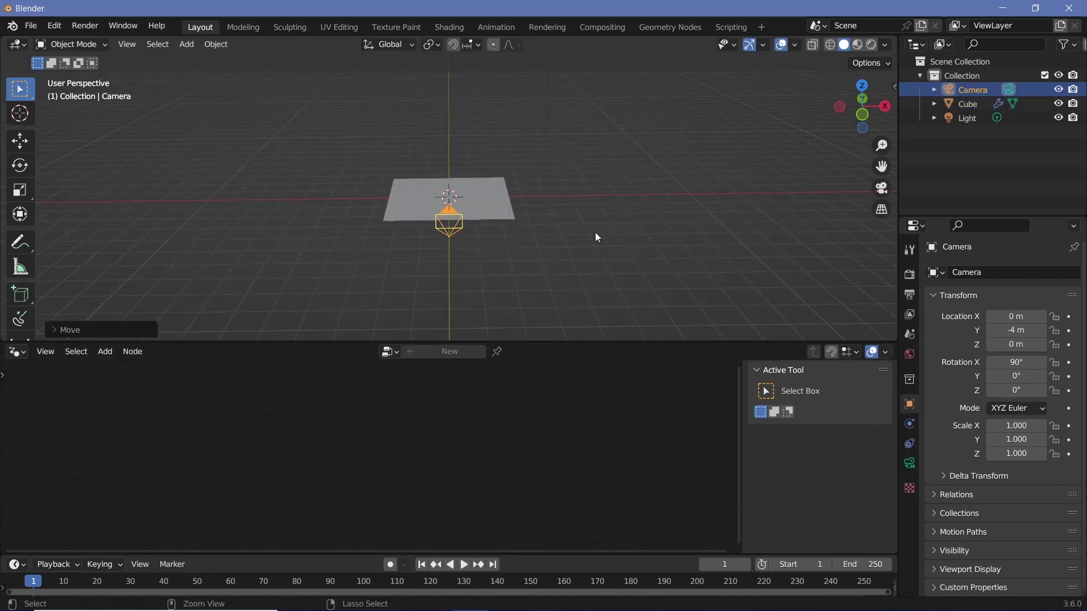
{"action": "type", "text": "gz2"}
{"action": "key", "text": "Return"}
- Look through the camera and tilt it on the global Y axis to frame the grid
{"action": "key", "text": "KP_0"}
{"action": "key", "text": "r"}
{"action": "key", "text": "y"}
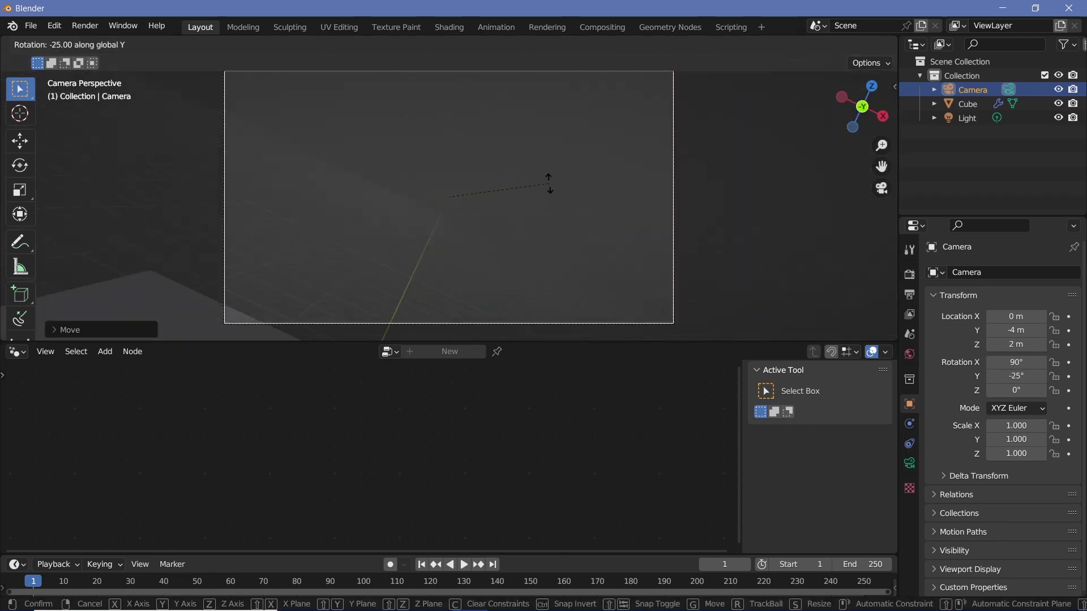
{"action": "key", "text": "Return"}
{"action": "left_click", "coordinate": [194, 281]}
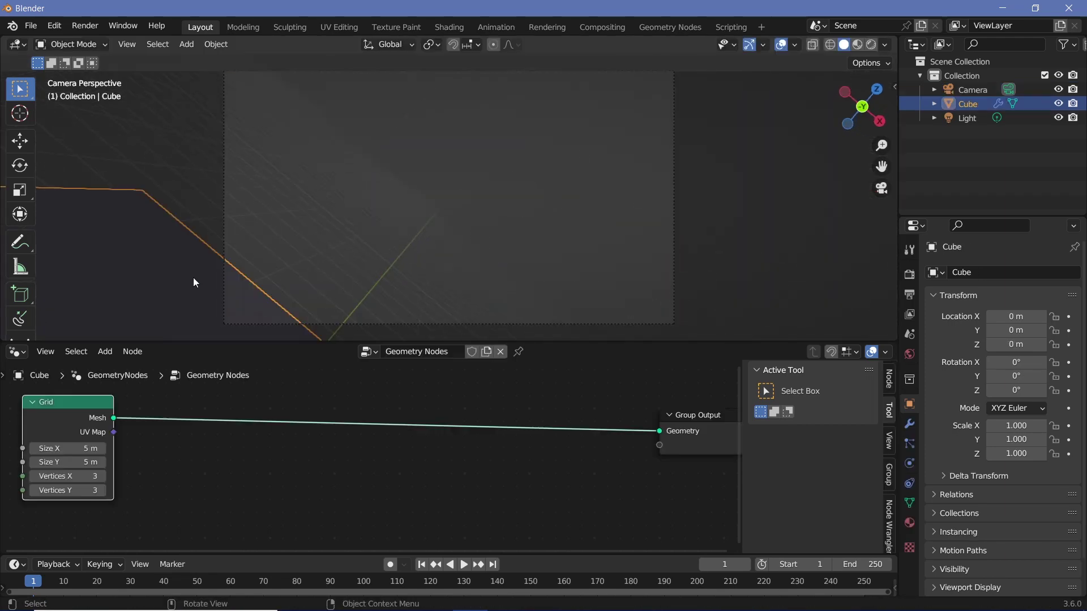
{"action": "left_click", "coordinate": [674, 220]}
{"action": "key", "text": "r"}
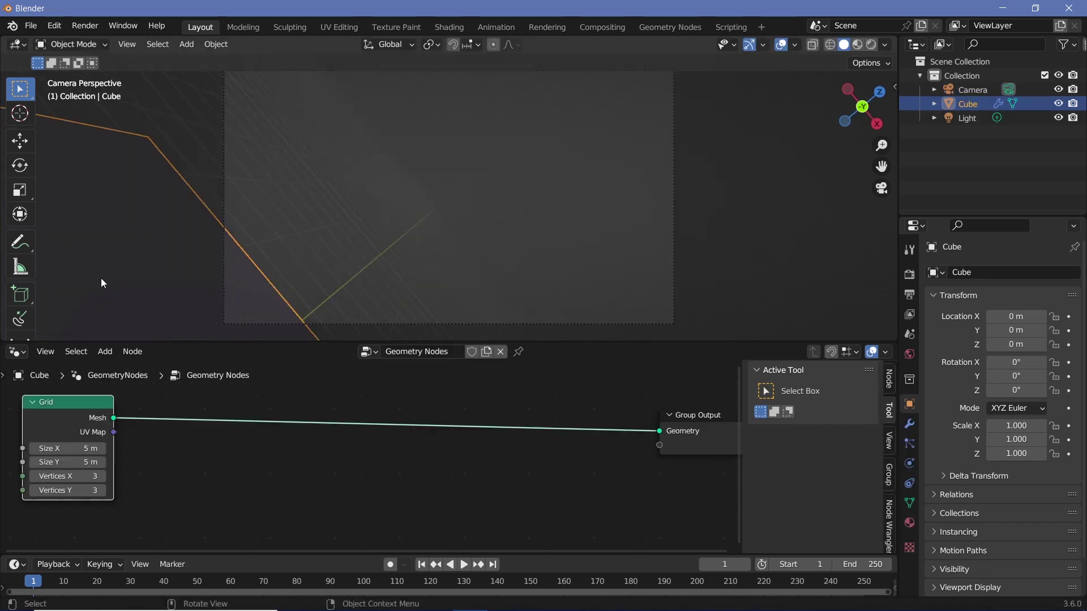
{"action": "key", "text": "shift+a"}
- Drop a Simulation Zone onto the Grid's output link and spread its input and output apart
{"action": "type", "text": "simula"}
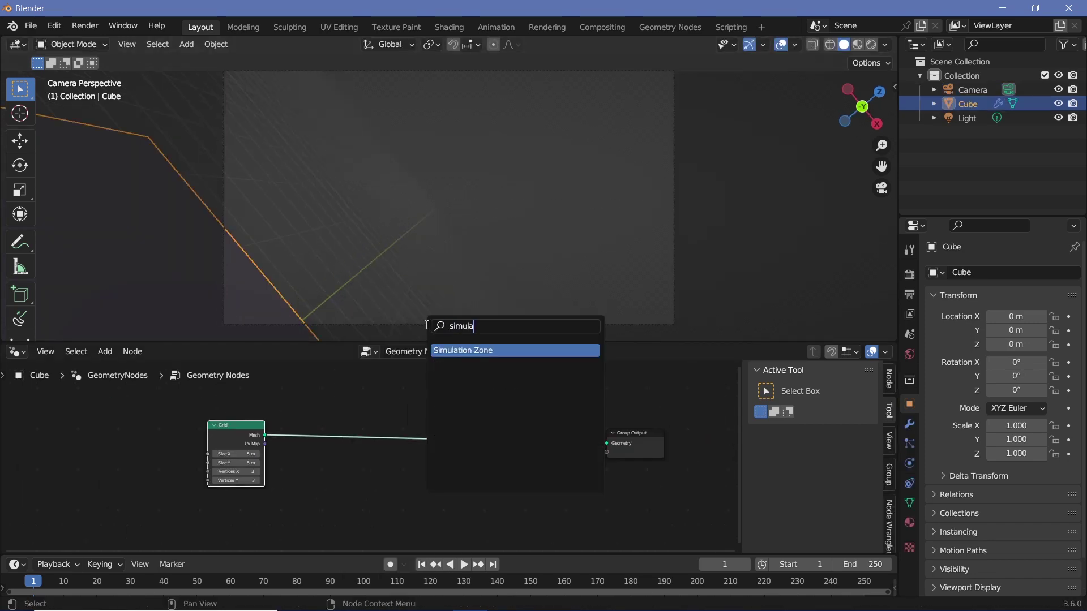
{"action": "key", "text": "Return"}
{"action": "left_click", "coordinate": [451, 455]}
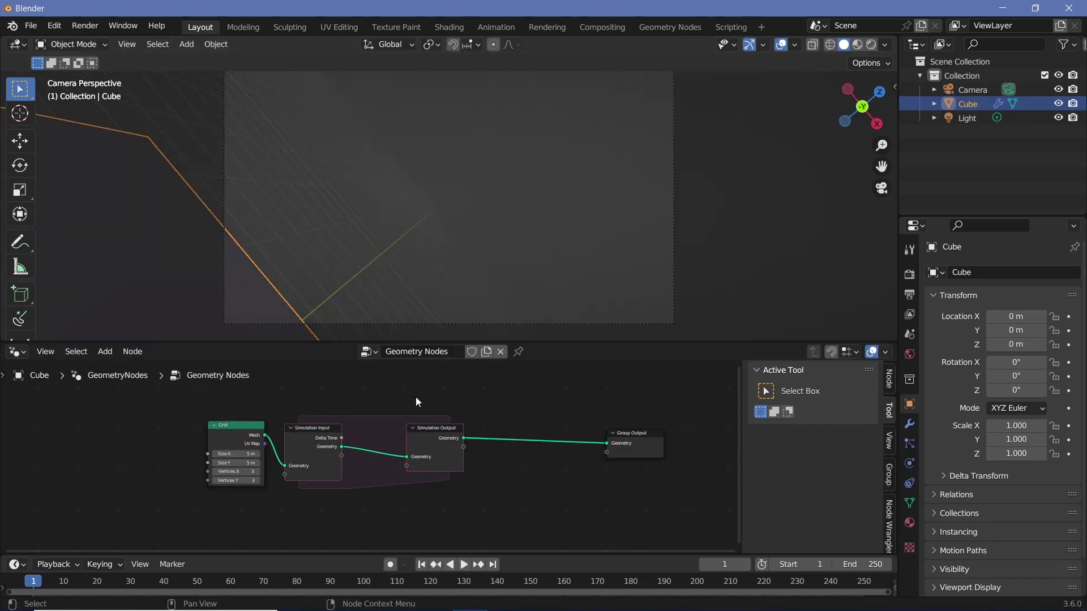
{"action": "left_click_drag", "start_coordinate": [415, 396], "coordinate": [444, 474]}
{"action": "middle_click_drag", "start_coordinate": [444, 474], "coordinate": [258, 430]}
{"action": "scroll", "coordinate": [258, 430], "scroll_direction": "up", "scroll_amount": 1}
- Insert a Distribute Points on Faces node after the Grid
{"action": "key", "text": "shift+a"}
{"action": "type", "text": "distribu"}
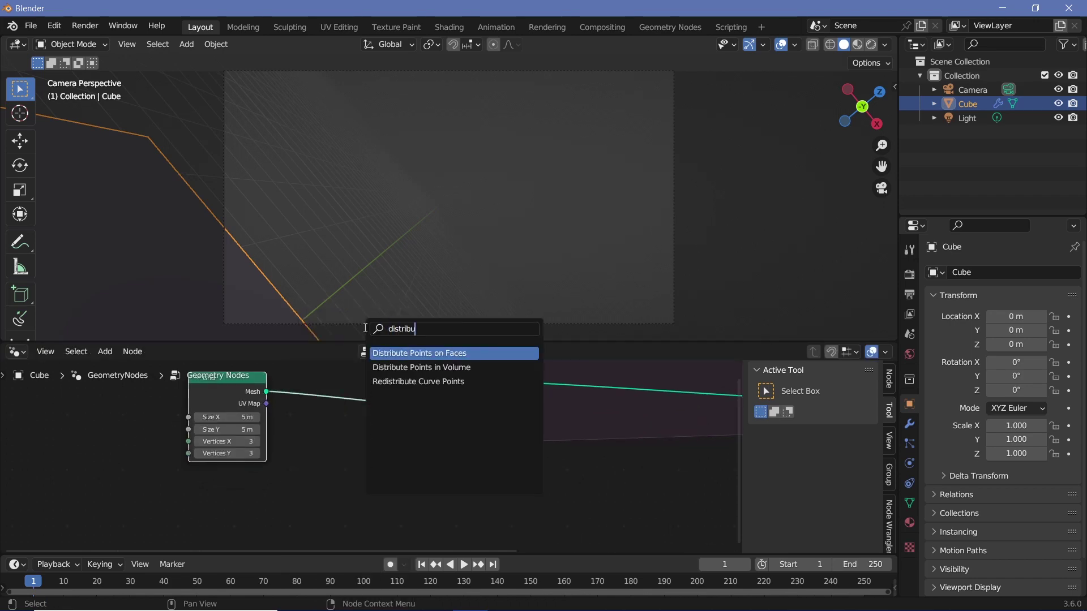
{"action": "key", "text": "Return"}
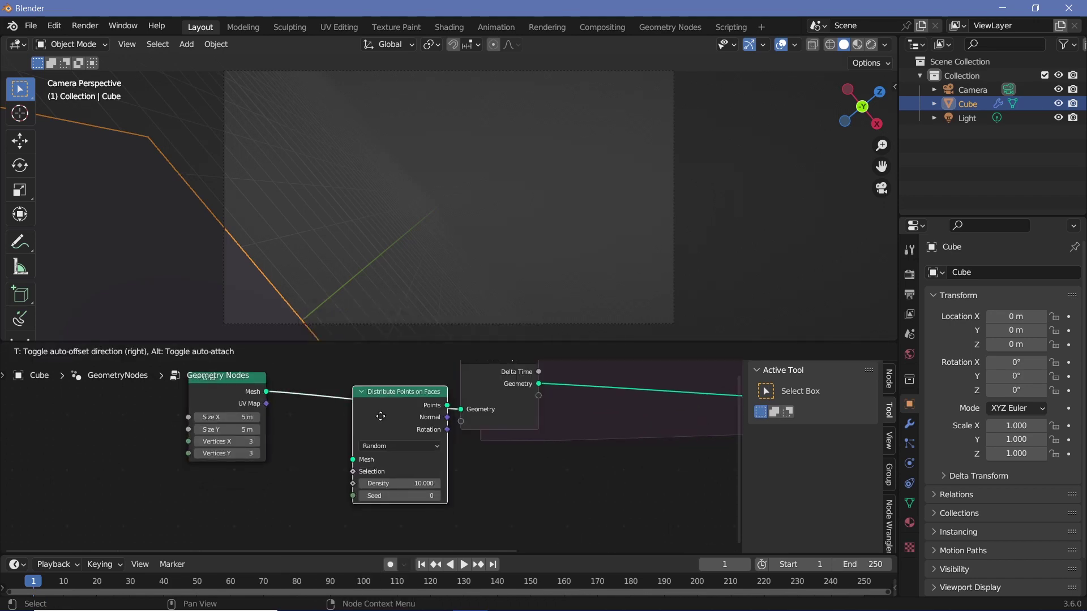
{"action": "left_click", "coordinate": [378, 413]}
- Add a Noise Texture node and move it to the right
{"action": "key", "text": "g"}
{"action": "left_click", "coordinate": [250, 488]}
{"action": "scroll", "coordinate": [300, 414], "scroll_direction": "up", "scroll_amount": 1}
{"action": "key", "text": "shift+a"}
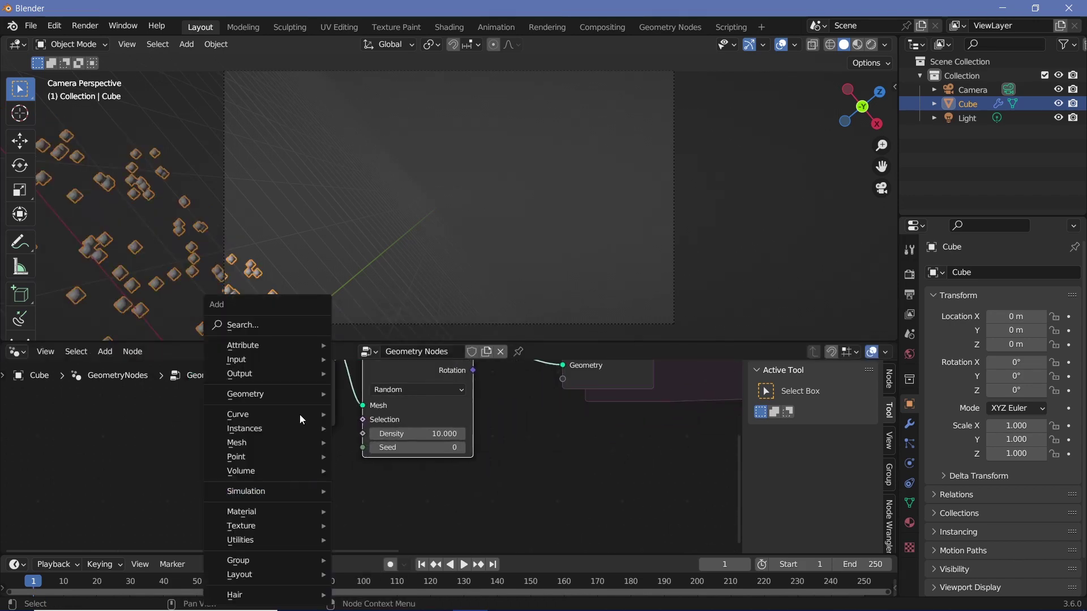
{"action": "type", "text": "noi"}
{"action": "key", "text": "Return"}
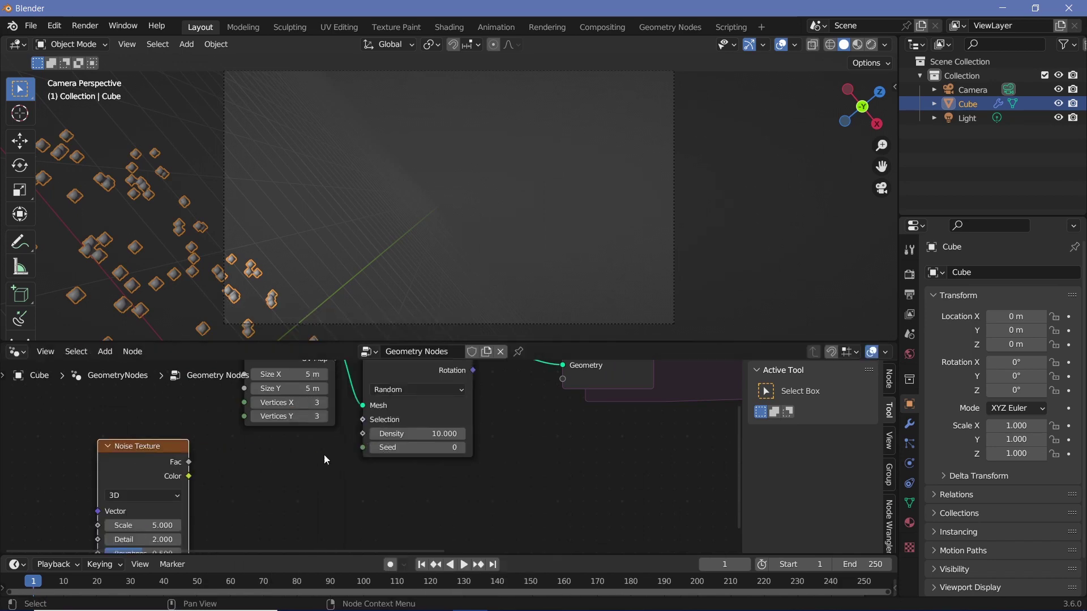
{"action": "left_click_drag", "start_coordinate": [357, 448], "coordinate": [361, 447]}
{"action": "scroll", "coordinate": [359, 445], "scroll_direction": "up", "scroll_amount": 1}
{"action": "left_click_drag", "start_coordinate": [114, 470], "coordinate": [174, 455]}
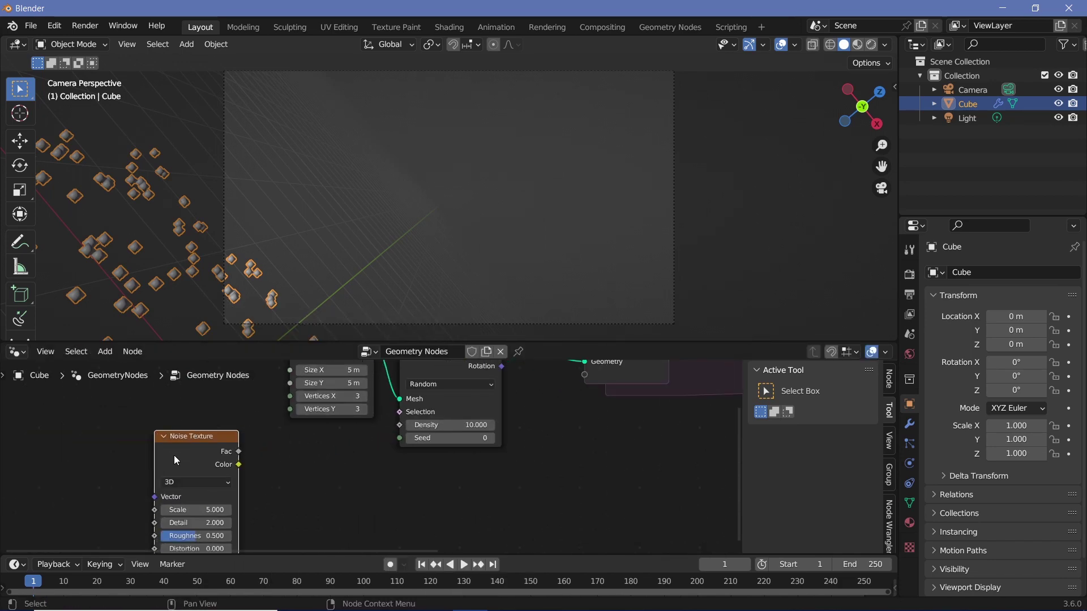
- Add a Value node at the lower left of the node tree
{"action": "key", "text": "shift+a"}
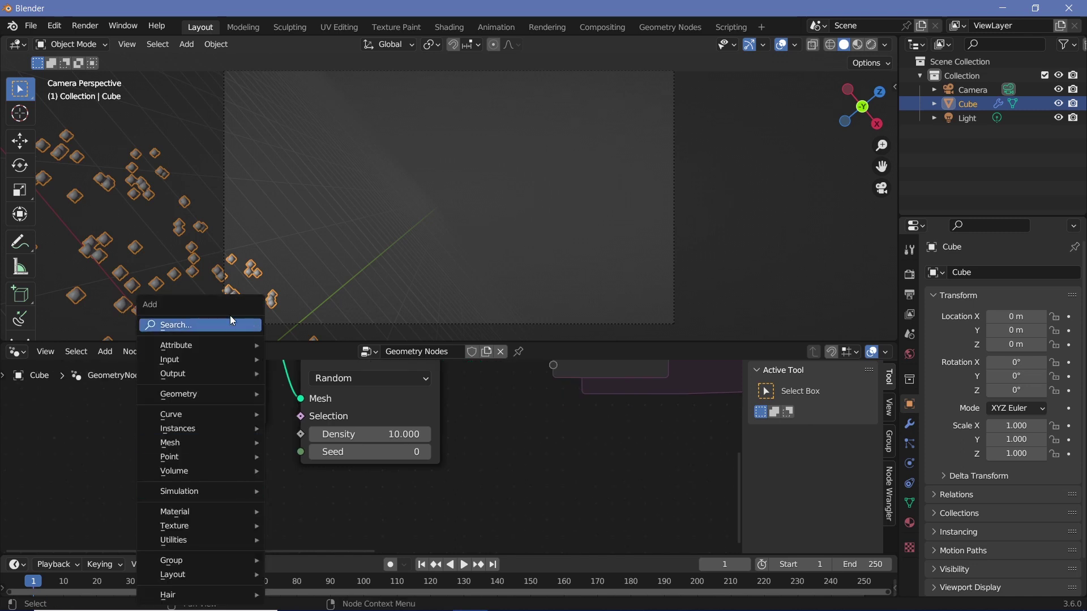
{"action": "left_click", "coordinate": [229, 316]}
{"action": "key", "text": "Return"}
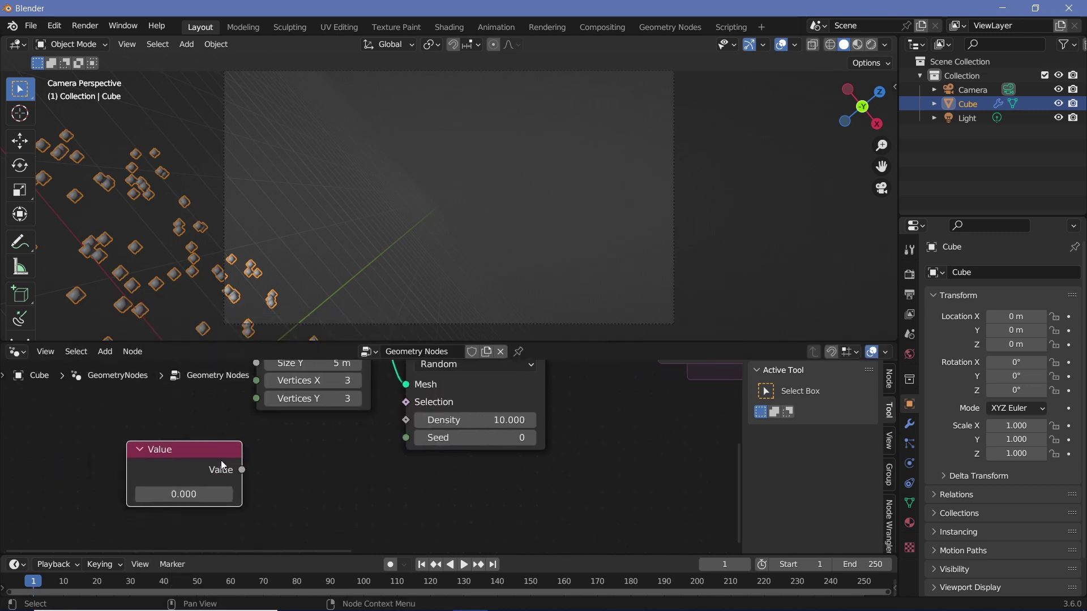
{"action": "left_click", "coordinate": [221, 460]}
- Add a Math node set to Round and enlarge the timeline area
{"action": "key", "text": "shift+a"}
{"action": "left_click", "coordinate": [259, 326]}
{"action": "key", "text": "BackSpace"}
{"action": "key", "text": "BackSpace"}
{"action": "key", "text": "BackSpace"}
{"action": "type", "text": "ve"}
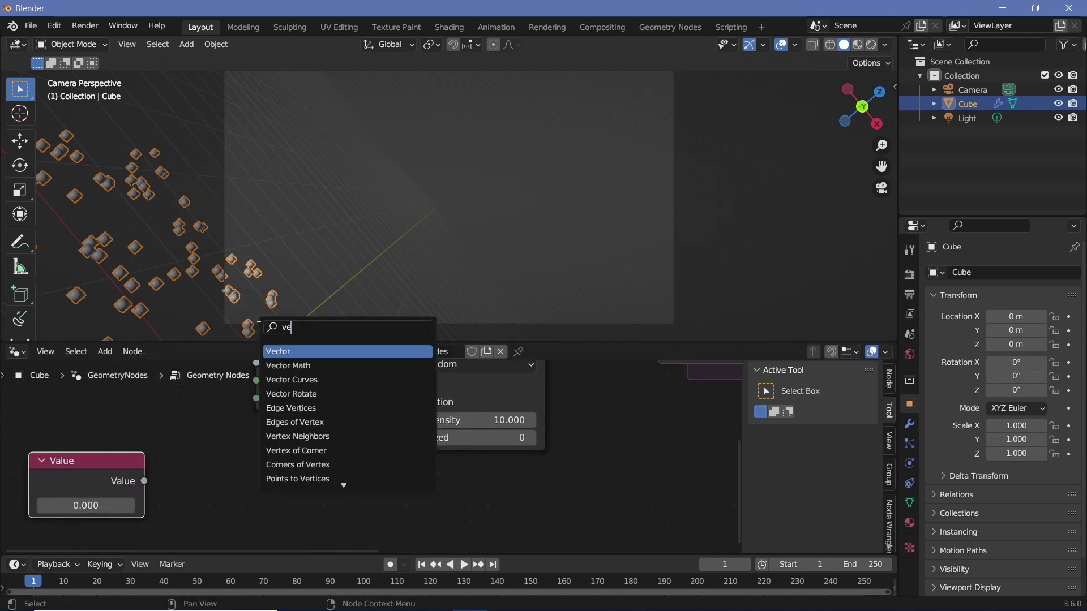
{"action": "key", "text": "Return"}
{"action": "left_click", "coordinate": [266, 402]}
{"action": "left_click", "coordinate": [299, 445]}
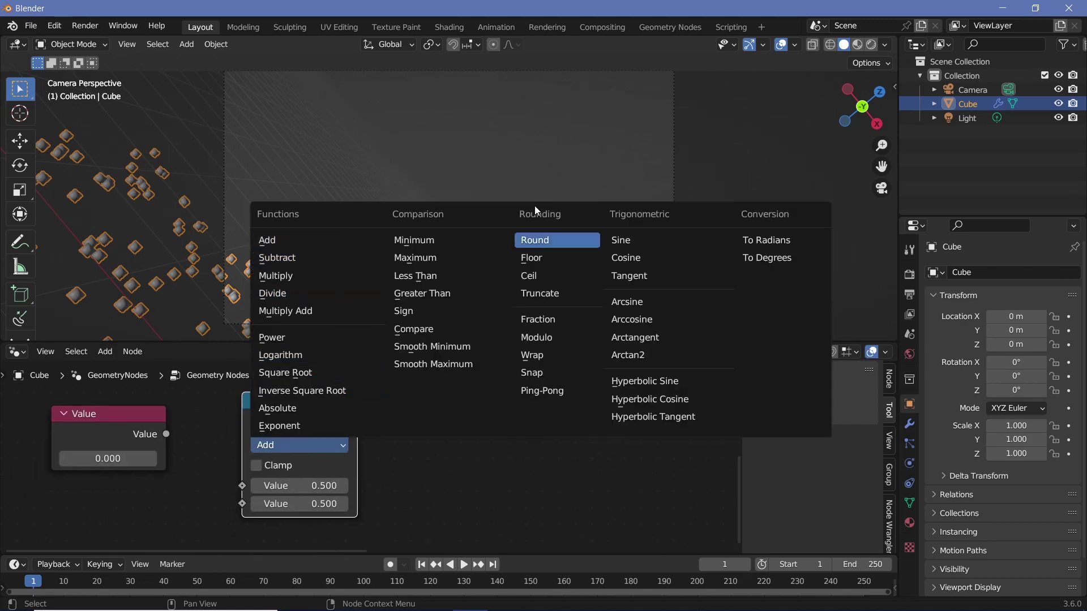
{"action": "key", "text": "Return"}
{"action": "left_click_drag", "start_coordinate": [600, 557], "coordinate": [407, 495]}
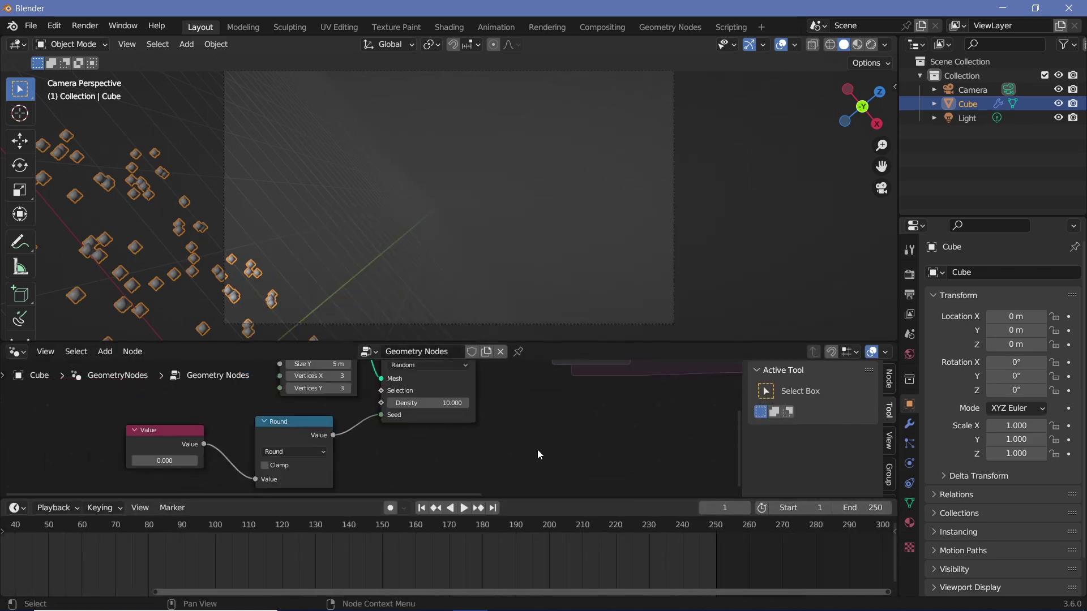
{"action": "middle_click_drag", "start_coordinate": [538, 449], "coordinate": [167, 517]}
{"action": "key", "text": "shift+a"}
- Add a Set Position node and a Store Named Attribute node
{"action": "type", "text": "set pos"}
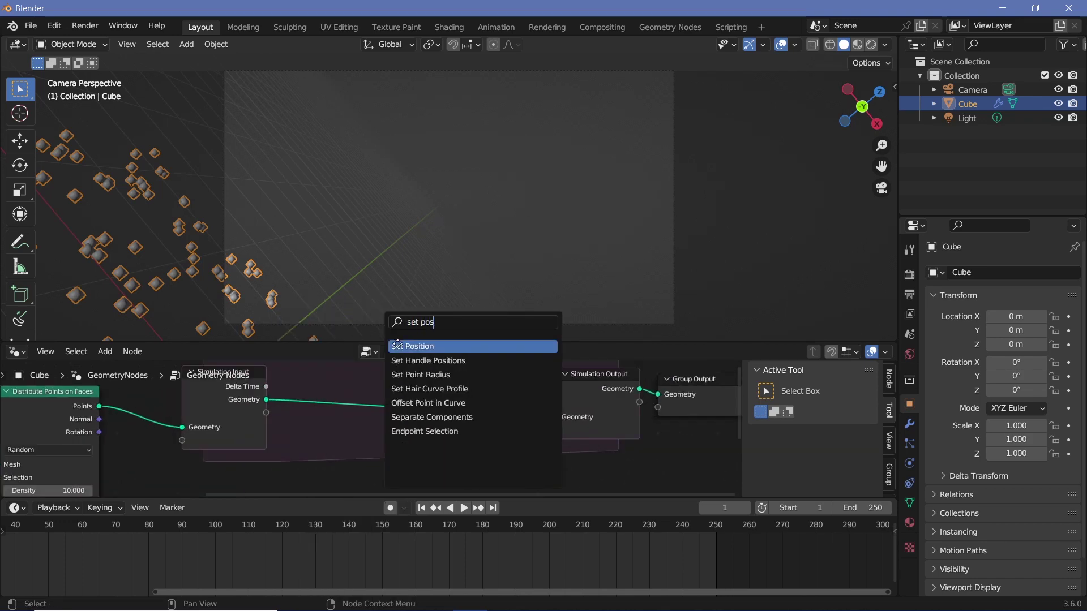
{"action": "key", "text": "Return"}
{"action": "left_click", "coordinate": [684, 391]}
{"action": "key", "text": "shift+a"}
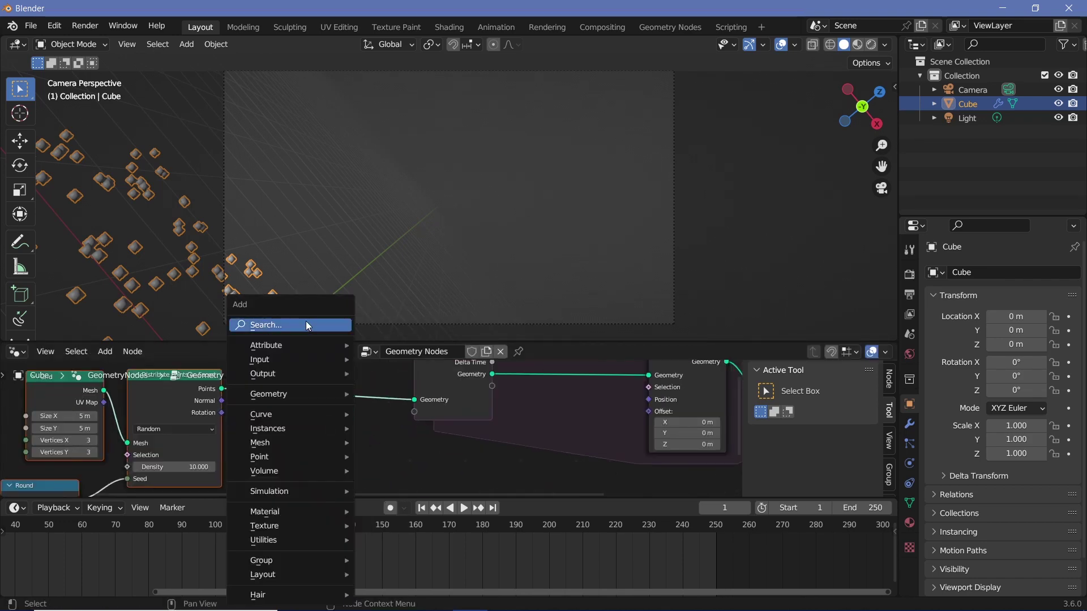
{"action": "type", "text": "store na"}
{"action": "key", "text": "Return"}
{"action": "scroll", "coordinate": [338, 423], "scroll_direction": "up", "scroll_amount": 3}
{"action": "scroll", "coordinate": [407, 416], "scroll_direction": "up", "scroll_amount": 3}
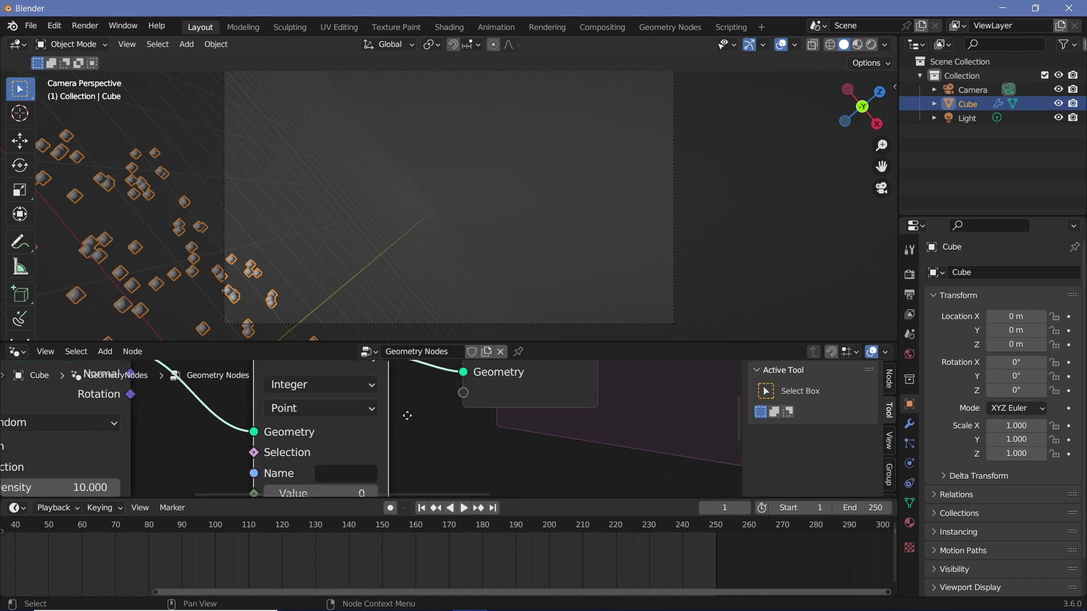
{"action": "scroll", "coordinate": [407, 416], "scroll_direction": "down", "scroll_amount": 3}
- Name the stored attribute AGE and place it after the point scatter
{"action": "left_click", "coordinate": [376, 451]}
{"action": "type", "text": "AGE"}
{"action": "key", "text": "Return"}
{"action": "scroll", "coordinate": [423, 413], "scroll_direction": "down", "scroll_amount": 1}
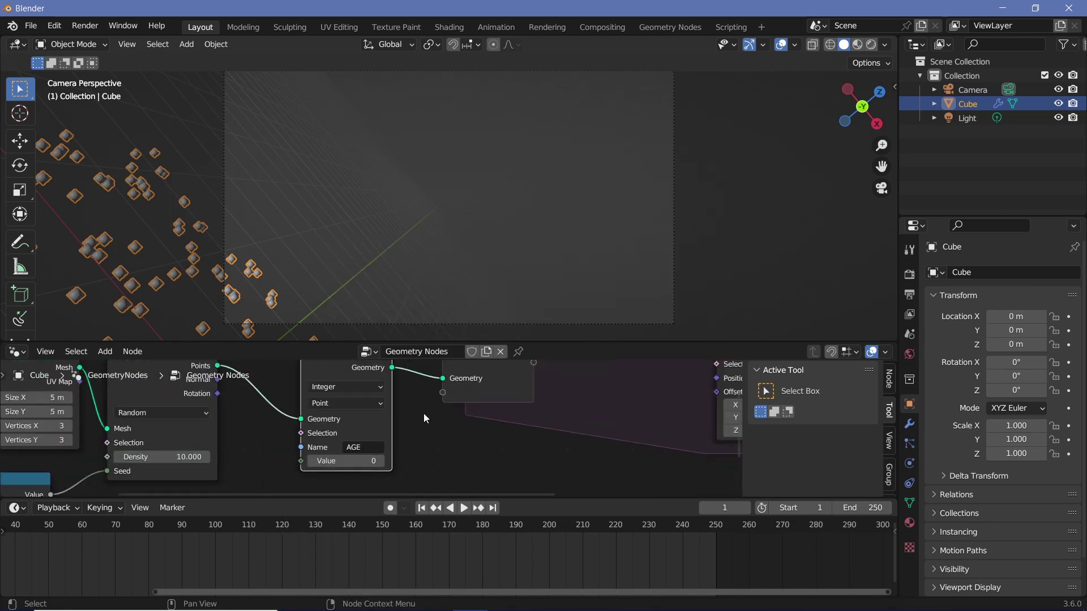
{"action": "scroll", "coordinate": [423, 413], "scroll_direction": "down", "scroll_amount": 2}
{"action": "left_click_drag", "start_coordinate": [248, 408], "coordinate": [193, 412]}
{"action": "left_click_drag", "start_coordinate": [488, 399], "coordinate": [438, 425]}
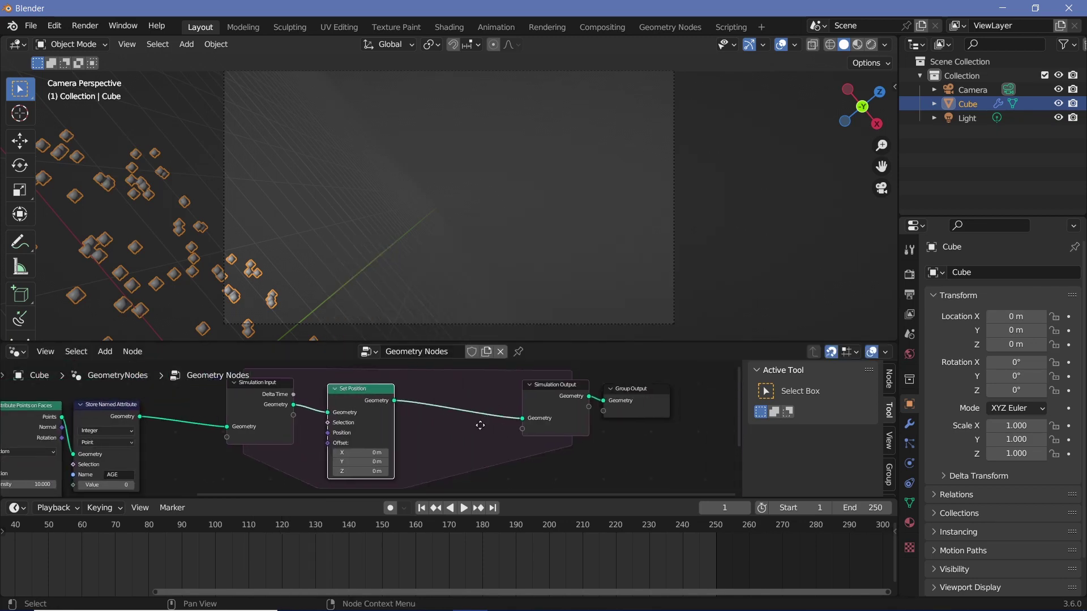
- Add a Named Attribute node reading the Integer attribute AGE
{"action": "key", "text": "shift+a"}
{"action": "left_click", "coordinate": [409, 328]}
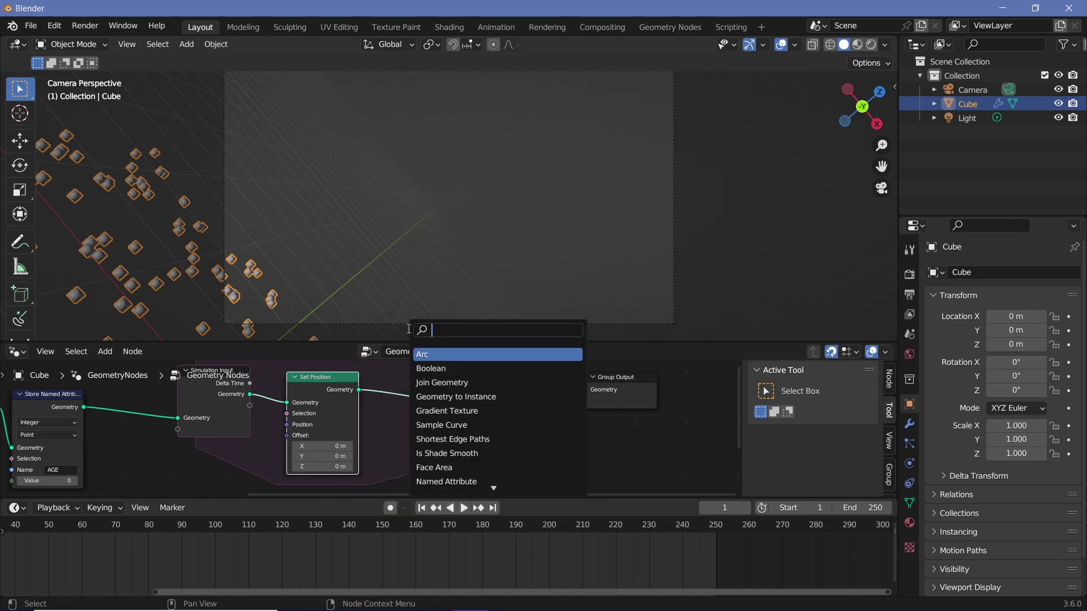
{"action": "key", "text": "Escape"}
{"action": "key", "text": "shift+a"}
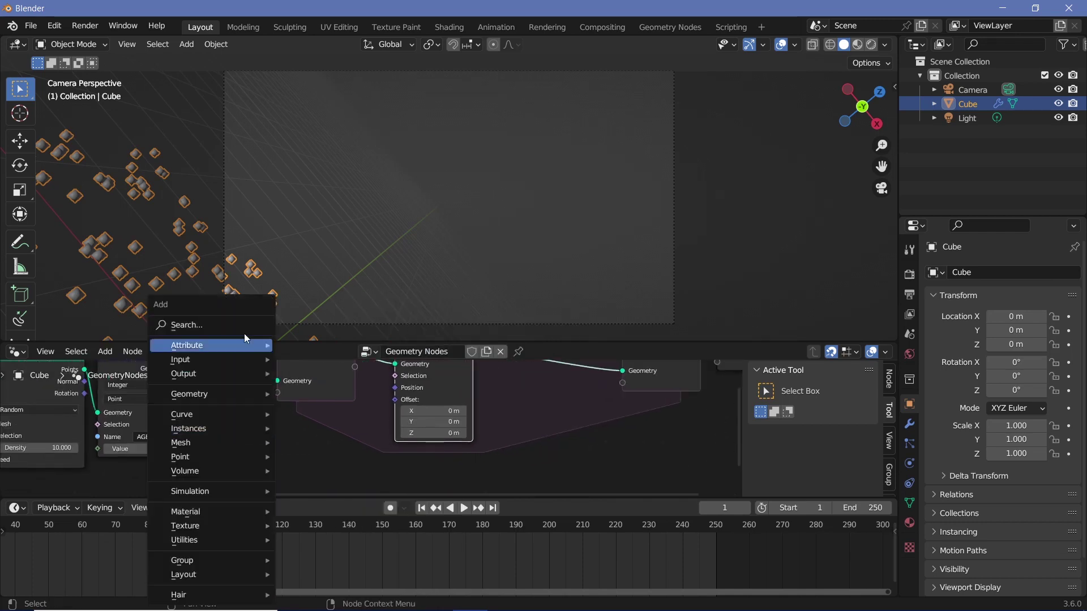
{"action": "type", "text": "attr"}
{"action": "left_click", "coordinate": [271, 369]}
{"action": "left_click", "coordinate": [214, 448]}
{"action": "left_click", "coordinate": [216, 447]}
{"action": "left_click", "coordinate": [244, 458]}
{"action": "scroll", "coordinate": [223, 461], "scroll_direction": "up", "scroll_amount": 2}
{"action": "left_click", "coordinate": [223, 463]}
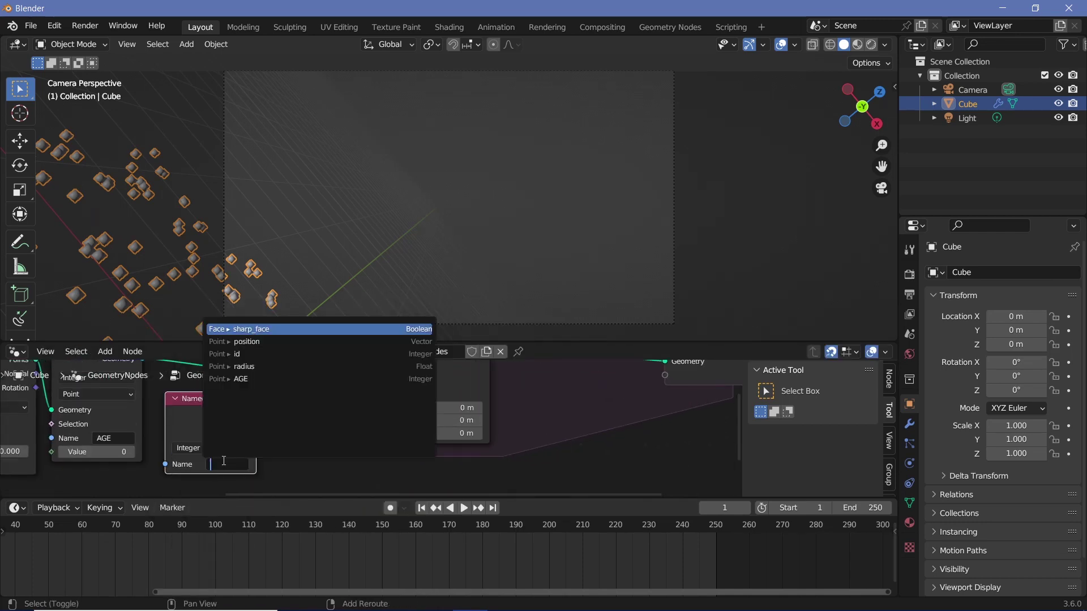
{"action": "type", "text": "AGE"}
{"action": "key", "text": "Return"}
- Link AGE into the Simulation Input as an Attribute state item and reposition Set Position
{"action": "middle_click_drag", "start_coordinate": [231, 413], "coordinate": [249, 435]}
{"action": "left_click_drag", "start_coordinate": [276, 435], "coordinate": [283, 415]}
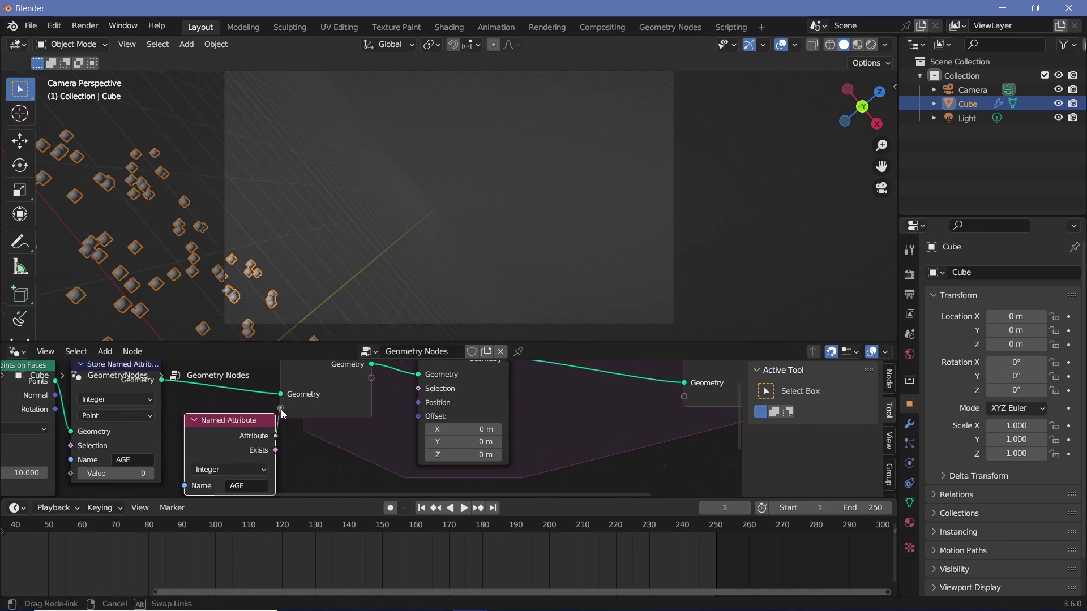
{"action": "middle_click_drag", "start_coordinate": [362, 430], "coordinate": [170, 430]}
{"action": "mouse_move", "coordinate": [238, 396]}
{"action": "left_mouse_down"}
{"action": "mouse_move", "coordinate": [291, 399]}
{"action": "mouse_move", "coordinate": [290, 422]}
{"action": "left_mouse_up"}
{"action": "middle_click_drag", "start_coordinate": [480, 495], "coordinate": [528, 420]}
{"action": "scroll", "coordinate": [782, 441], "scroll_direction": "down", "scroll_amount": 5}
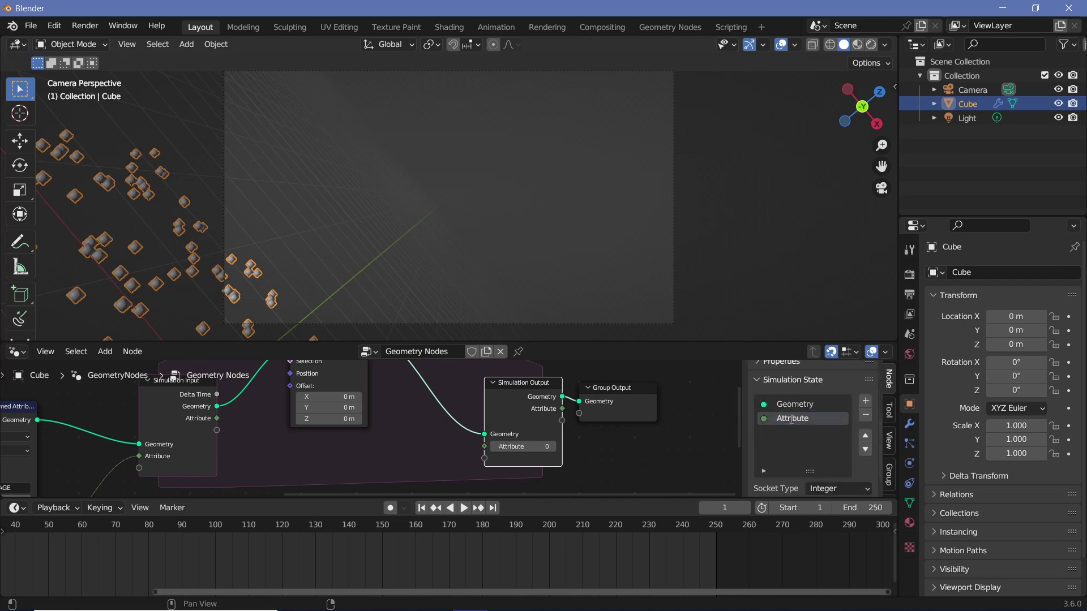
{"action": "key", "text": "shift+a"}
- Move the Round node beside Distribute Points on Faces to feed its seed
{"action": "left_click", "coordinate": [378, 330]}
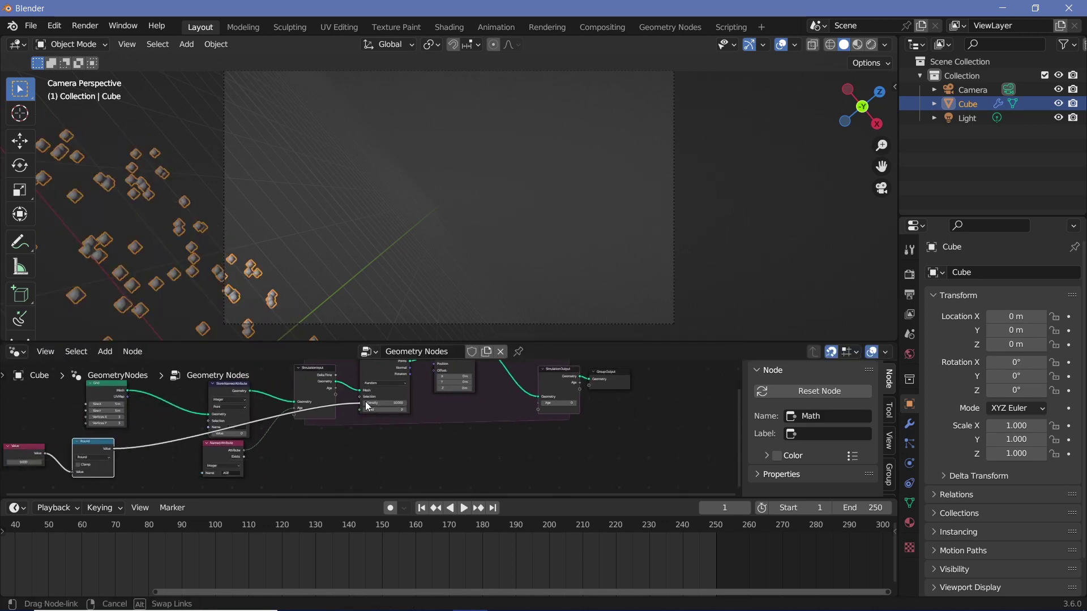
{"action": "left_click_drag", "start_coordinate": [86, 453], "coordinate": [349, 451]}
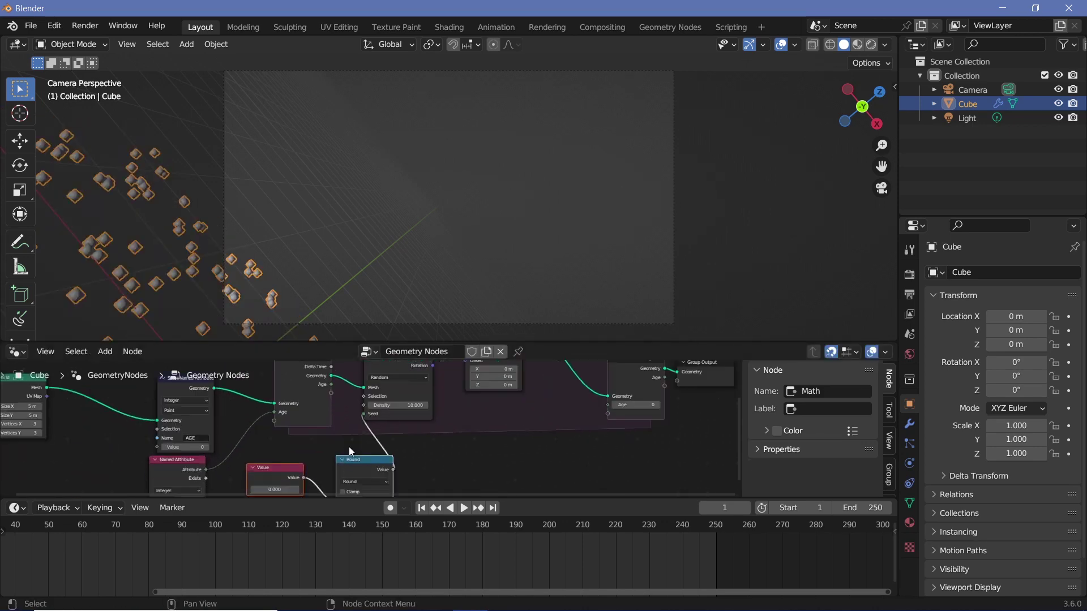
{"action": "scroll", "coordinate": [241, 403], "scroll_direction": "up", "scroll_amount": 3}
{"action": "left_click", "coordinate": [241, 403]}
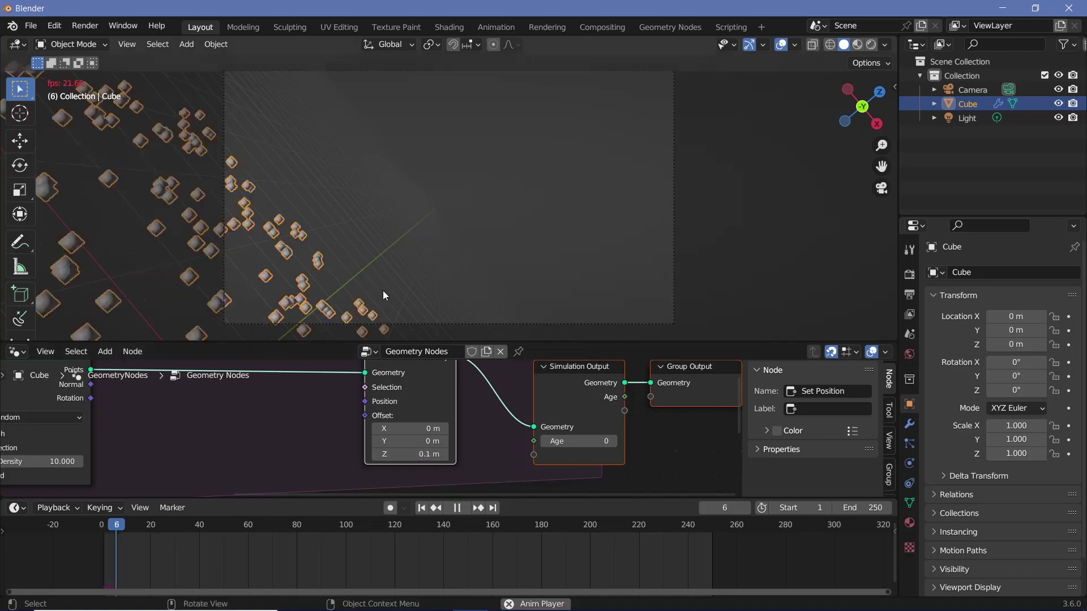
- Set point density to 10 and move the Grid and Set Position nodes beside Distribute Points
{"action": "left_click", "coordinate": [363, 423]}
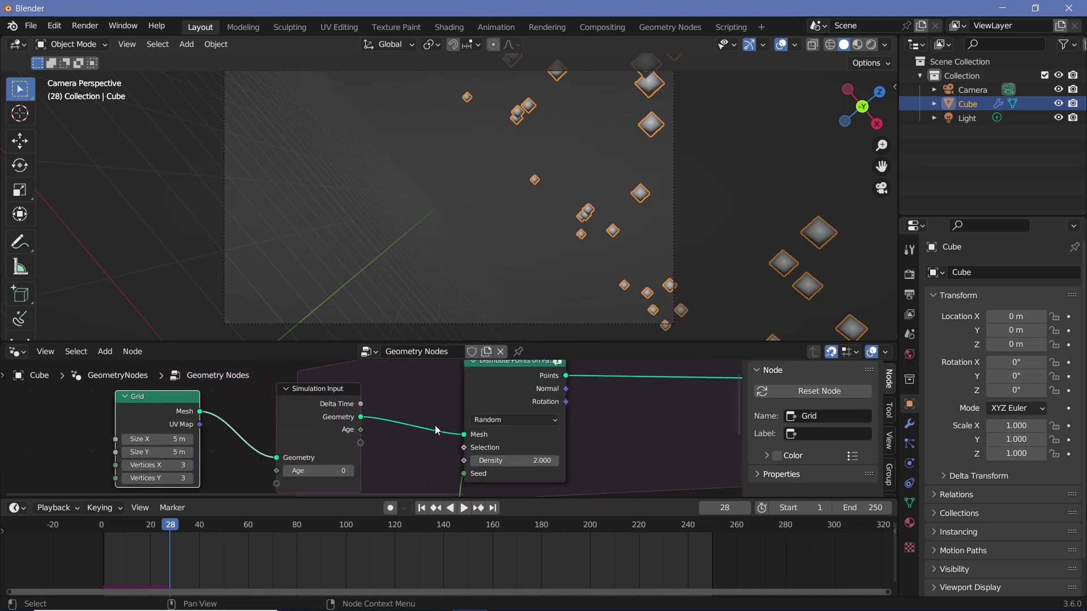
{"action": "left_click", "coordinate": [289, 429]}
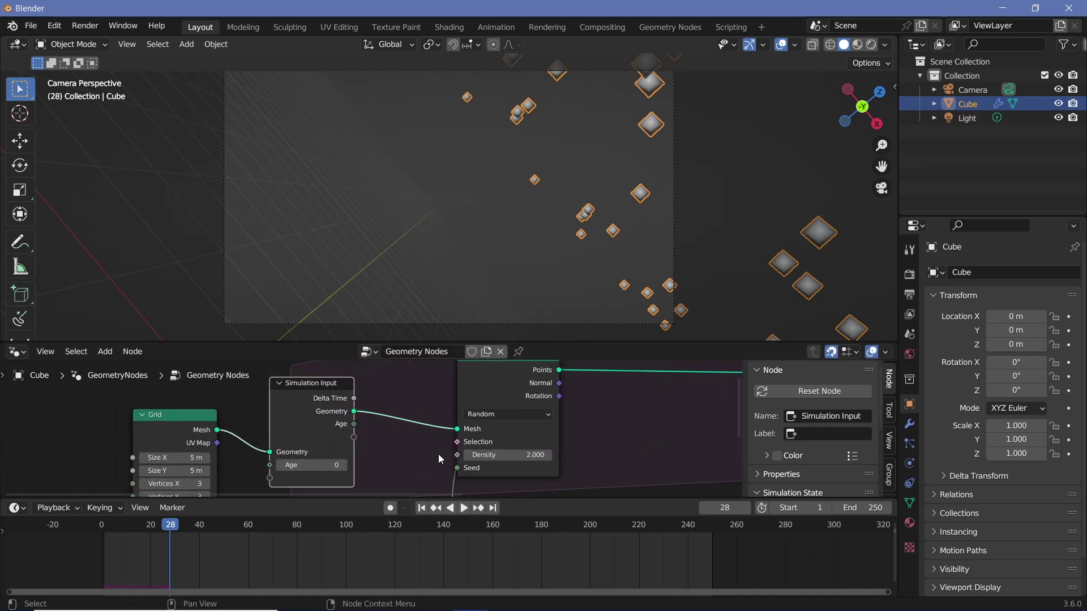
{"action": "scroll", "coordinate": [438, 454], "scroll_direction": "down", "scroll_amount": 2}
{"action": "scroll", "coordinate": [500, 400], "scroll_direction": "down", "scroll_amount": 2}
{"action": "left_click_drag", "start_coordinate": [561, 436], "coordinate": [442, 430]}
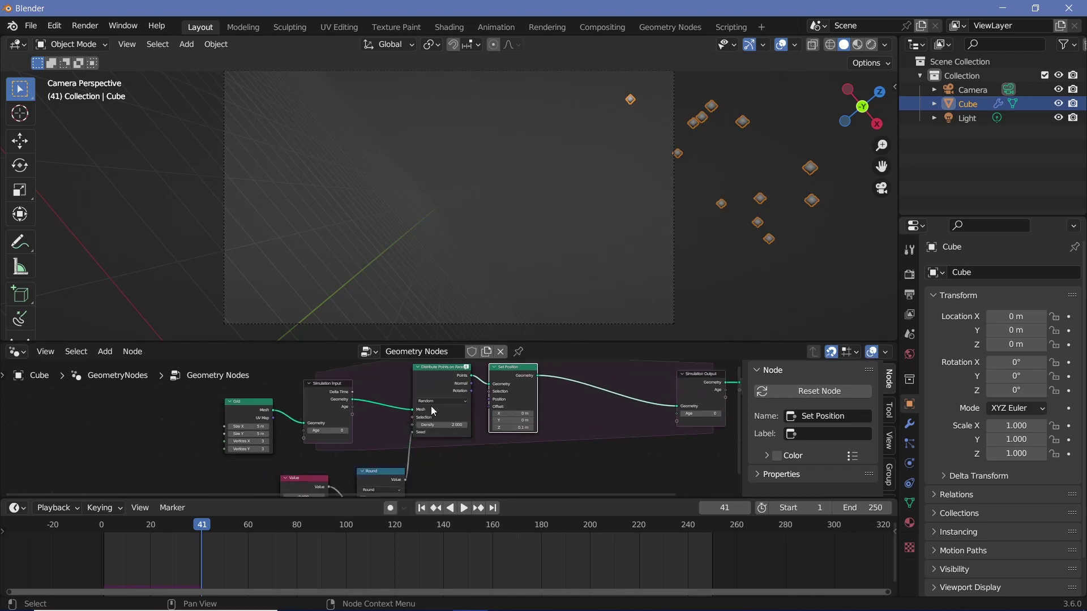
{"action": "scroll", "coordinate": [349, 453], "scroll_direction": "up", "scroll_amount": 2}
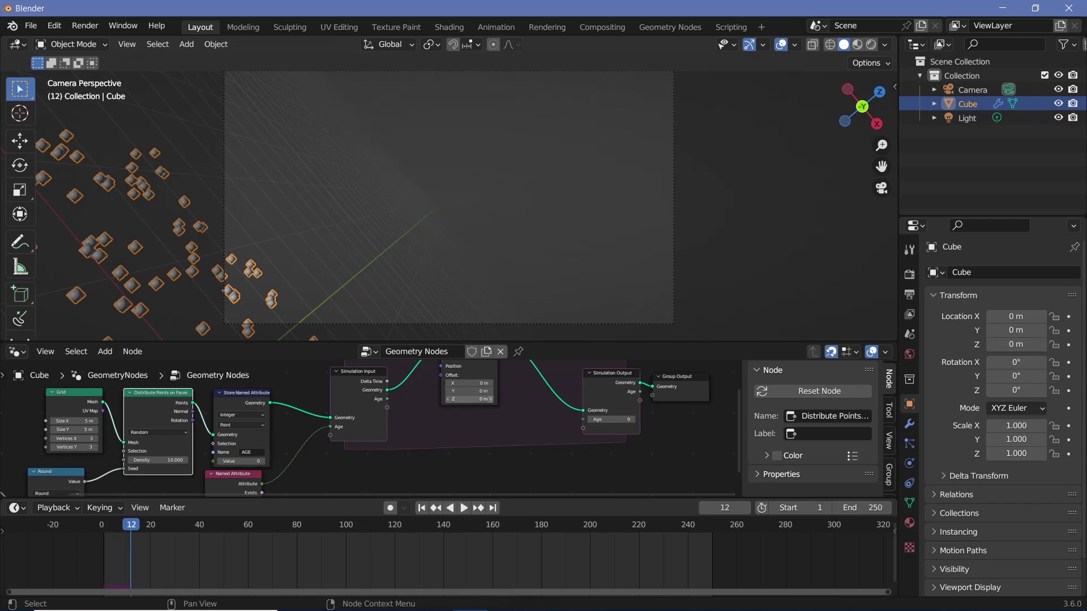
- Stop playback and insert a Join Geometry node after the Simulation Input
{"action": "middle_click_drag", "start_coordinate": [350, 463], "coordinate": [508, 441]}
{"action": "key", "text": "space"}
{"action": "key", "text": "shift+a"}
{"action": "type", "text": "join"}
{"action": "key", "text": "Return"}
{"action": "left_click", "coordinate": [481, 429]}
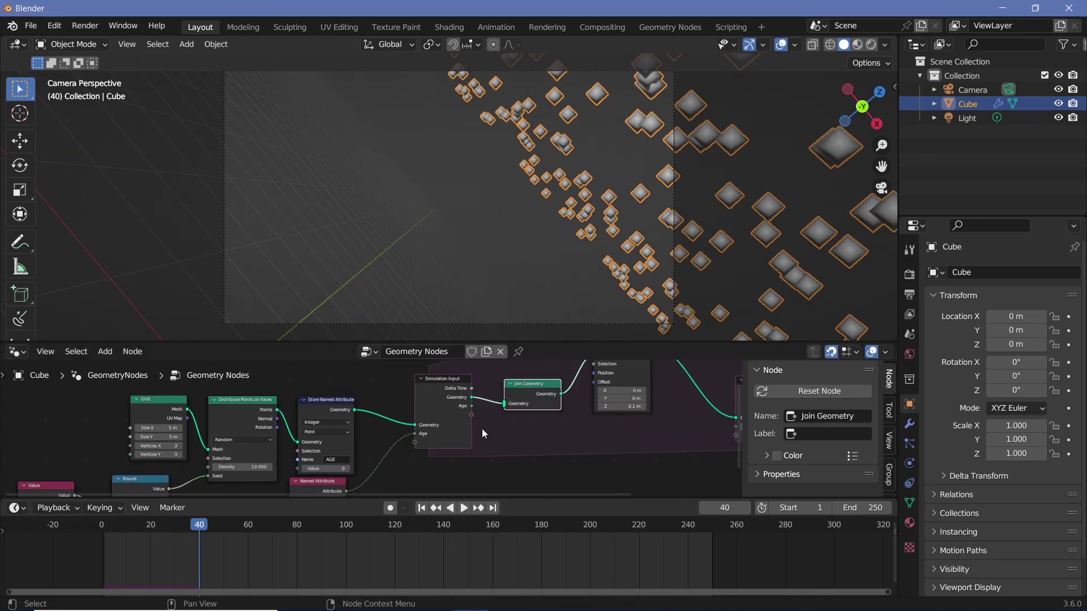
- Feed the distributed points into Join Geometry and set the end frame to 150
{"action": "key", "text": "shift+Left"}
{"action": "key", "text": "space"}
{"action": "left_click_drag", "start_coordinate": [277, 409], "coordinate": [515, 413]}
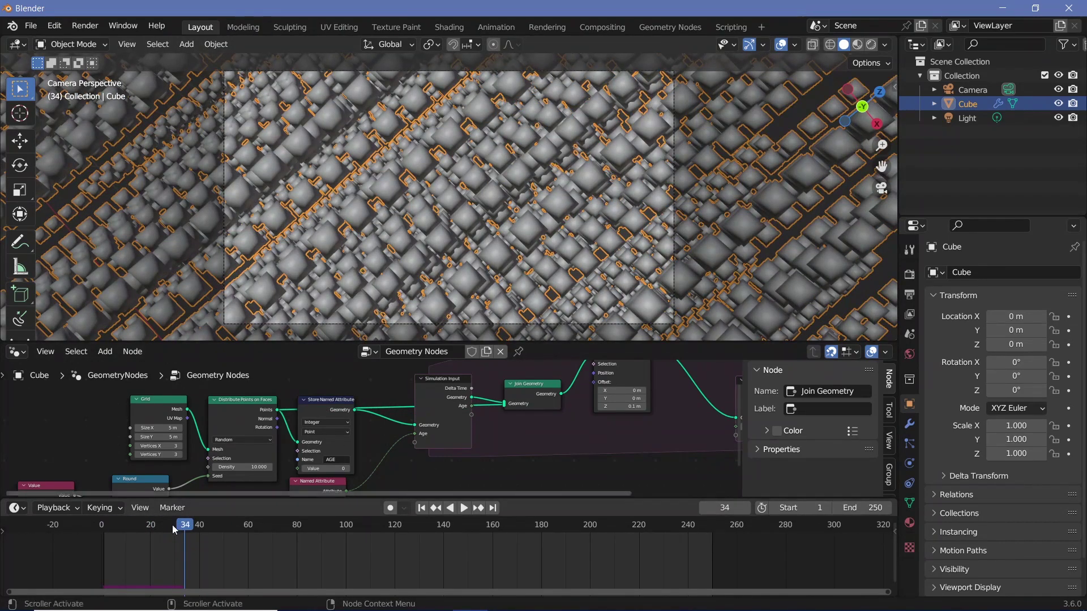
{"action": "left_click_drag", "start_coordinate": [175, 529], "coordinate": [101, 526]}
{"action": "scroll", "coordinate": [170, 453], "scroll_direction": "up", "scroll_amount": 3}
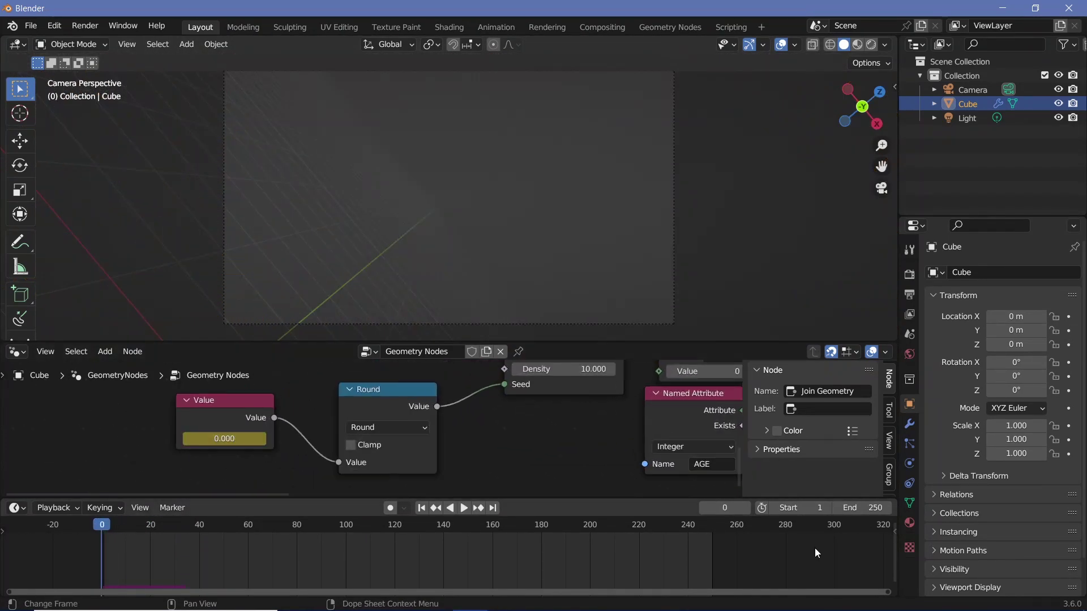
{"action": "left_click_drag", "start_coordinate": [853, 505], "coordinate": [826, 505]}
- Make the seed Value keyframes interpolate linearly from 0 at frame 0 to 20 at 150
{"action": "left_click", "coordinate": [470, 526]}
{"action": "key", "text": "space"}
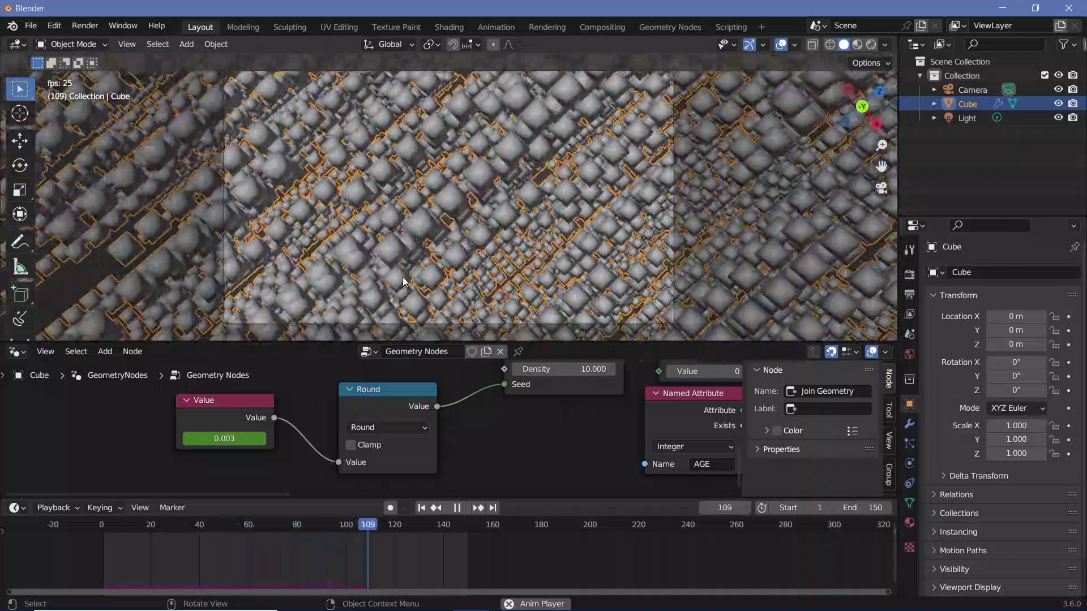
{"action": "left_click", "coordinate": [226, 401]}
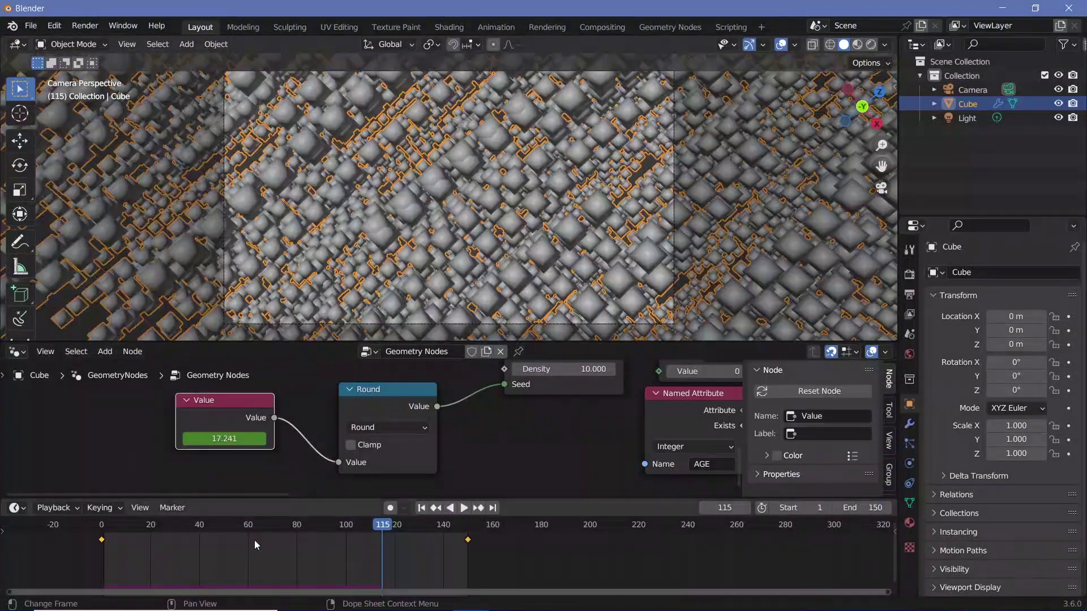
{"action": "key", "text": "t"}
{"action": "left_click", "coordinate": [73, 519]}
{"action": "scroll", "coordinate": [448, 442], "scroll_direction": "down", "scroll_amount": 3}
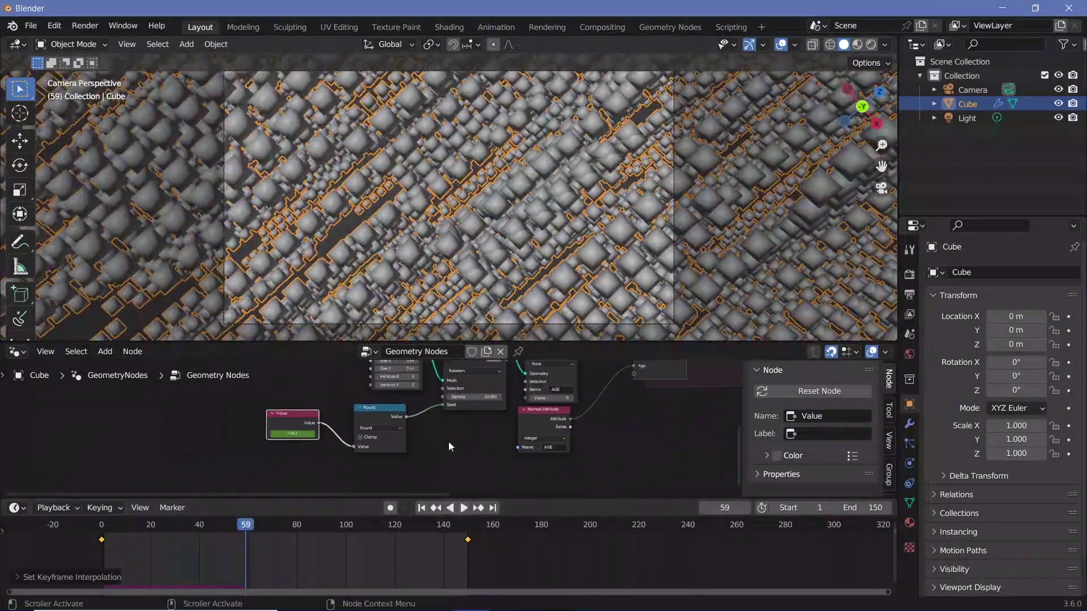
- Box-select the nodes and shift Join Geometry along the chain
{"action": "middle_click_drag", "start_coordinate": [448, 441], "coordinate": [308, 485]}
{"action": "left_click", "coordinate": [413, 388]}
{"action": "left_click_drag", "start_coordinate": [389, 366], "coordinate": [450, 490]}
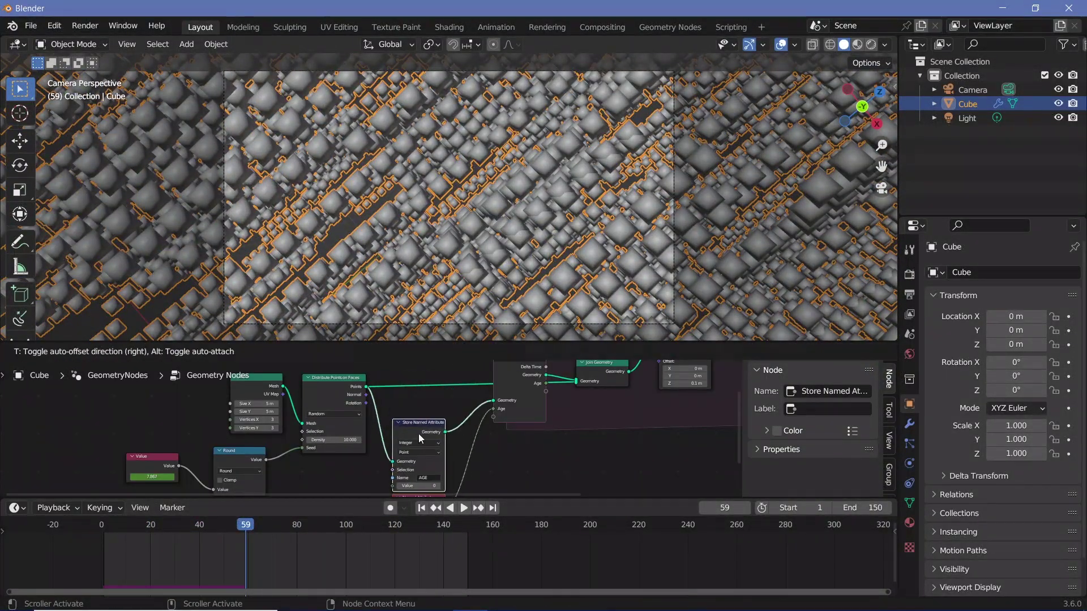
{"action": "left_click", "coordinate": [408, 370]}
- Insert a Switch node between Join Geometry and Set Position, feeding its True input
{"action": "left_click_drag", "start_coordinate": [430, 424], "coordinate": [406, 464]}
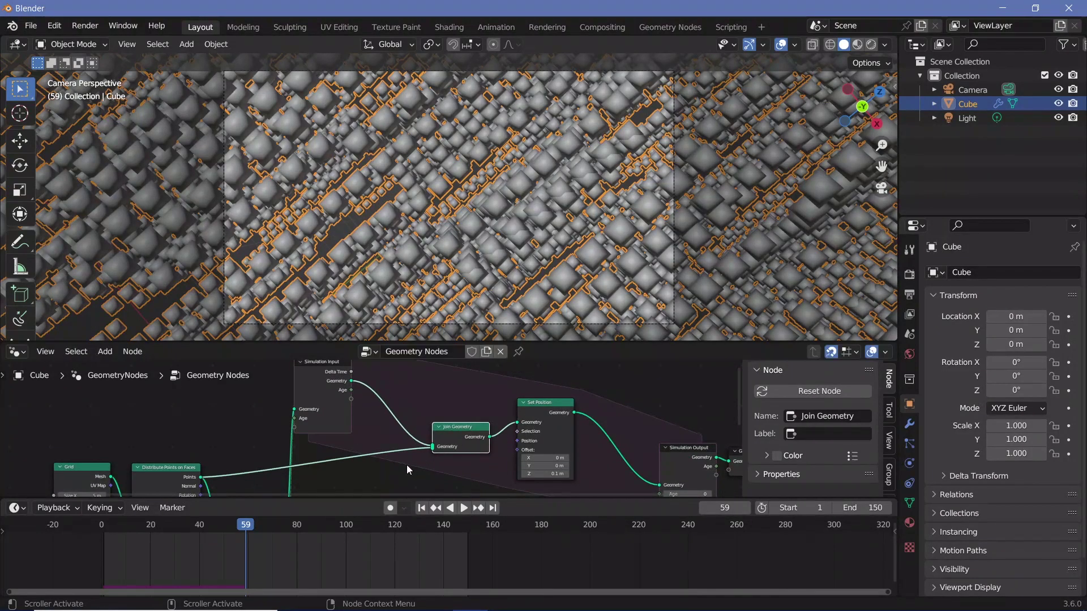
{"action": "scroll", "coordinate": [407, 464], "scroll_direction": "up", "scroll_amount": 2}
{"action": "key", "text": "shift+a"}
{"action": "type", "text": "sw"}
{"action": "key", "text": "Return"}
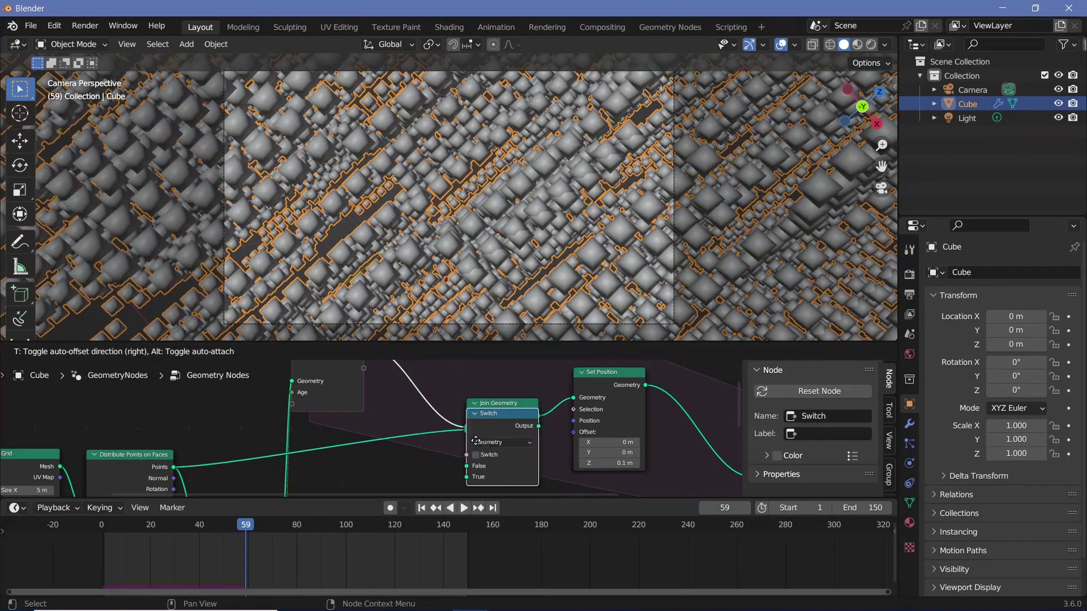
{"action": "left_click", "coordinate": [519, 415]}
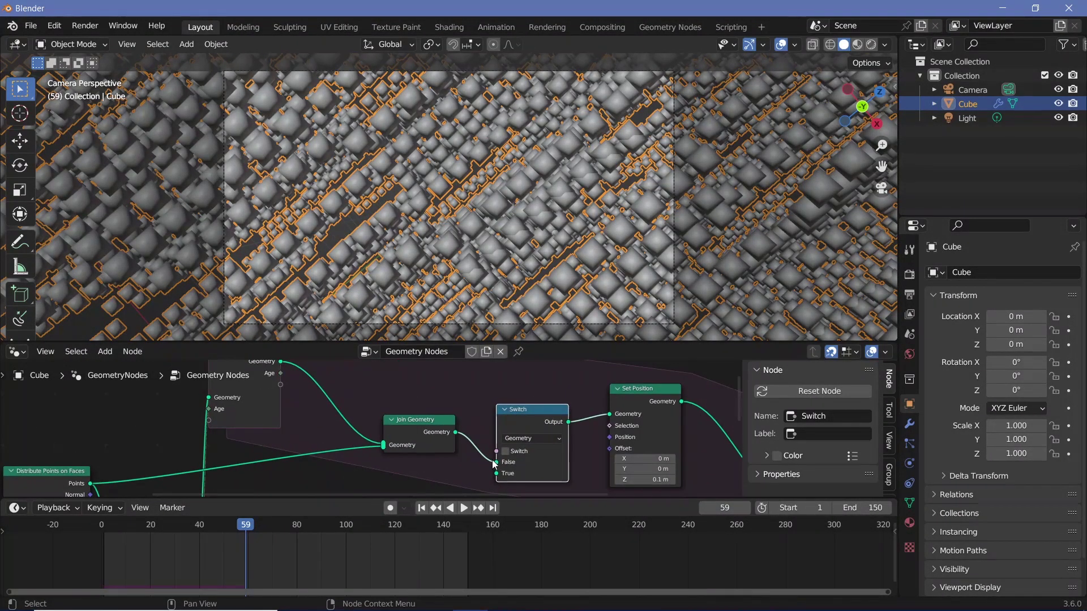
{"action": "left_click_drag", "start_coordinate": [494, 465], "coordinate": [498, 474]}
{"action": "scroll", "coordinate": [463, 423], "scroll_direction": "down", "scroll_amount": 2}
{"action": "left_click_drag", "start_coordinate": [408, 431], "coordinate": [393, 452]}
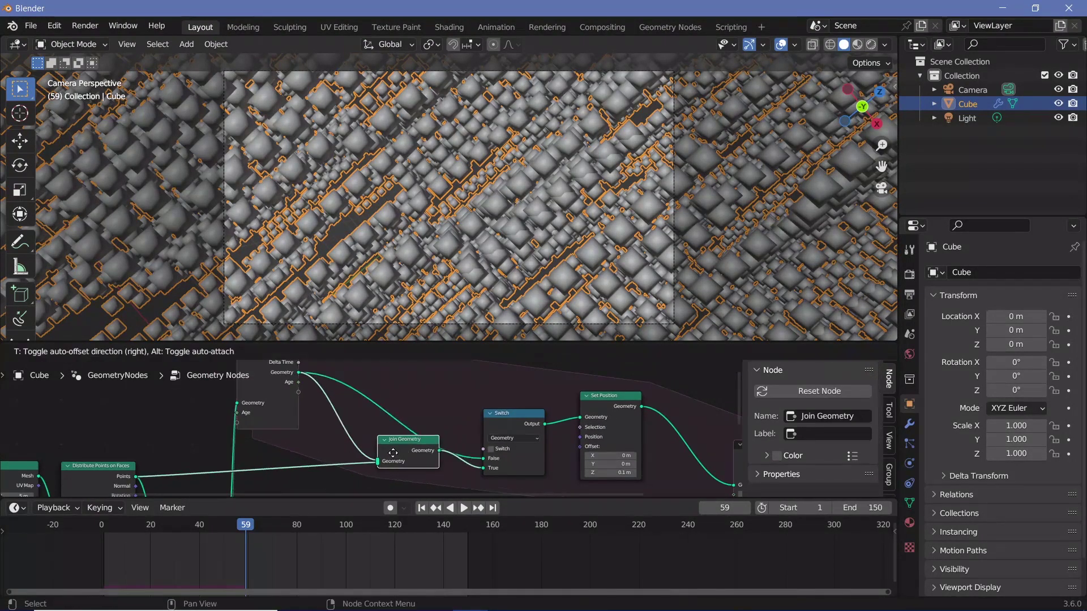
{"action": "left_click", "coordinate": [392, 452]}
- Add a Math node set to Modulo with a divisor of 10
{"action": "scroll", "coordinate": [458, 454], "scroll_direction": "up", "scroll_amount": 1}
{"action": "key", "text": "shift+a"}
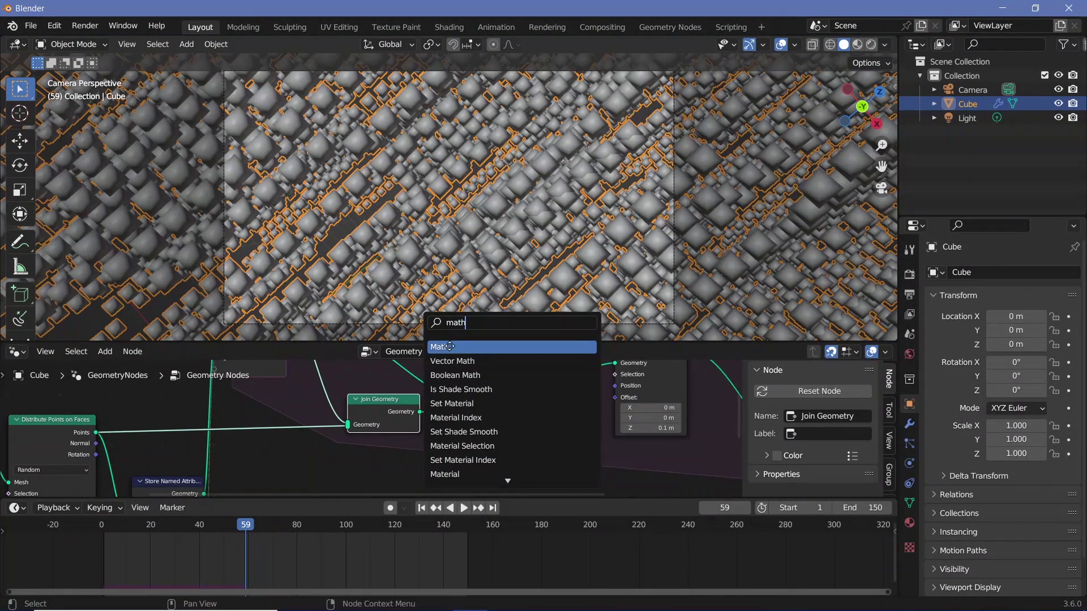
{"action": "left_click", "coordinate": [449, 346]}
{"action": "left_click", "coordinate": [430, 385]}
{"action": "scroll", "coordinate": [452, 397], "scroll_direction": "up", "scroll_amount": 1}
{"action": "left_click", "coordinate": [504, 381]}
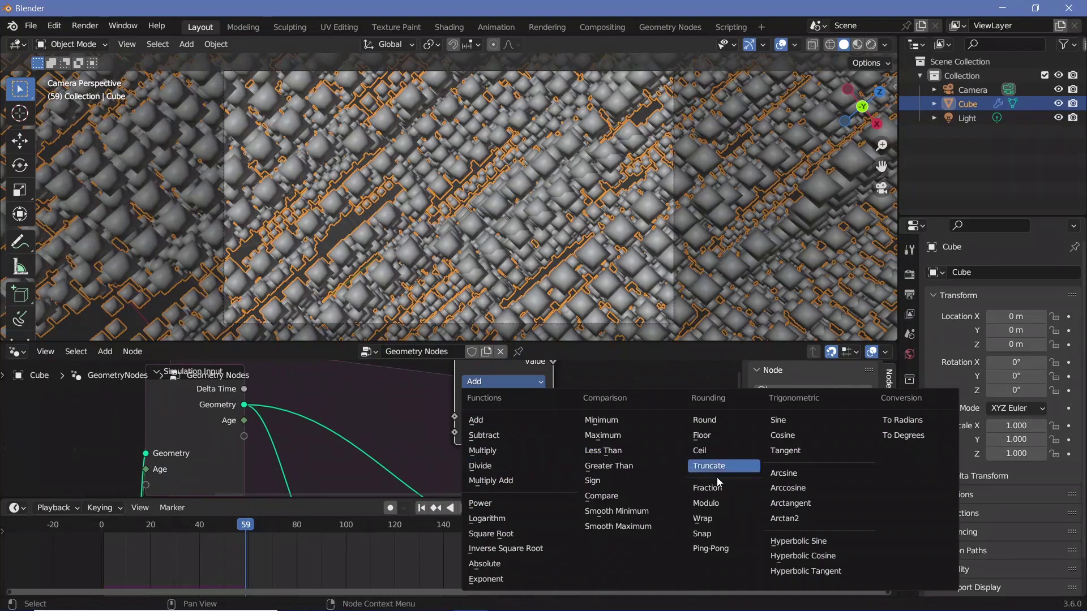
{"action": "left_click", "coordinate": [707, 504]}
{"action": "key", "text": "Return"}
{"action": "scroll", "coordinate": [483, 376], "scroll_direction": "down", "scroll_amount": 1}
- Add a Scene Time node and feed its Seconds into the Modulo node
{"action": "key", "text": "shift+a"}
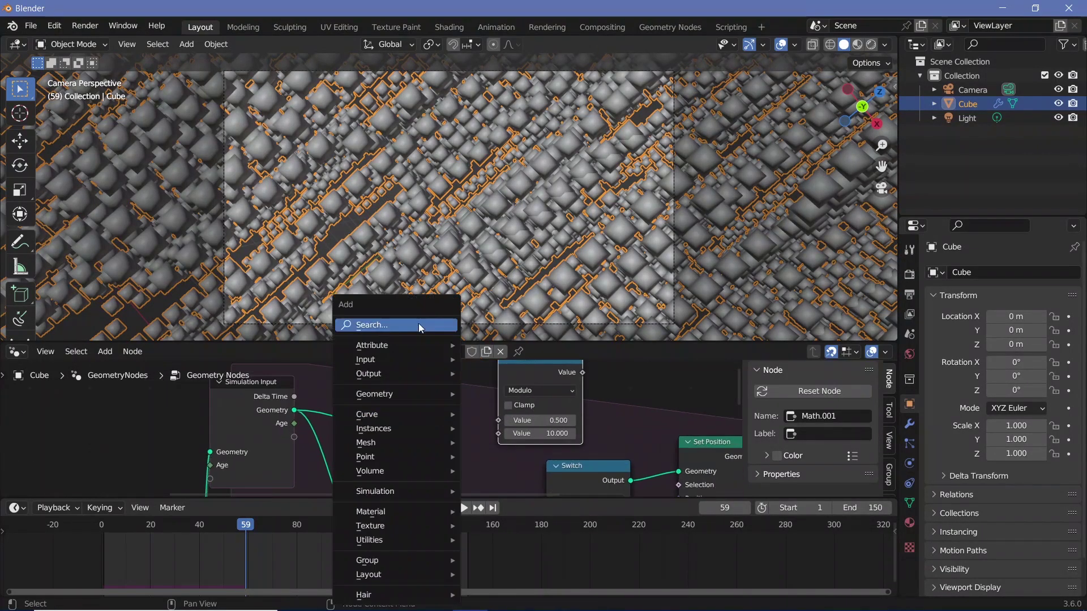
{"action": "left_click", "coordinate": [419, 323]}
{"action": "key", "text": "Escape"}
{"action": "key", "text": "shift+a"}
{"action": "type", "text": "scene"}
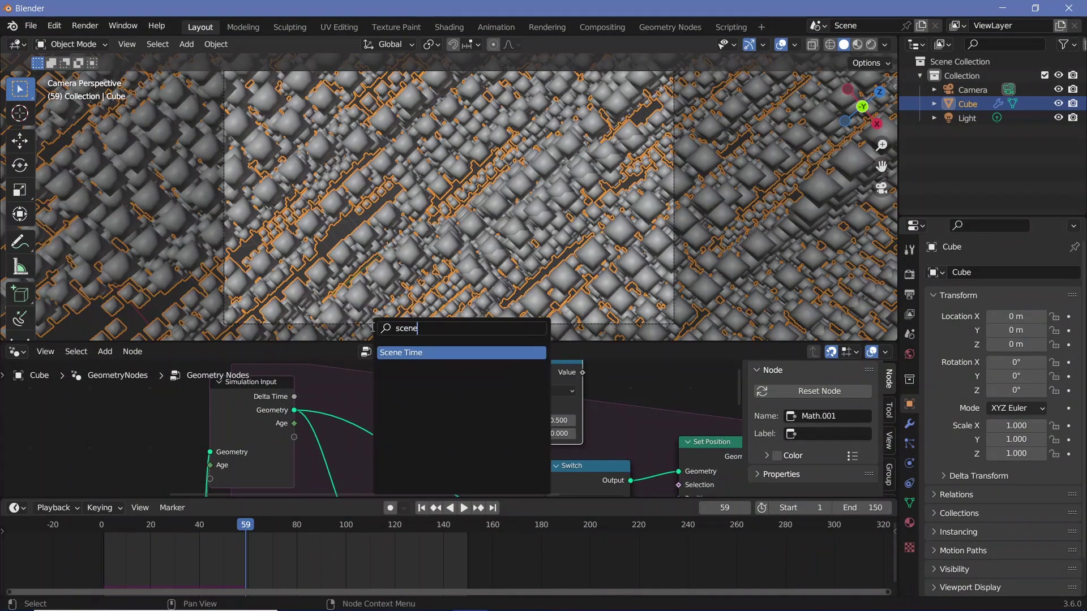
{"action": "key", "text": "Return"}
{"action": "left_click", "coordinate": [362, 421]}
{"action": "left_click", "coordinate": [541, 397]}
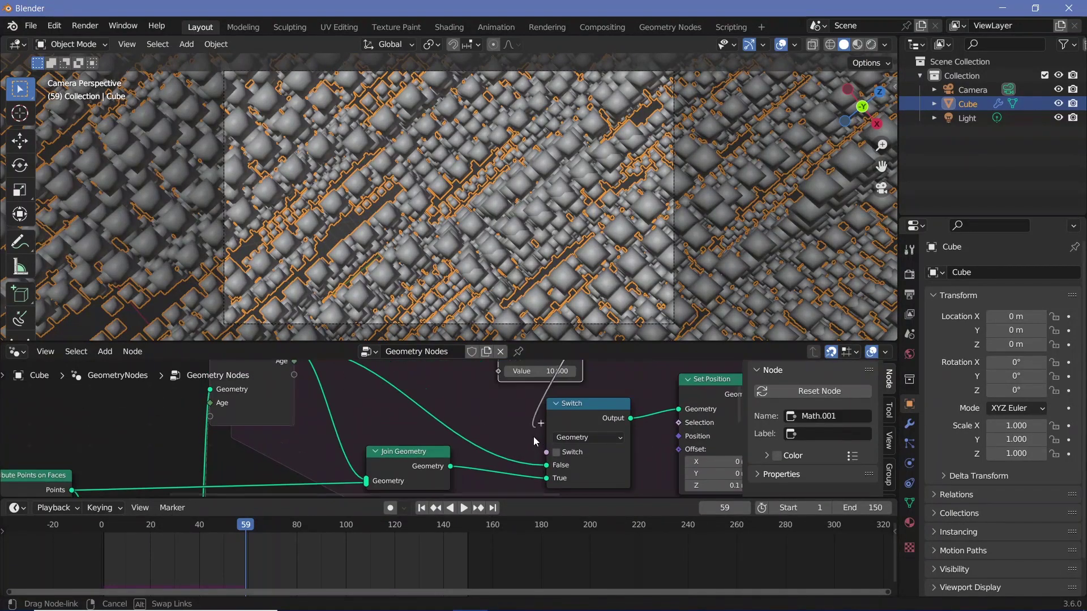
{"action": "left_click_drag", "start_coordinate": [439, 396], "coordinate": [462, 420]}
- Add an Equal Compare node fed by the Modulo result, then play the simulation
{"action": "key", "text": "shift+a"}
{"action": "type", "text": "compare"}
{"action": "key", "text": "Return"}
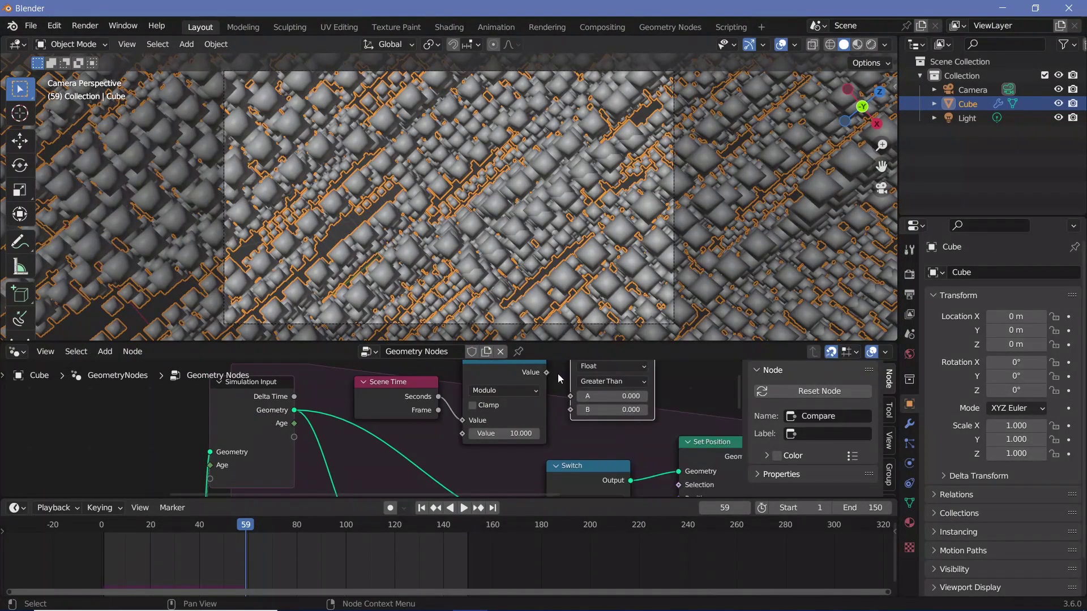
{"action": "left_click", "coordinate": [549, 430]}
{"action": "left_click", "coordinate": [613, 405]}
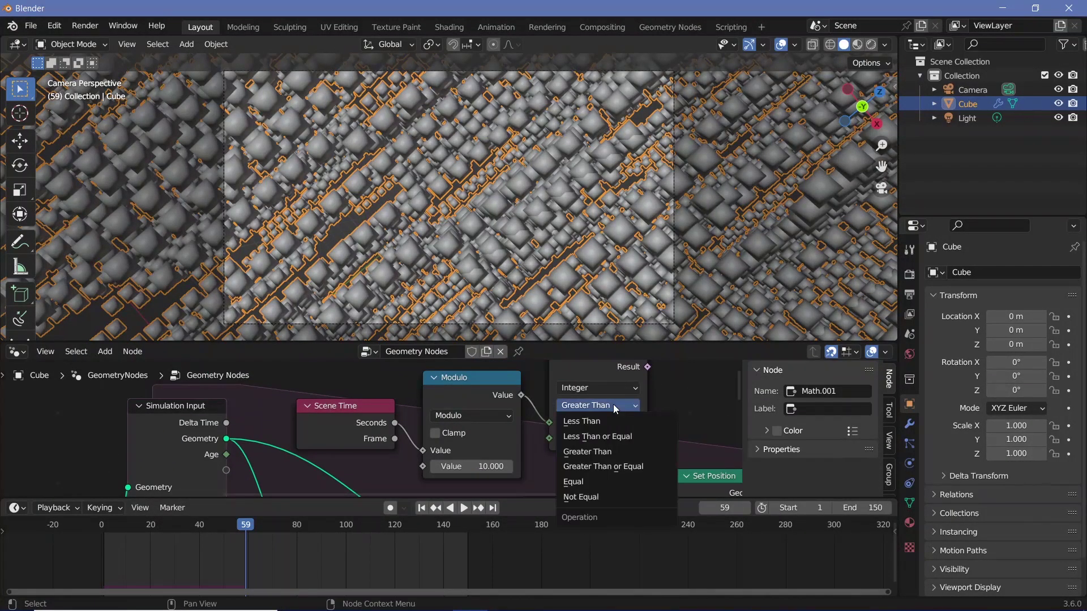
{"action": "left_click", "coordinate": [592, 476]}
{"action": "left_click_drag", "start_coordinate": [521, 395], "coordinate": [547, 423]}
{"action": "left_click", "coordinate": [571, 404]}
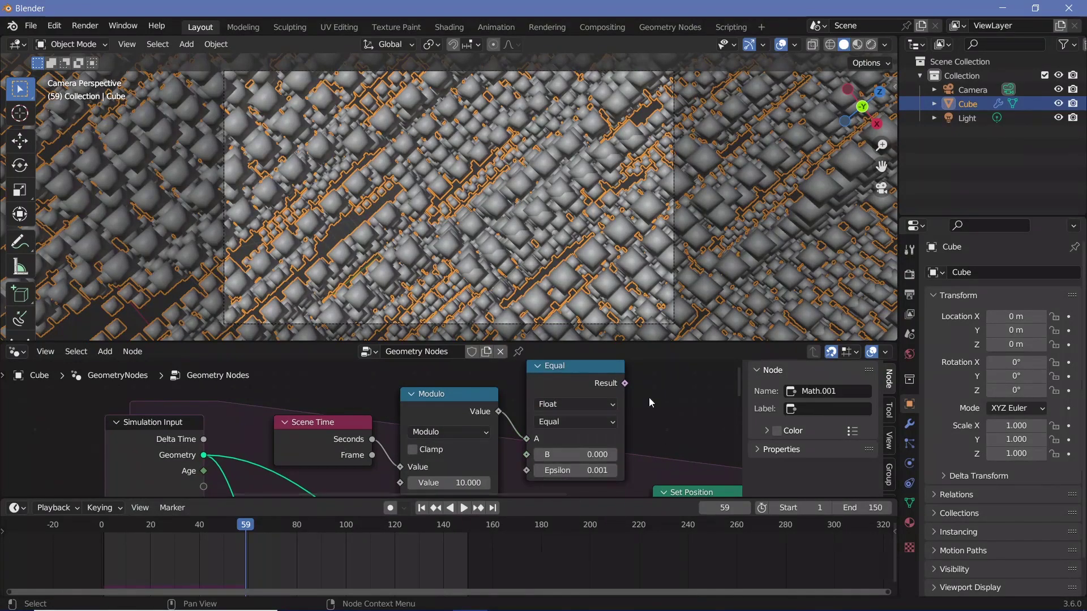
{"action": "scroll", "coordinate": [649, 397], "scroll_direction": "down", "scroll_amount": 5, "text": "shift"}
{"action": "scroll", "coordinate": [249, 470], "scroll_direction": "down", "scroll_amount": 3, "text": "shift"}
{"action": "key", "text": "space"}
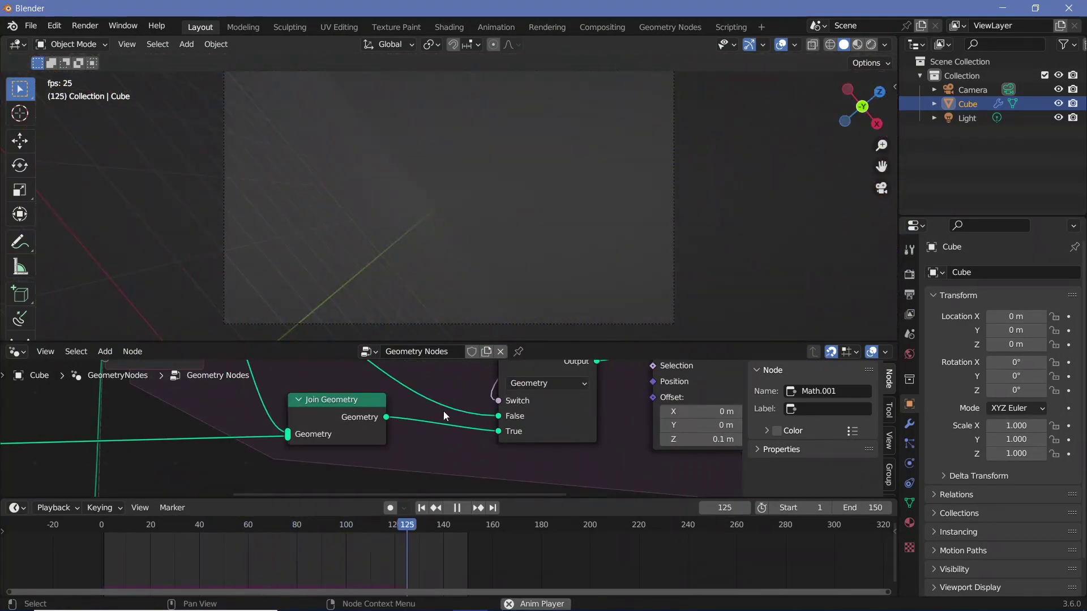
- Stop playback and add a second Set Position node
{"action": "scroll", "coordinate": [443, 411], "scroll_direction": "up", "scroll_amount": 3, "text": "shift"}
{"action": "scroll", "coordinate": [545, 467], "scroll_direction": "left", "scroll_amount": 2, "text": "ctrl"}
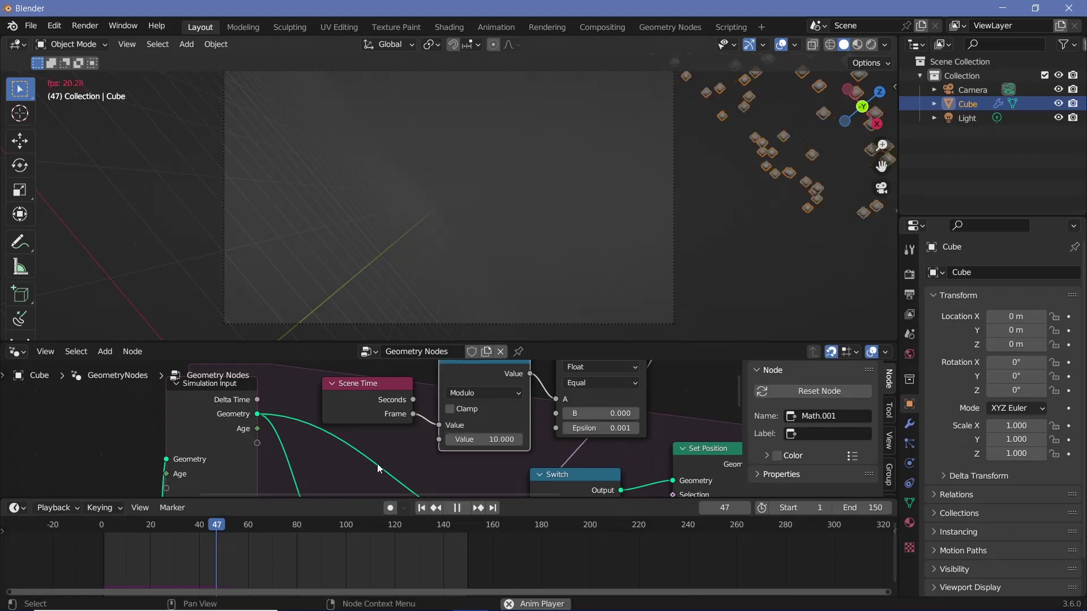
{"action": "scroll", "coordinate": [406, 436], "scroll_direction": "down", "scroll_amount": 2}
{"action": "scroll", "coordinate": [352, 417], "scroll_direction": "down", "scroll_amount": 2, "text": "shift"}
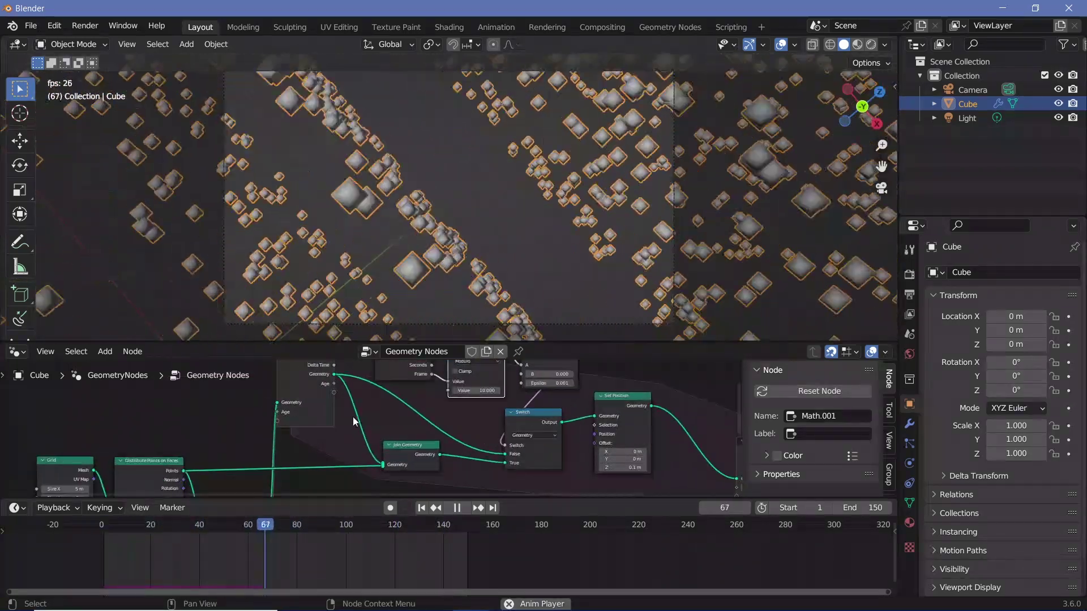
{"action": "key", "text": "space"}
{"action": "left_click_drag", "start_coordinate": [347, 460], "coordinate": [397, 363]}
{"action": "key", "text": "shift+a"}
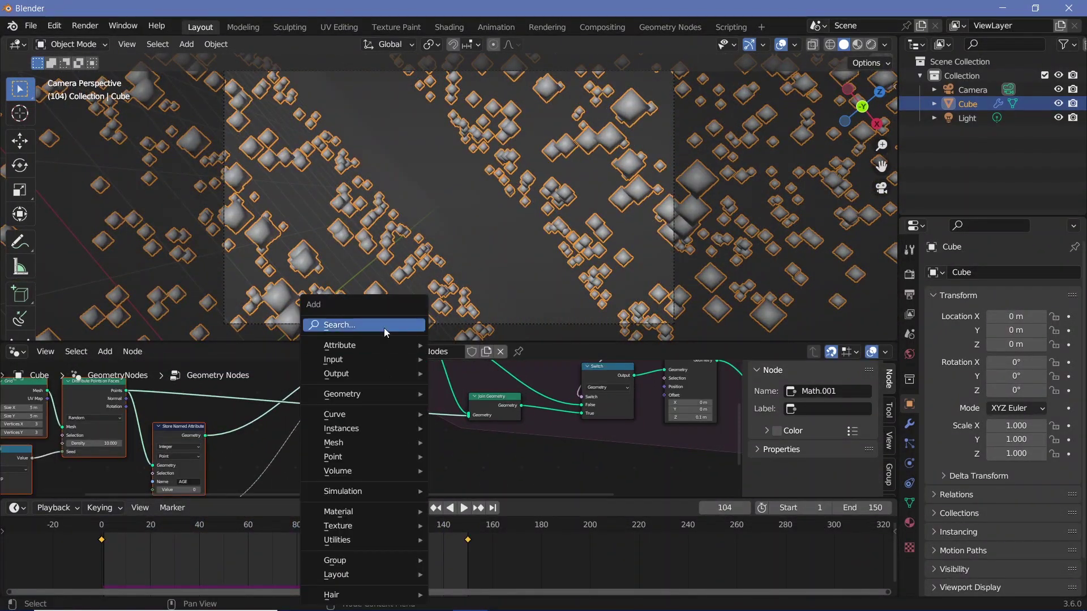
{"action": "type", "text": "set position"}
{"action": "key", "text": "Return"}
{"action": "left_click", "coordinate": [348, 328]}
- Drive the Set Position offset with a vector Random Value node, Min -1, and preview
{"action": "key", "text": "shift+a"}
{"action": "type", "text": "noise"}
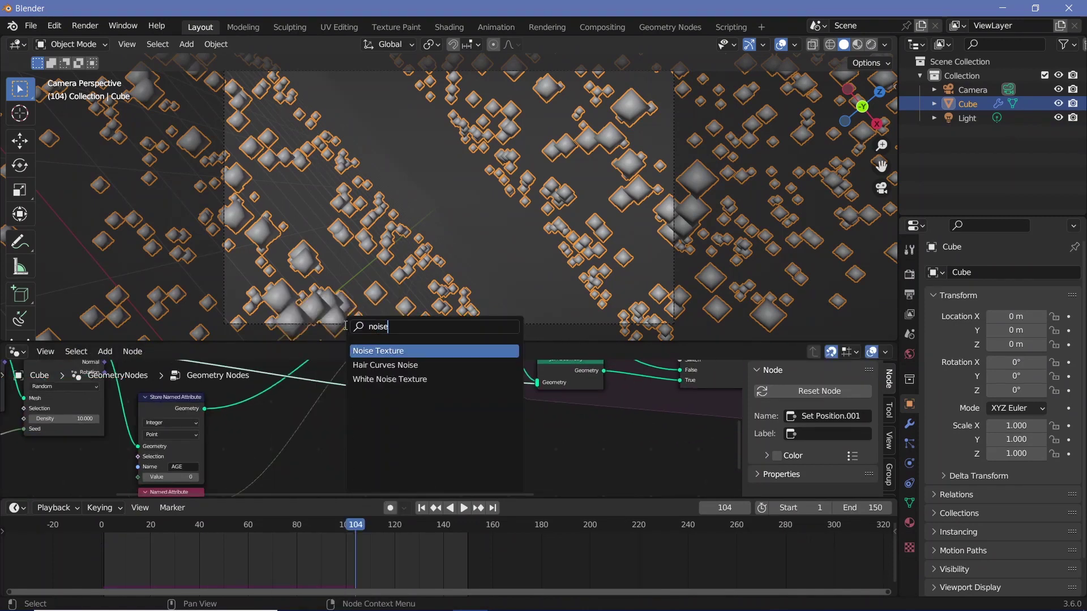
{"action": "left_click", "coordinate": [401, 350]}
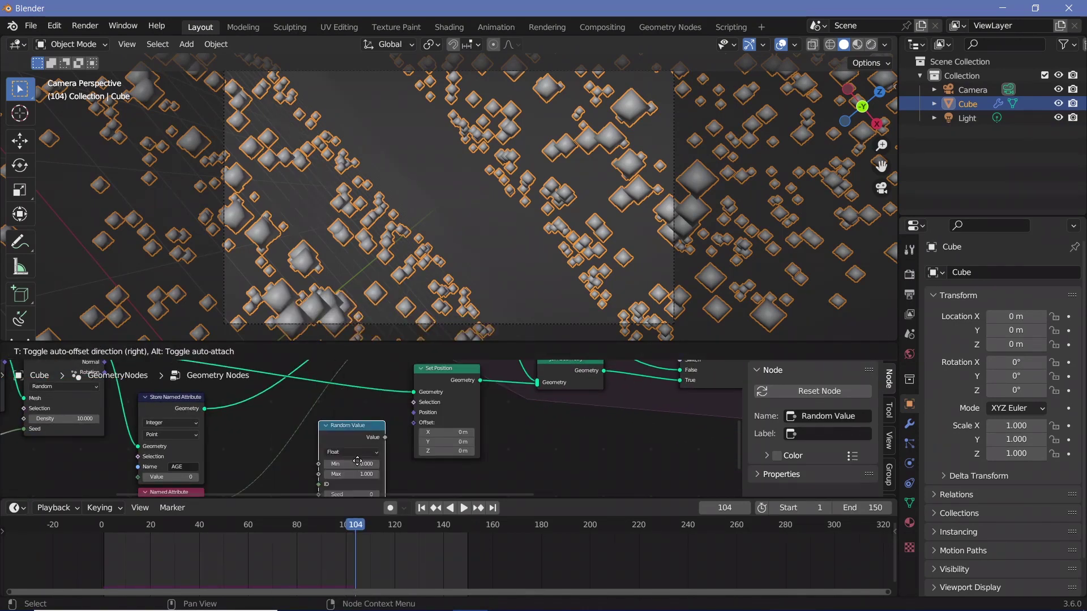
{"action": "left_click", "coordinate": [362, 396]}
{"action": "left_click", "coordinate": [340, 430]}
{"action": "left_click", "coordinate": [339, 464]}
{"action": "mouse_move", "coordinate": [390, 424]}
{"action": "middle_mouse_down"}
{"action": "mouse_move", "coordinate": [406, 404]}
{"action": "mouse_move", "coordinate": [371, 463]}
{"action": "middle_mouse_up"}
{"action": "key", "text": "Return"}
{"action": "key", "text": "space"}
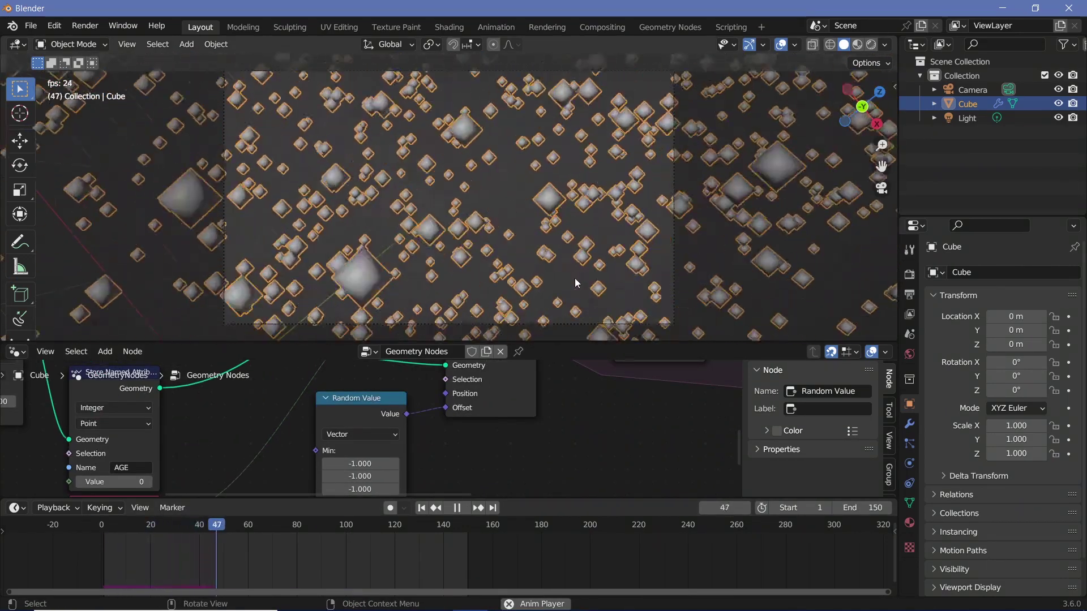
- Lower the point distribution density to 1 and replay from the start
{"action": "middle_click_drag", "start_coordinate": [57, 475], "coordinate": [463, 481]}
{"action": "key", "text": "space"}
{"action": "left_click", "coordinate": [436, 411]}
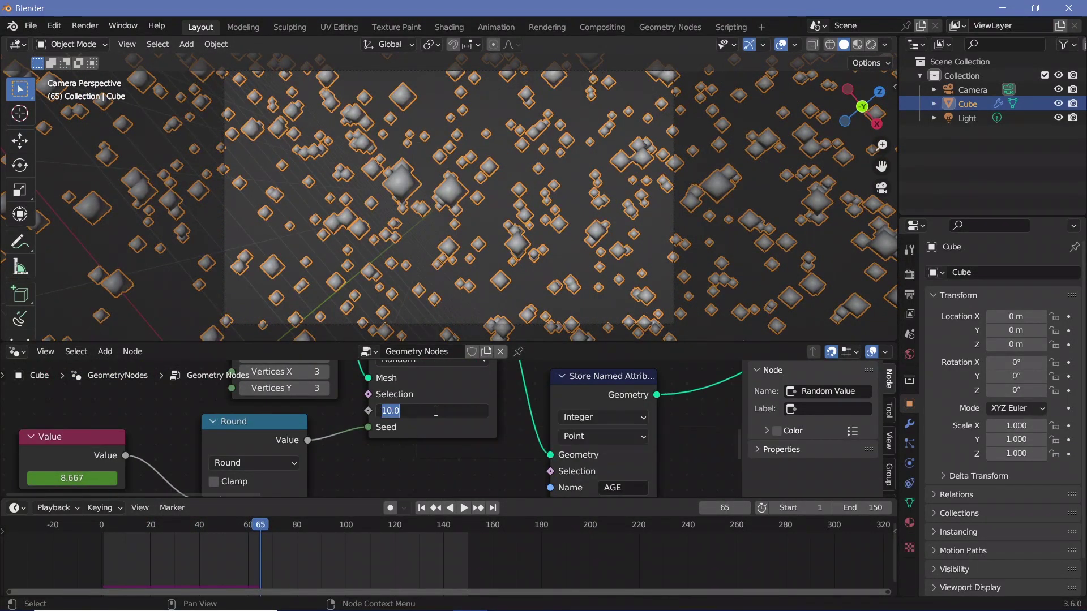
{"action": "left_click", "coordinate": [96, 534]}
{"action": "key", "text": "space"}
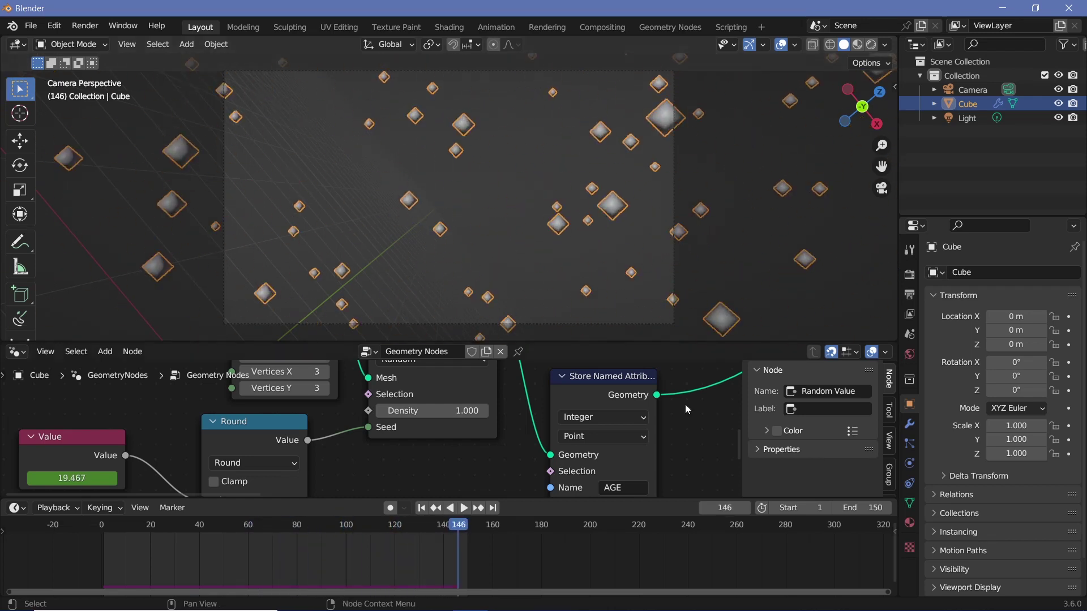
{"action": "scroll", "coordinate": [685, 404], "scroll_direction": "down", "scroll_amount": 3}
{"action": "scroll", "coordinate": [623, 443], "scroll_direction": "up", "scroll_amount": 2}
{"action": "scroll", "coordinate": [622, 420], "scroll_direction": "up", "scroll_amount": 2}
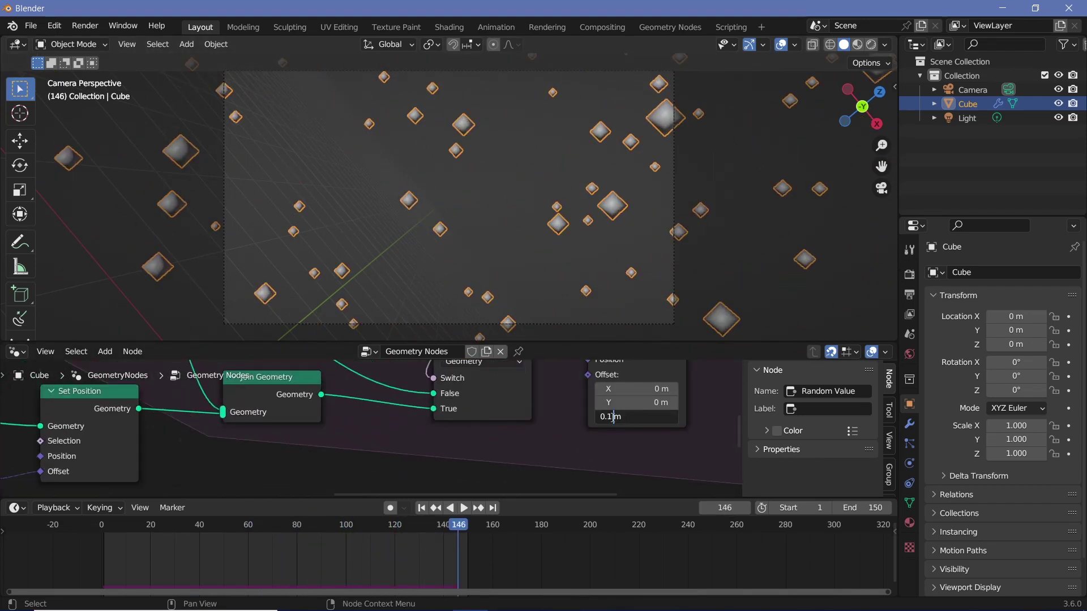
- Select the seed Value node and set the animation end frame to 300
{"action": "left_click", "coordinate": [100, 535]}
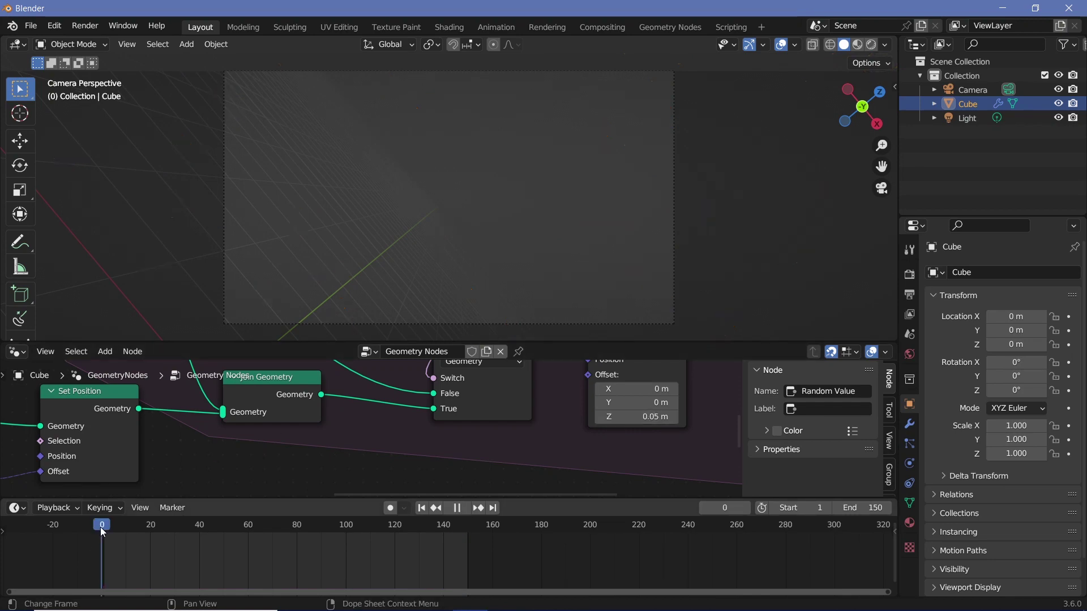
{"action": "key", "text": "space"}
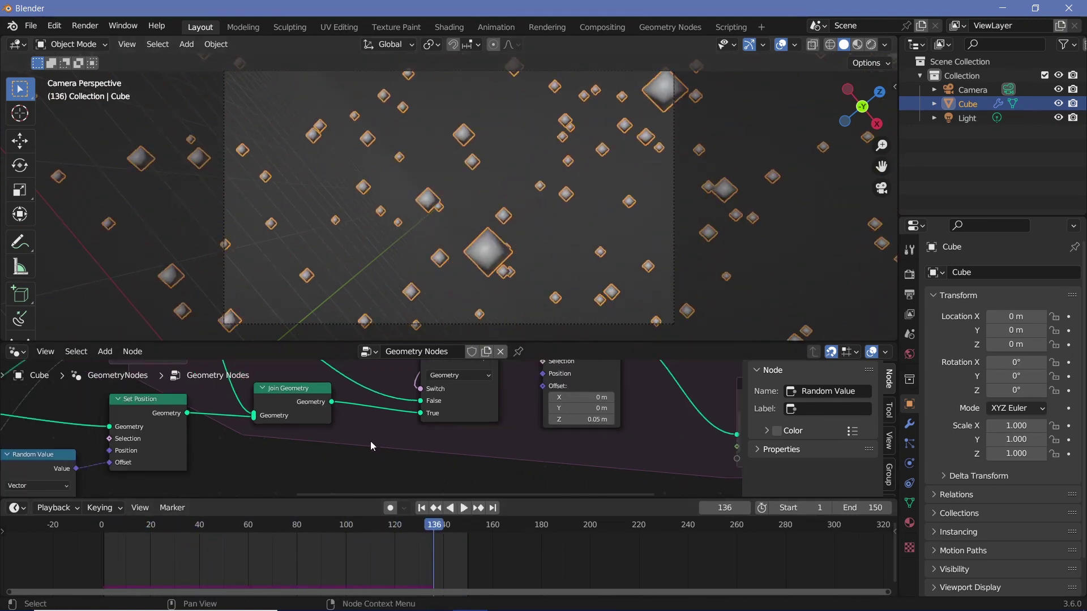
{"action": "middle_click_drag", "start_coordinate": [370, 440], "coordinate": [457, 541]}
{"action": "scroll", "coordinate": [261, 479], "scroll_direction": "down", "scroll_amount": 3}
{"action": "scroll", "coordinate": [363, 465], "scroll_direction": "up", "scroll_amount": 3}
{"action": "left_click", "coordinate": [362, 433]}
{"action": "scroll", "coordinate": [368, 431], "scroll_direction": "up", "scroll_amount": 1}
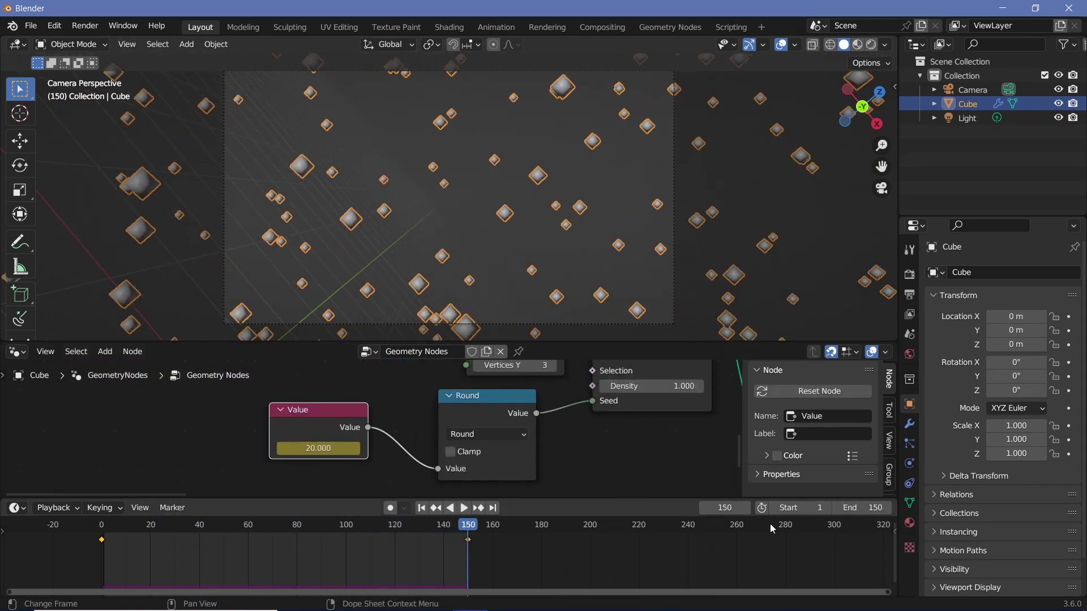
{"action": "scroll", "coordinate": [875, 518], "scroll_direction": "down", "scroll_amount": 4}
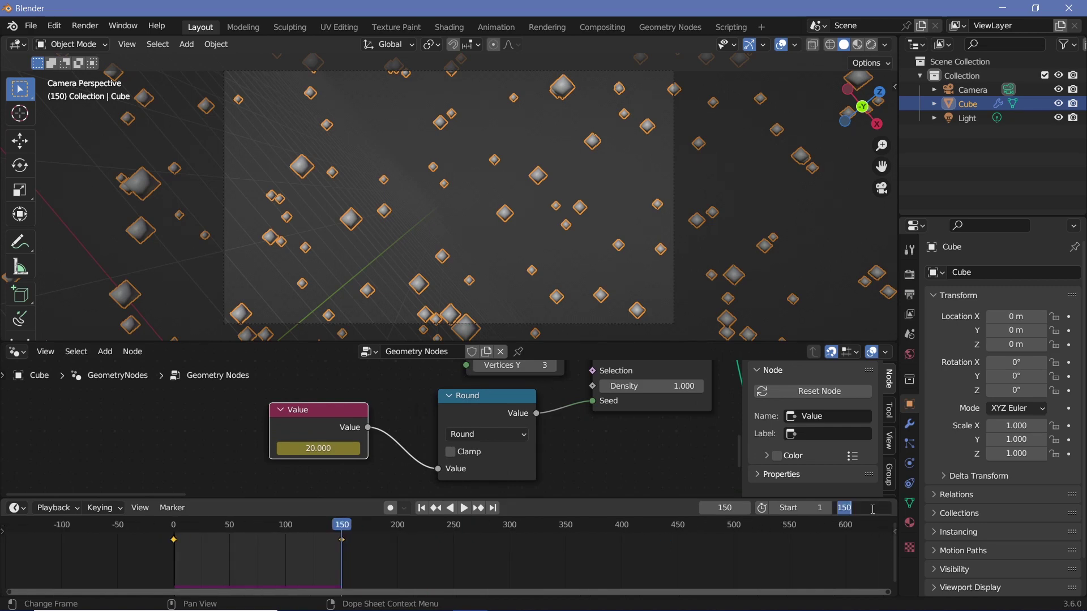
{"action": "type", "text": "300"}
{"action": "key", "text": "Return"}
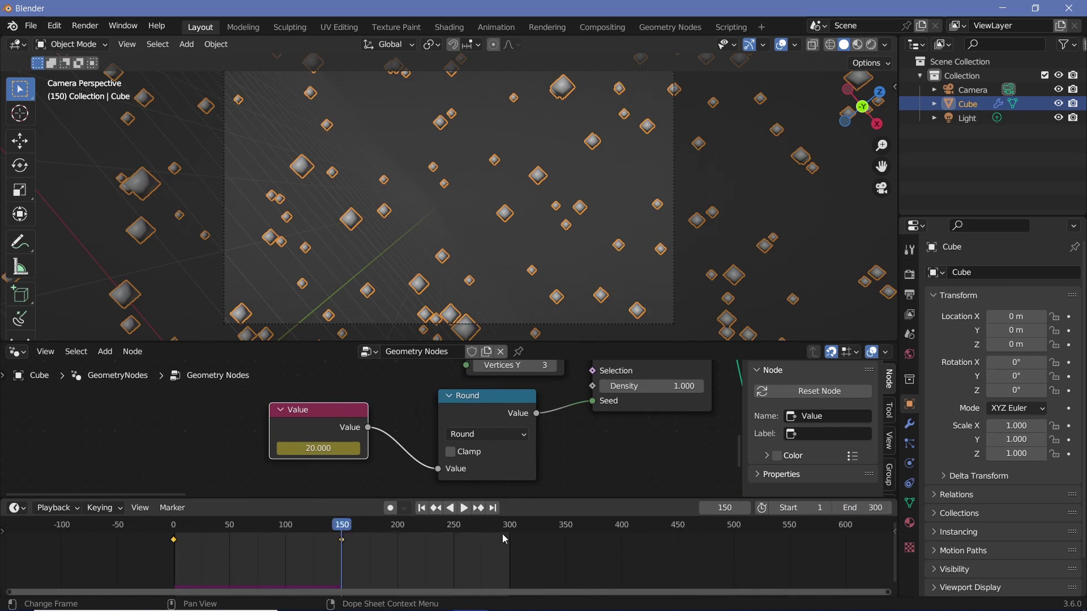
- Keyframe the seed Value at frames 225 and 300, then preview playback
{"action": "left_click", "coordinate": [428, 528]}
{"action": "scroll", "coordinate": [429, 528], "scroll_direction": "up", "scroll_amount": 3}
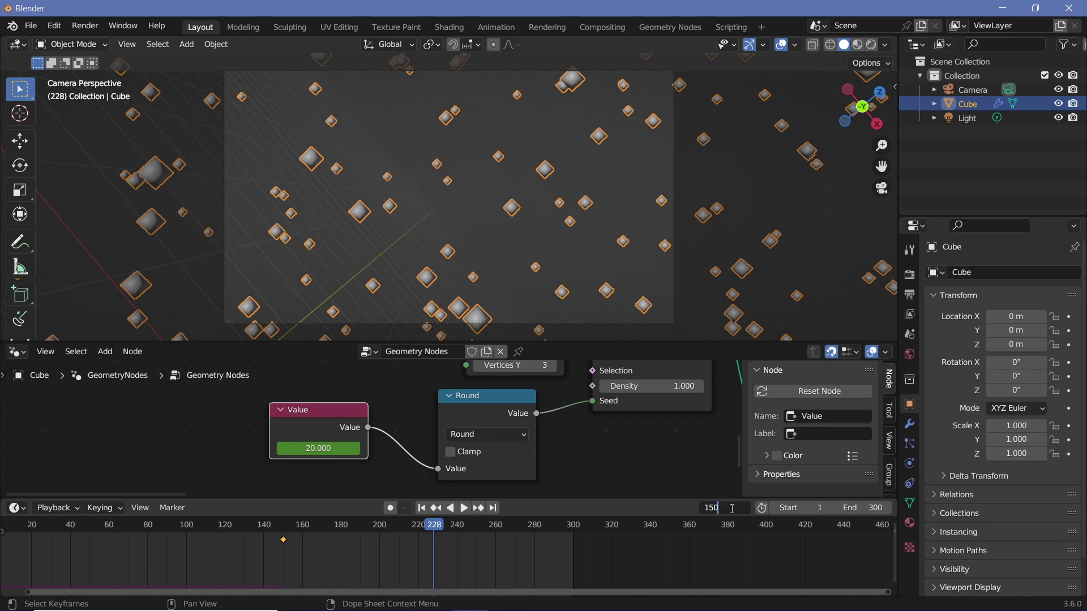
{"action": "left_click_drag", "start_coordinate": [732, 508], "coordinate": [730, 508]}
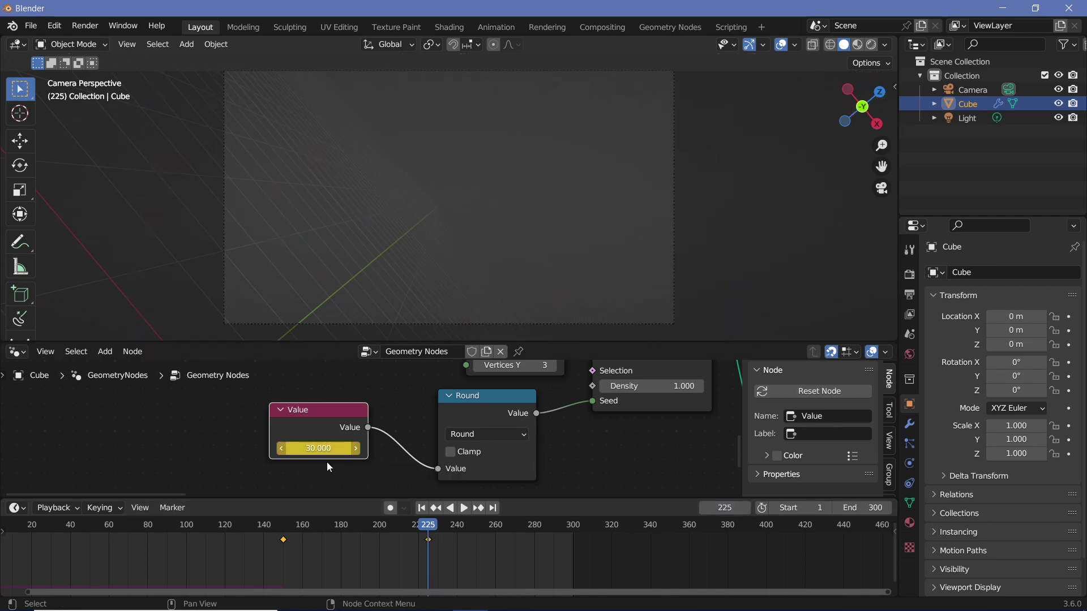
{"action": "left_click", "coordinate": [572, 532]}
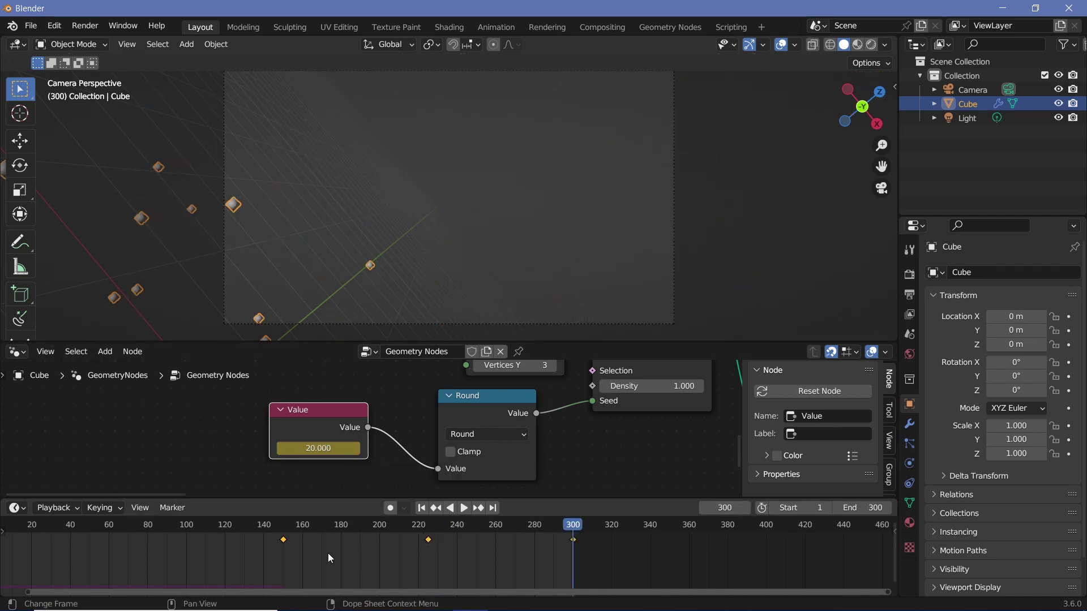
{"action": "scroll", "coordinate": [299, 537], "scroll_direction": "down", "scroll_amount": 3}
{"action": "key", "text": "space"}
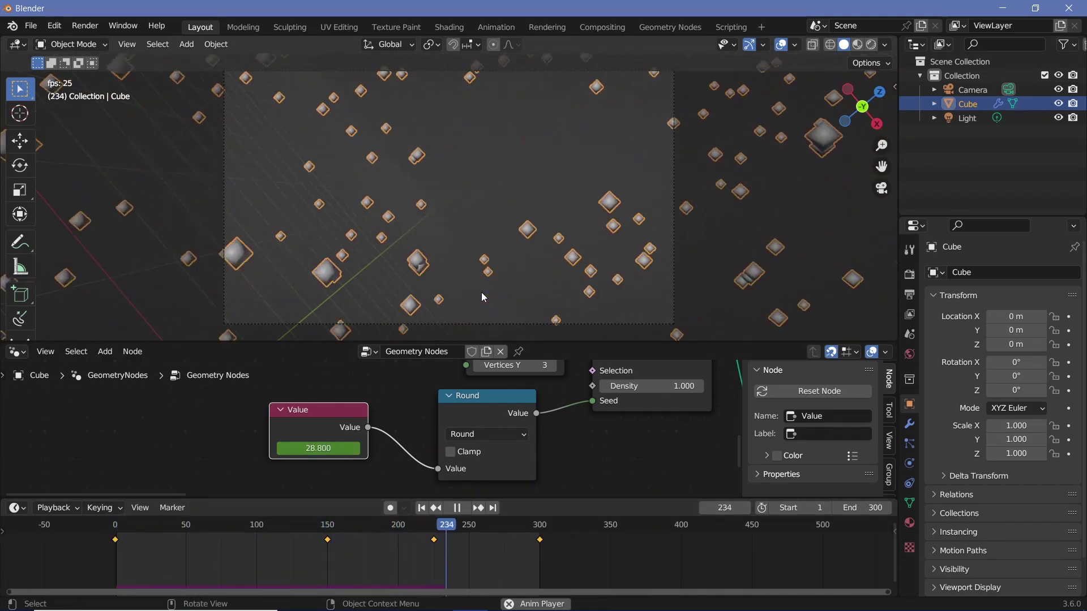
{"action": "key", "text": "space"}
- Save as MotionLines.blend in V220_MotoinLinesLoop and bake the simulation nodes
{"action": "left_click", "coordinate": [909, 483]}
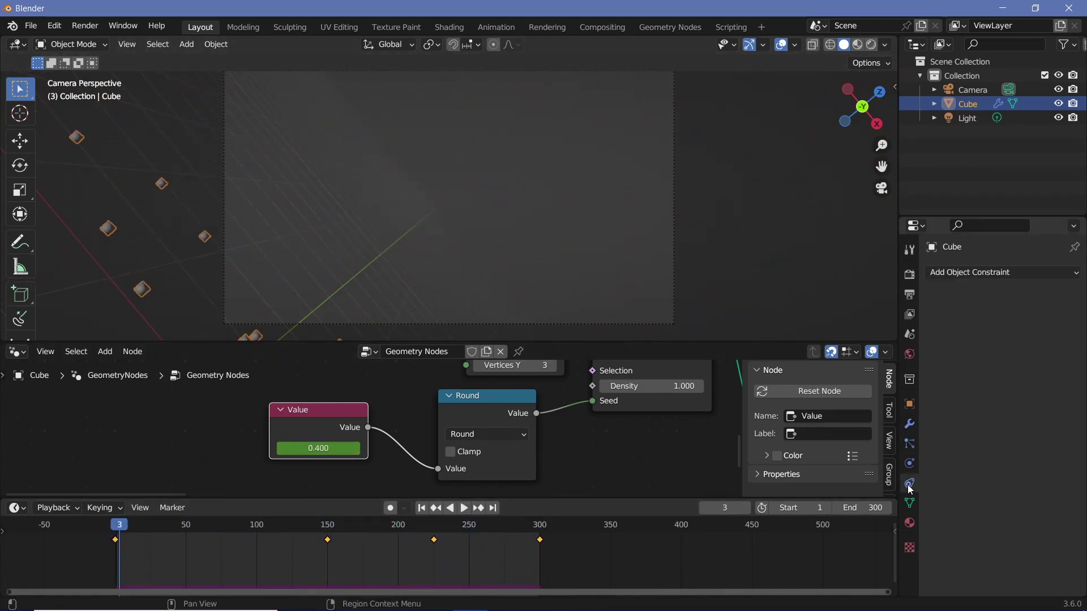
{"action": "left_click", "coordinate": [909, 463]}
{"action": "key", "text": "ctrl+s"}
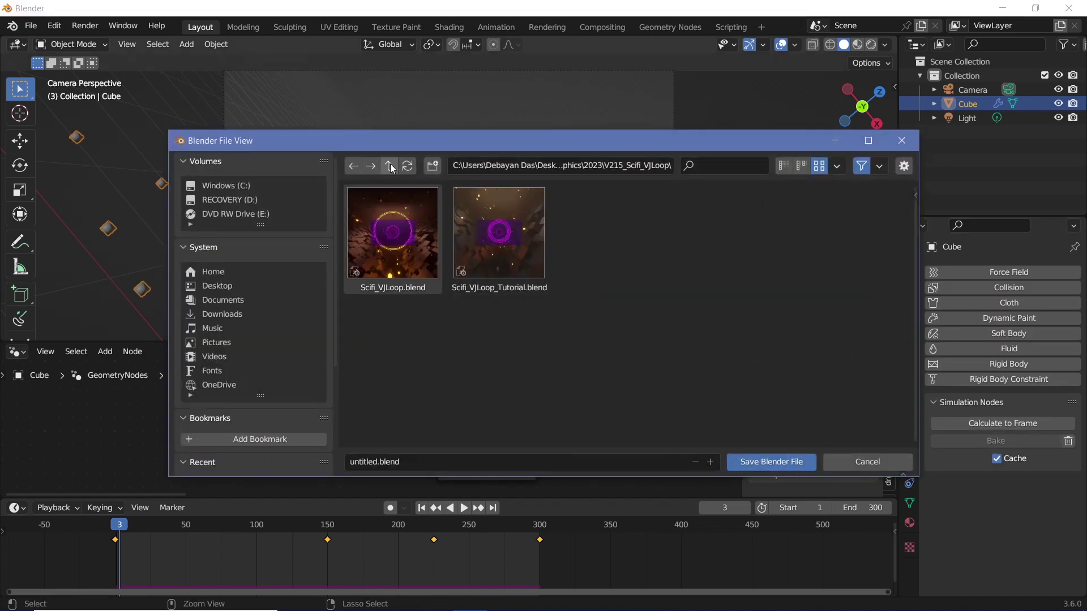
{"action": "left_click", "coordinate": [390, 166]}
{"action": "double_click", "coordinate": [413, 400]}
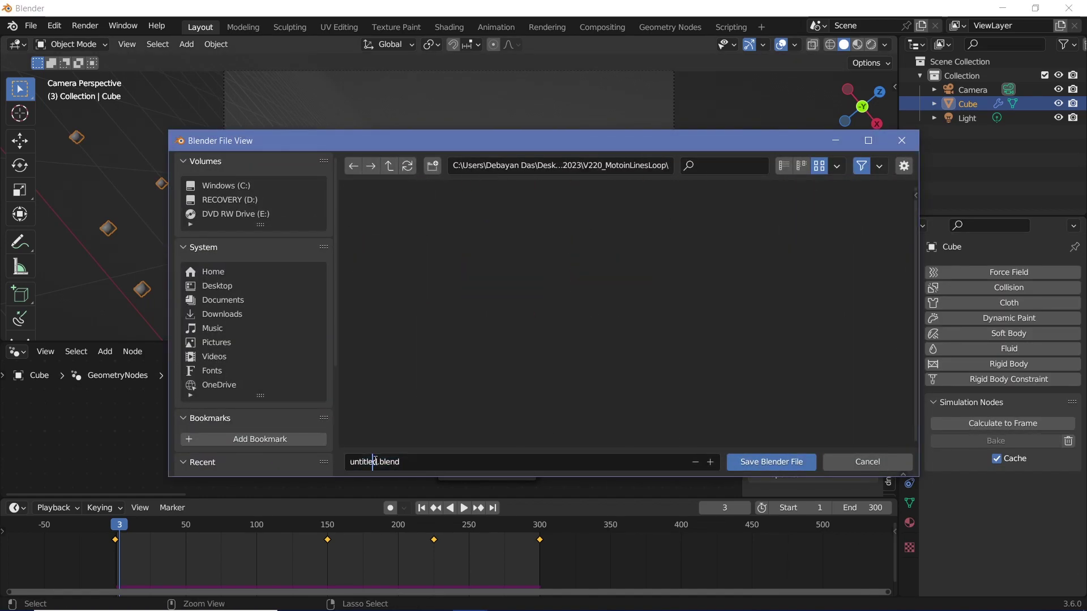
{"action": "type", "text": "MotionLines"}
{"action": "left_click", "coordinate": [765, 461]}
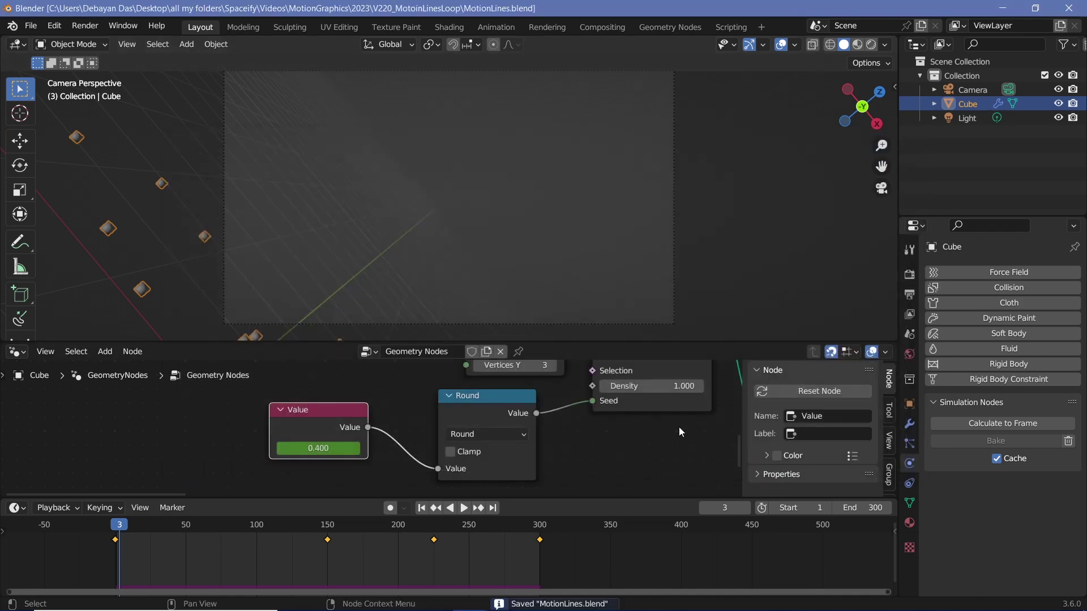
{"action": "left_click", "coordinate": [585, 486]}
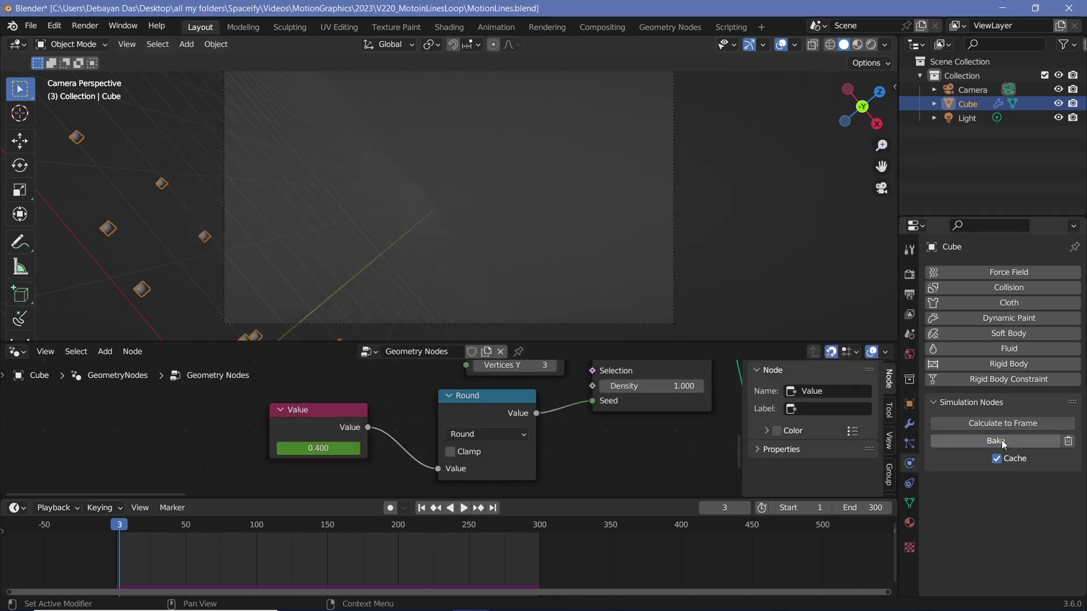
- Set the animation start frame to 150 and play the baked result
{"action": "left_click", "coordinate": [800, 508]}
{"action": "type", "text": "150"}
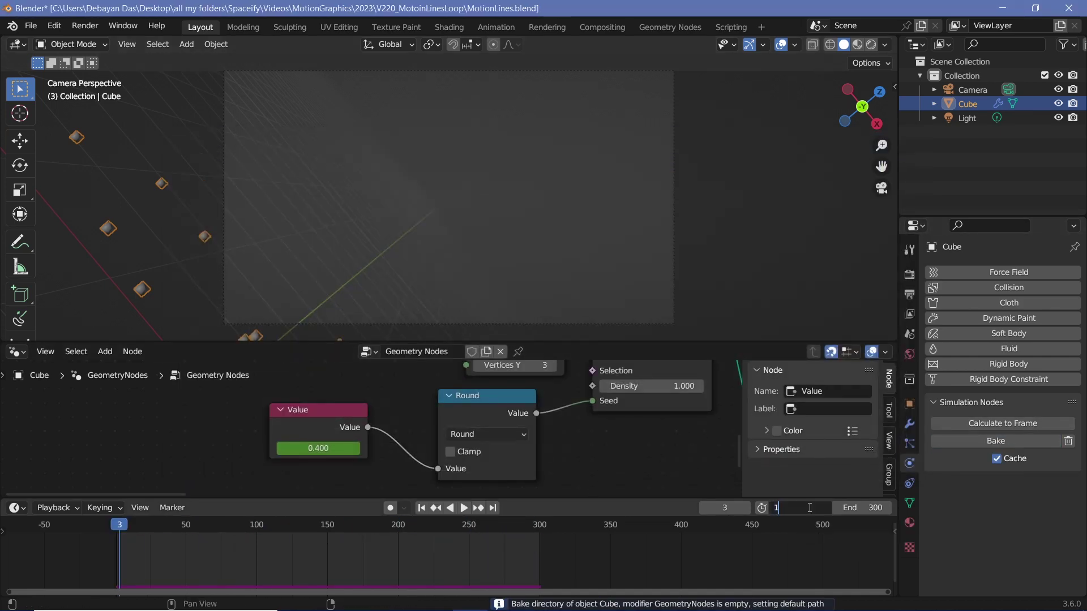
{"action": "key", "text": "Return"}
{"action": "key", "text": "space"}
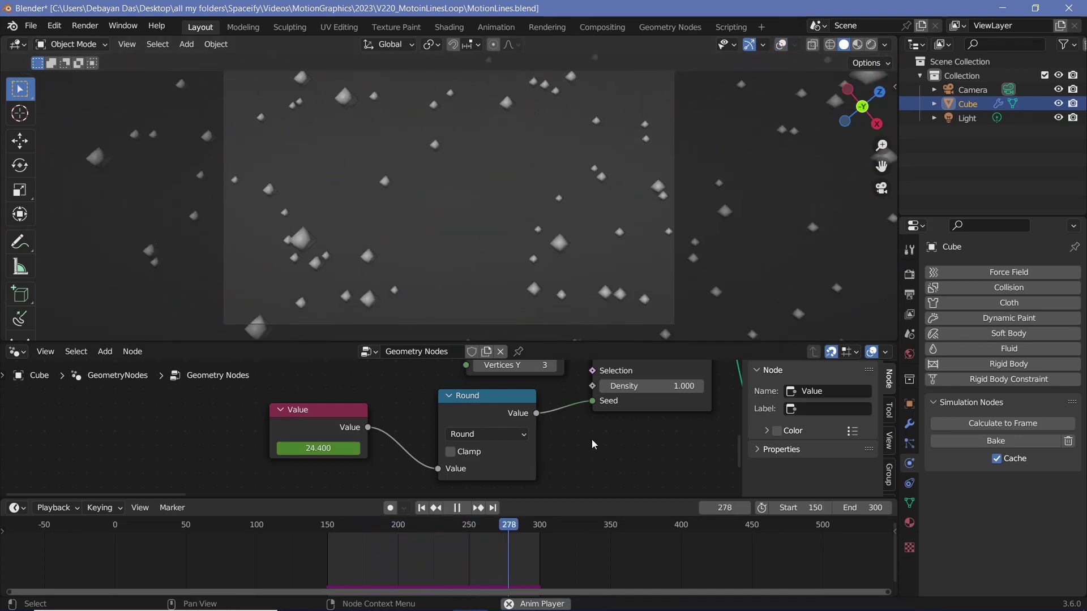
{"action": "key", "text": "space"}
{"action": "left_click", "coordinate": [540, 526]}
{"action": "key", "text": "space"}
{"action": "key", "text": "space"}
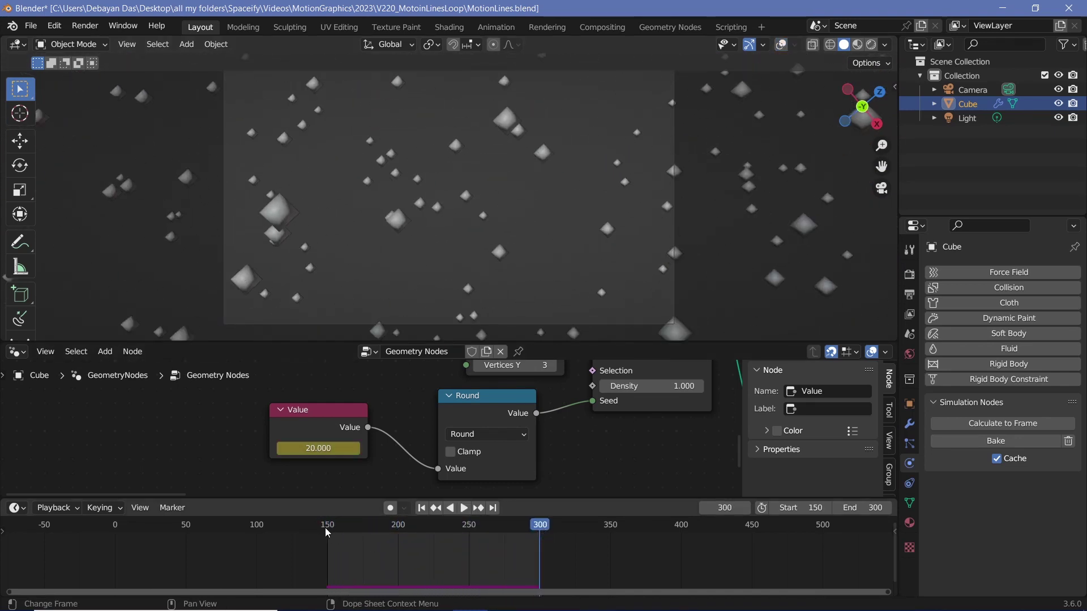
{"action": "left_click", "coordinate": [326, 528]}
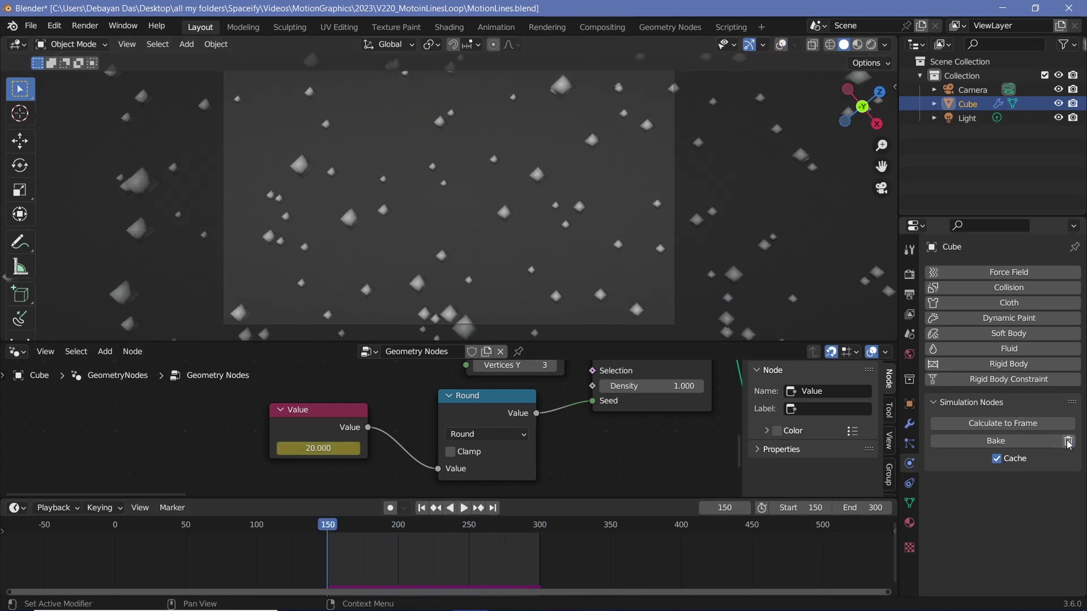
- Adjust the seed Value node, re-enter start frame 150, and replay
{"action": "key", "text": "BackSpace"}
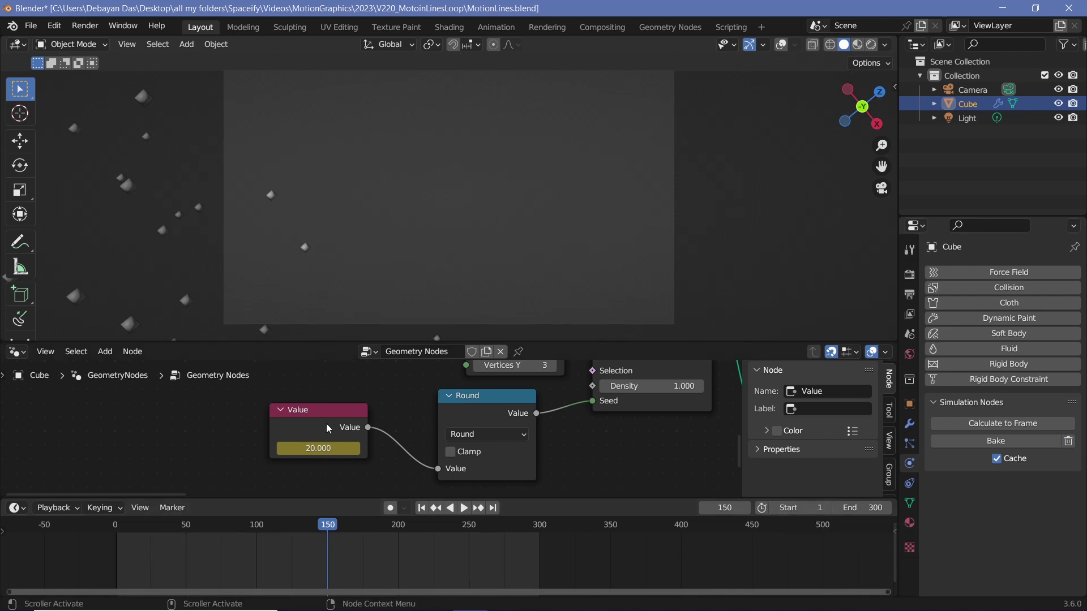
{"action": "left_click", "coordinate": [326, 425]}
{"action": "key", "text": "space"}
{"action": "left_click", "coordinate": [316, 448]}
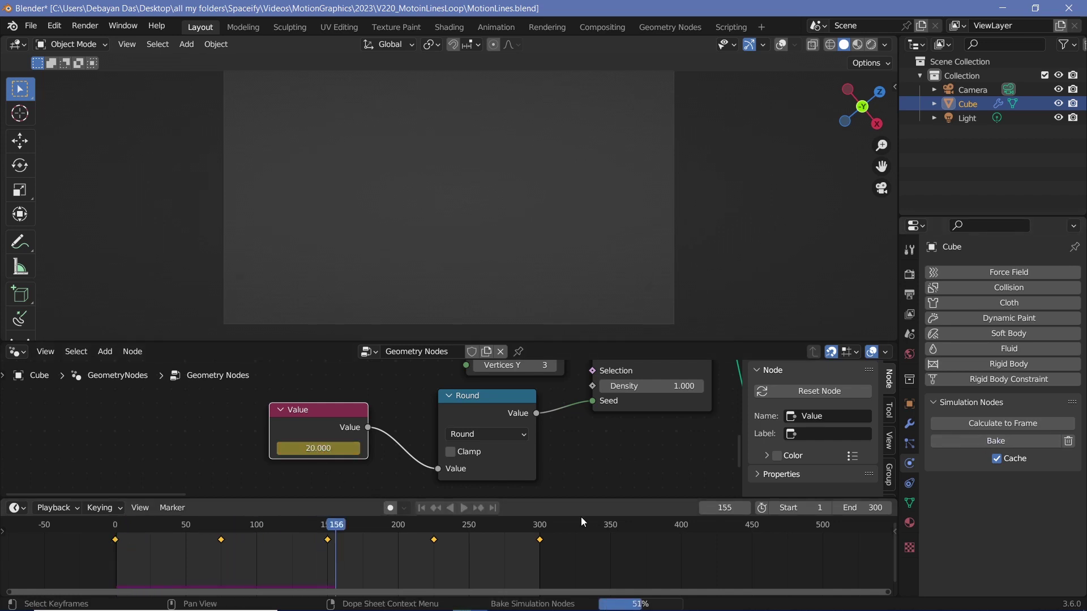
{"action": "double_click", "coordinate": [806, 508]}
{"action": "type", "text": "50"}
{"action": "key", "text": "Return"}
{"action": "key", "text": "space"}
{"action": "left_click", "coordinate": [542, 531]}
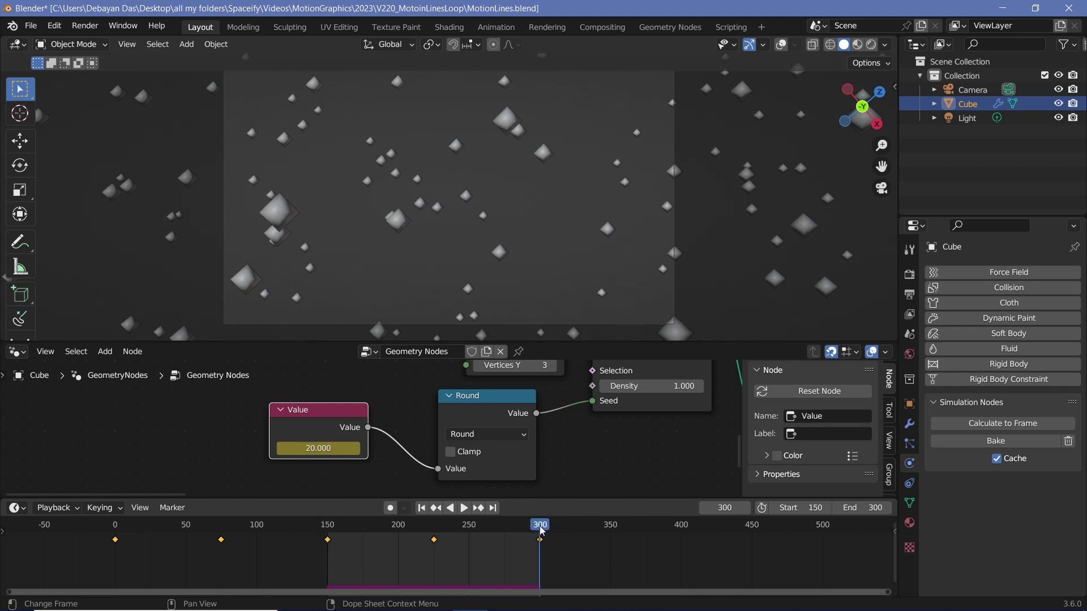
{"action": "key", "text": "space"}
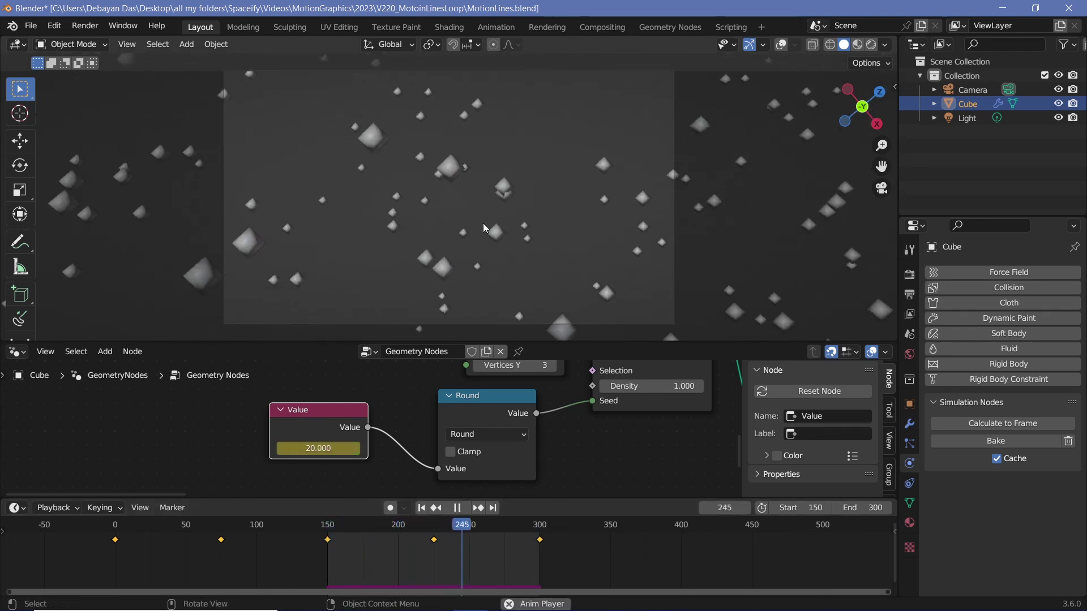
- Add an Instance on Points node to the node tree
{"action": "scroll", "coordinate": [577, 450], "scroll_direction": "down", "scroll_amount": 2}
{"action": "key", "text": "space"}
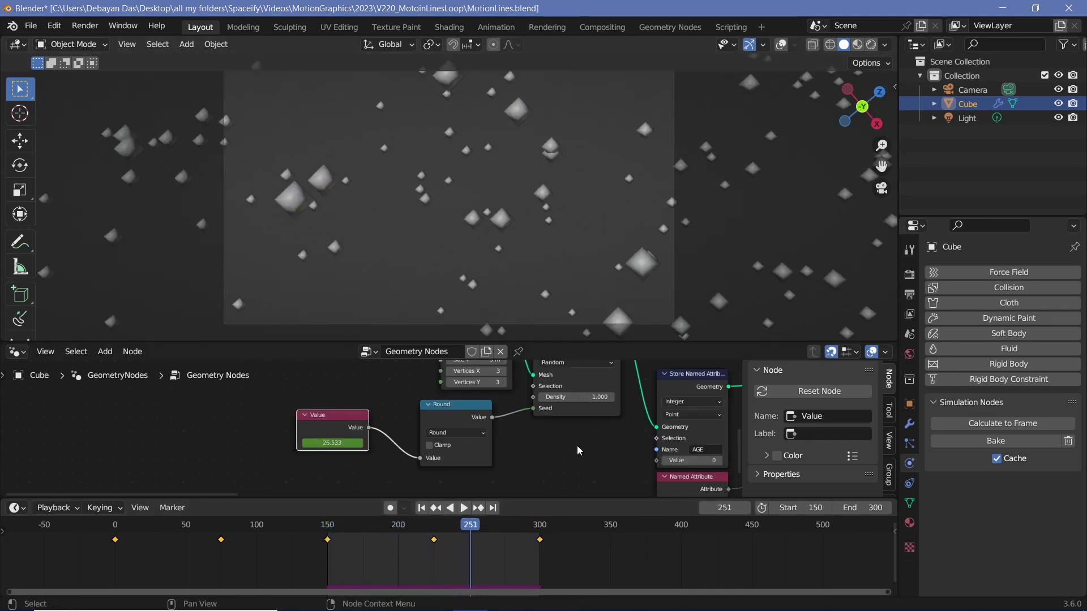
{"action": "middle_click_drag", "start_coordinate": [578, 450], "coordinate": [396, 430]}
{"action": "key", "text": "shift+a"}
{"action": "type", "text": "insa"}
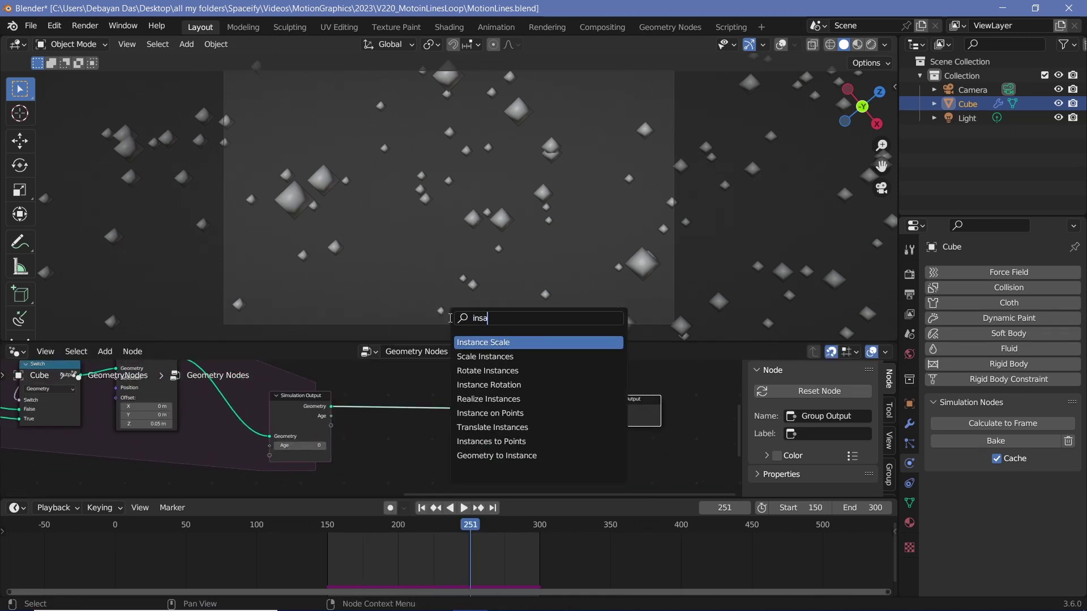
{"action": "key", "text": "BackSpace"}
{"action": "type", "text": "tance on poi"}
{"action": "key", "text": "Return"}
{"action": "left_click", "coordinate": [424, 336]}
- Add a Curve Line instance and insert Curve to Mesh before the Group Output
{"action": "key", "text": "shift+a"}
{"action": "type", "text": "curve"}
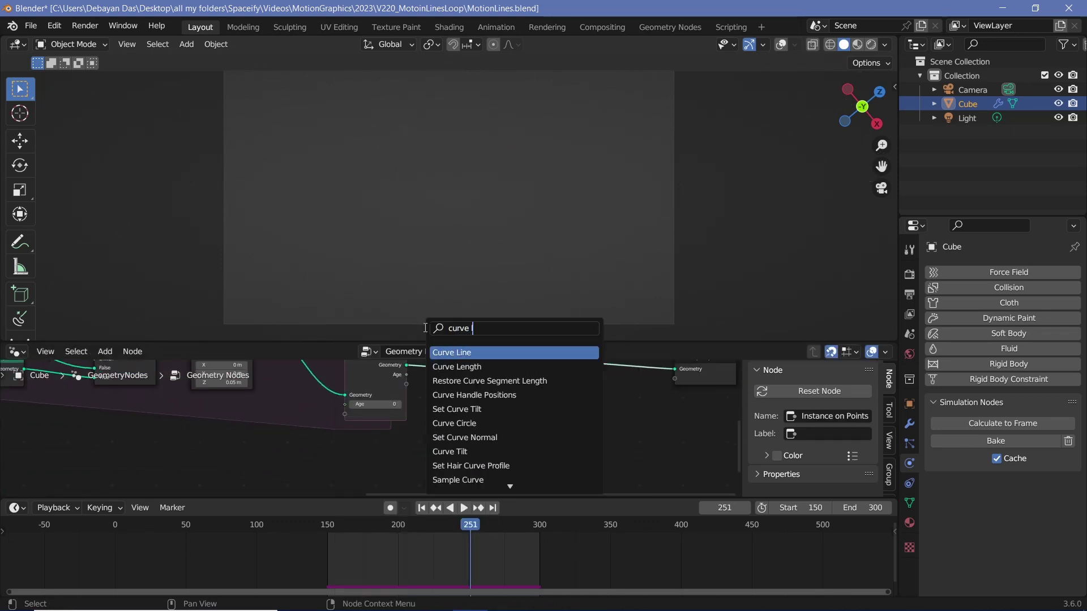
{"action": "key", "text": "Return"}
{"action": "left_click", "coordinate": [460, 426]}
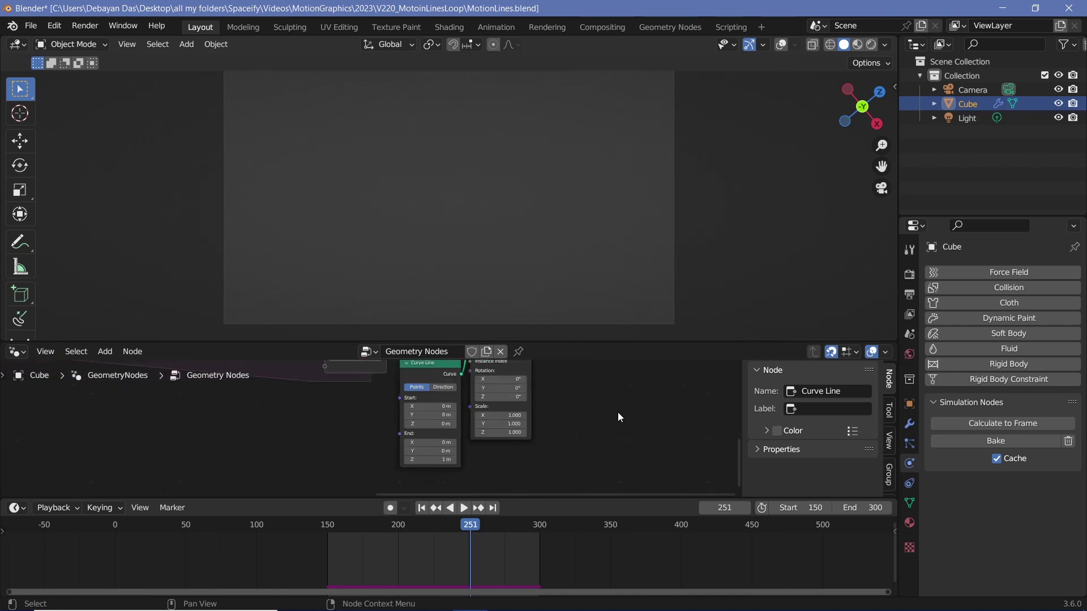
{"action": "middle_click_drag", "start_coordinate": [619, 418], "coordinate": [523, 498]}
{"action": "key", "text": "shift+a"}
{"action": "type", "text": "curve to"}
{"action": "key", "text": "Return"}
{"action": "left_click", "coordinate": [538, 440]}
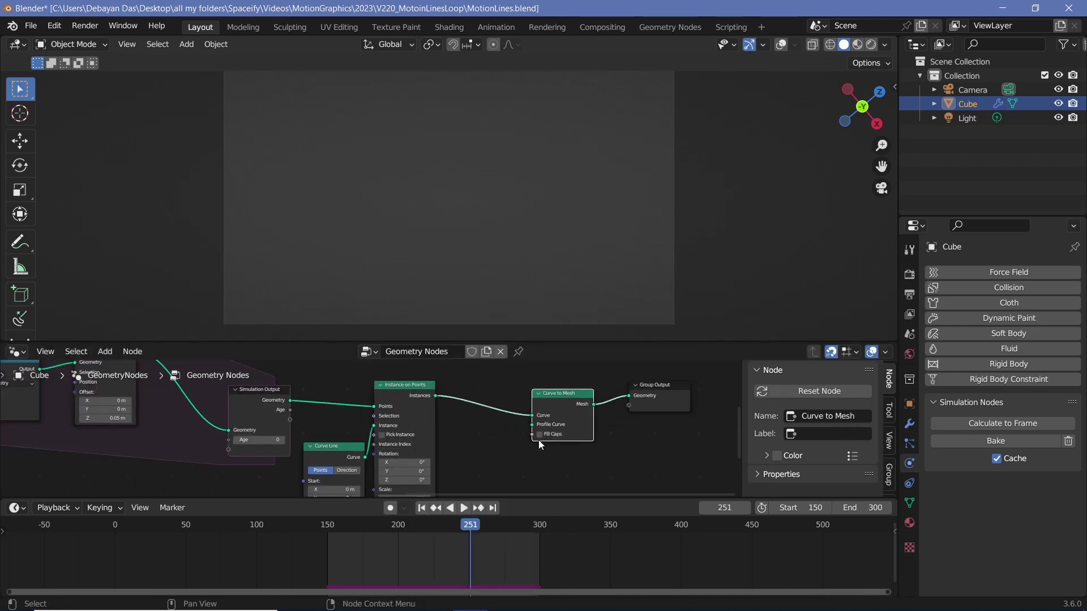
- Give Curve to Mesh a Curve Circle profile with radius 0.01 m and resolution 32
{"action": "left_click_drag", "start_coordinate": [531, 424], "coordinate": [509, 319]}
{"action": "type", "text": "curve ci"}
{"action": "key", "text": "Return"}
{"action": "scroll", "coordinate": [543, 430], "scroll_direction": "up", "scroll_amount": 1}
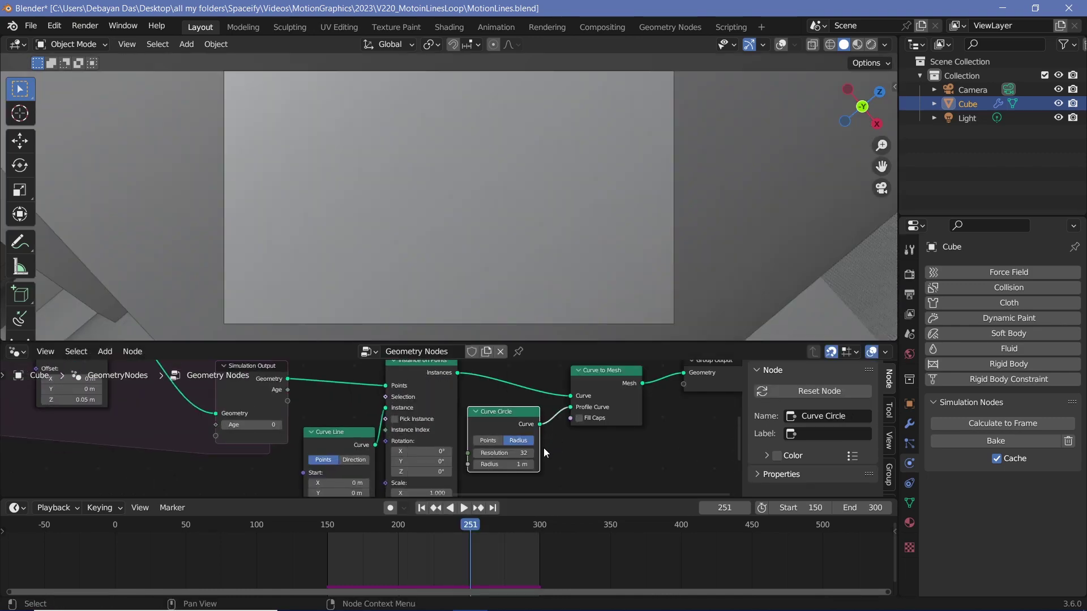
{"action": "key", "text": "Return"}
{"action": "left_click", "coordinate": [512, 454]}
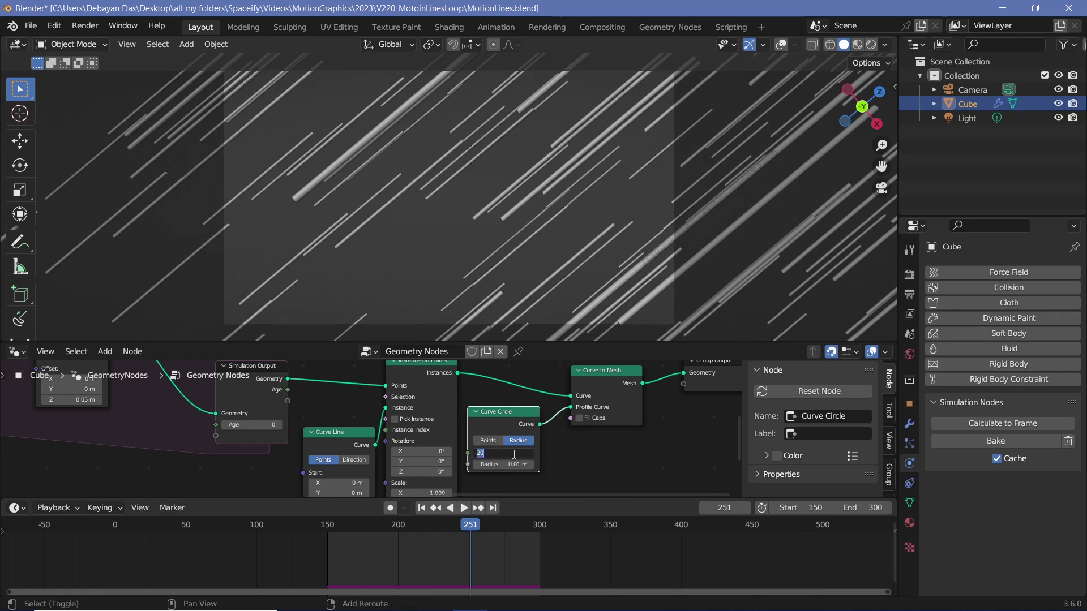
{"action": "type", "text": "32"}
{"action": "key", "text": "Return"}
{"action": "key", "text": "space"}
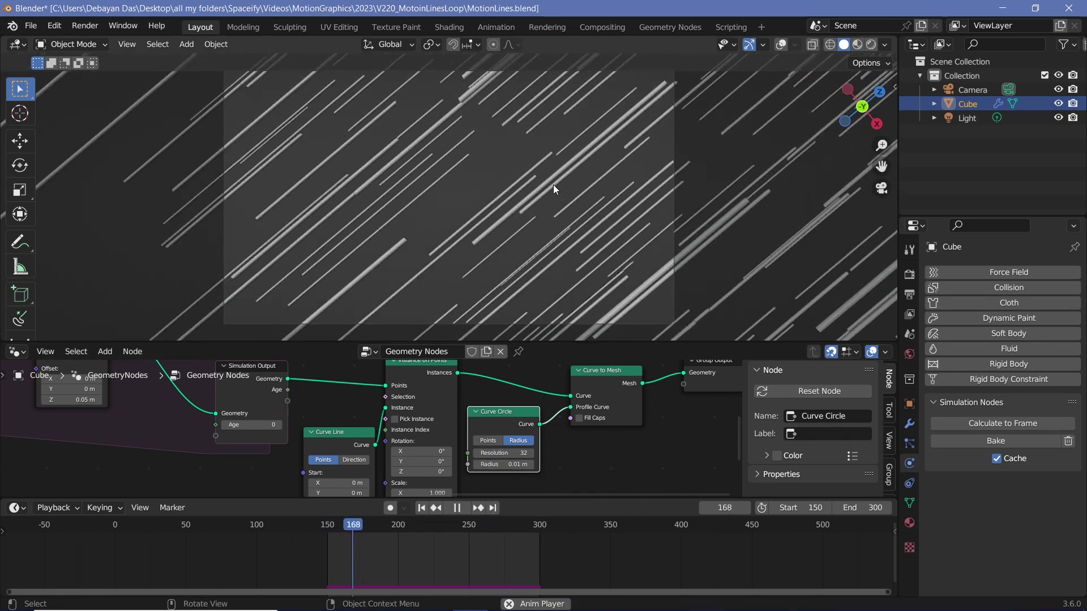
{"action": "scroll", "coordinate": [260, 421], "scroll_direction": "down", "scroll_amount": 1}
{"action": "middle_click_drag", "start_coordinate": [261, 425], "coordinate": [414, 448]}
{"action": "left_click_drag", "start_coordinate": [492, 455], "coordinate": [310, 395]}
- Add a Random Value node (0.8–1.2), a Combine XYZ node and a duplicate Random Value
{"action": "key", "text": "shift+a"}
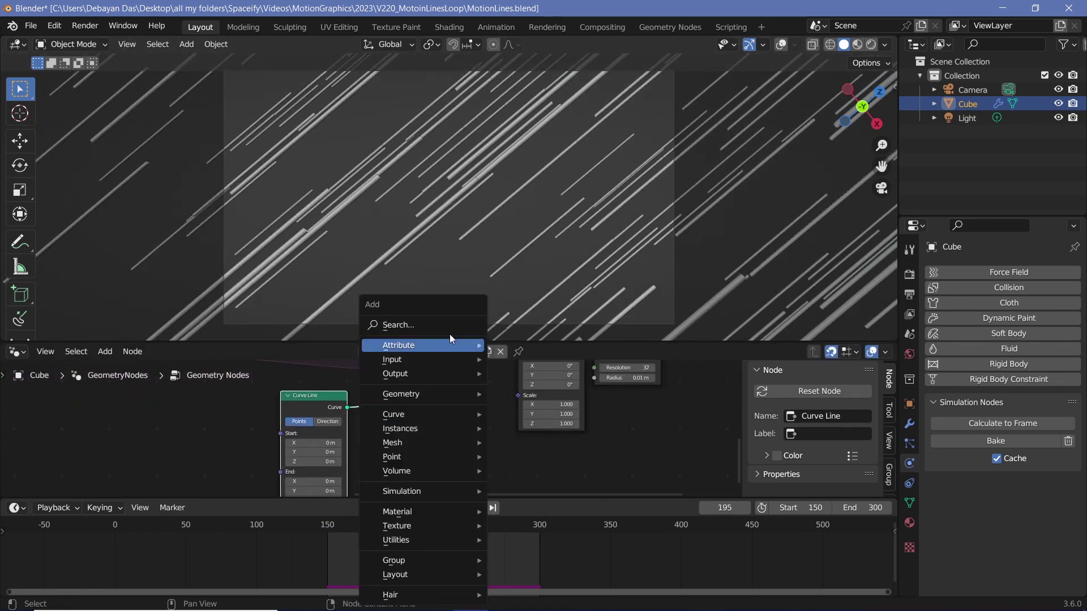
{"action": "type", "text": "random"}
{"action": "key", "text": "Return"}
{"action": "left_click", "coordinate": [396, 446]}
{"action": "key", "text": "shift+a"}
{"action": "type", "text": "combine"}
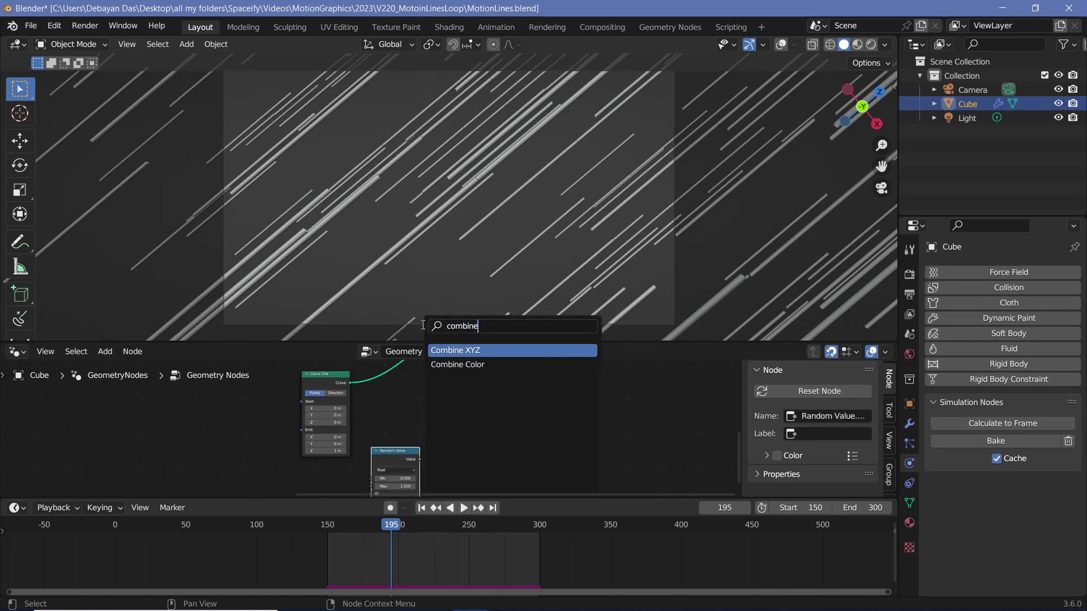
{"action": "key", "text": "Return"}
{"action": "left_click", "coordinate": [448, 407]}
{"action": "key", "text": "shift+d"}
{"action": "left_click", "coordinate": [396, 413]}
- Feed the random value into Combine XYZ X and Y to drive streak scale
{"action": "scroll", "coordinate": [433, 399], "scroll_direction": "up", "scroll_amount": 1}
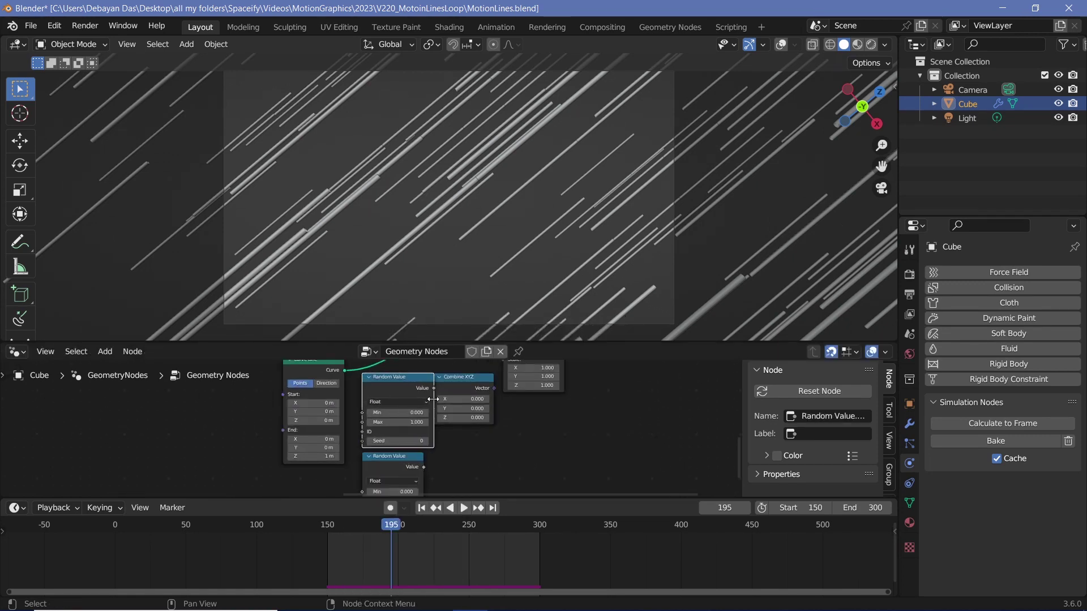
{"action": "left_click_drag", "start_coordinate": [429, 399], "coordinate": [433, 399]}
{"action": "left_click_drag", "start_coordinate": [419, 388], "coordinate": [433, 408]}
{"action": "scroll", "coordinate": [399, 407], "scroll_direction": "up", "scroll_amount": 2}
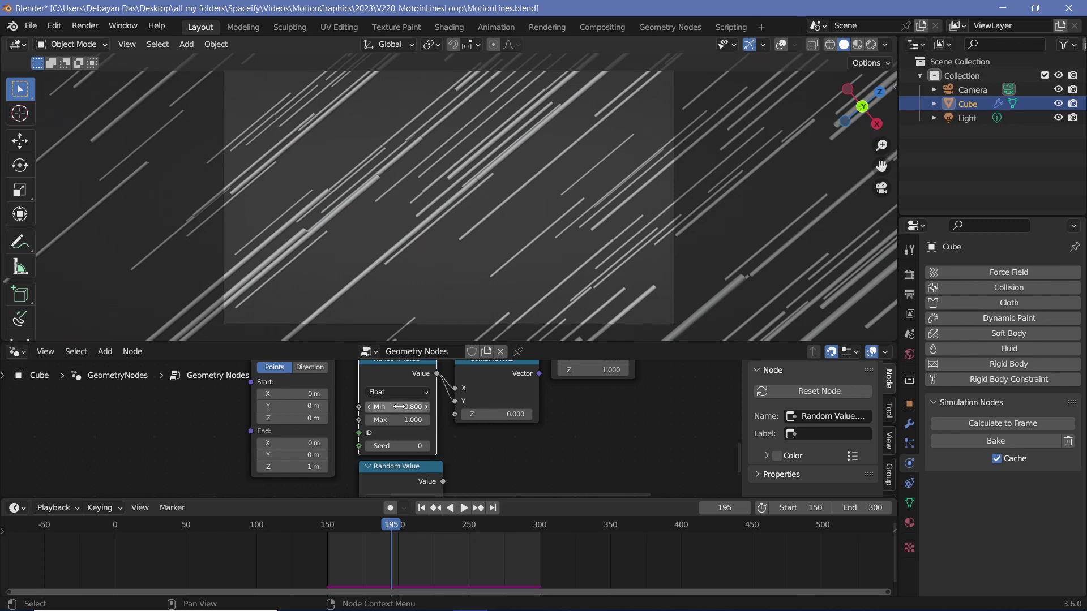
{"action": "middle_click_drag", "start_coordinate": [425, 435], "coordinate": [466, 360]}
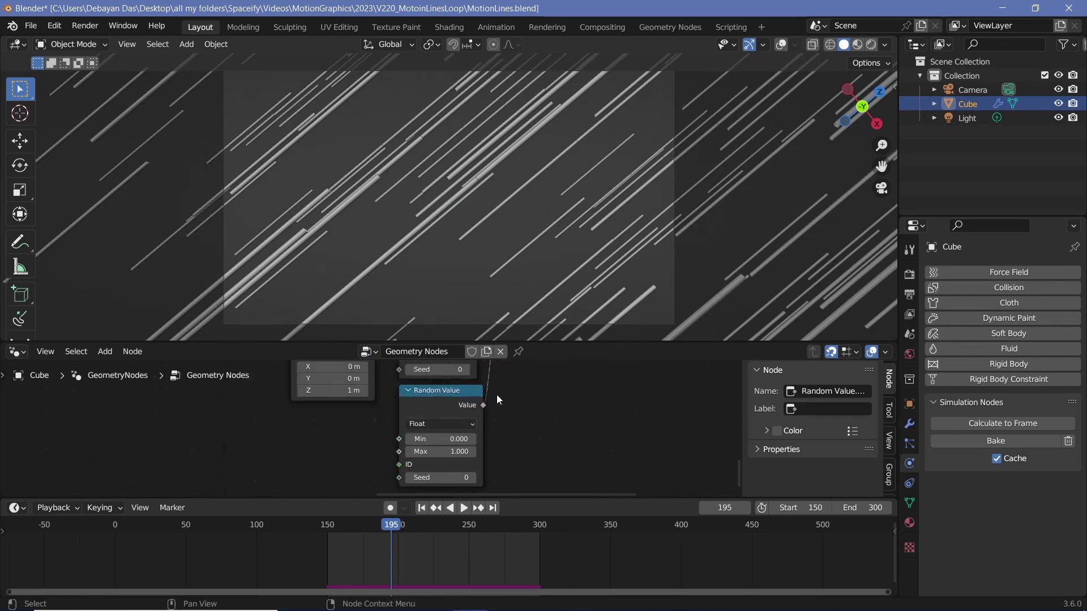
{"action": "scroll", "coordinate": [641, 400], "scroll_direction": "down", "scroll_amount": 2}
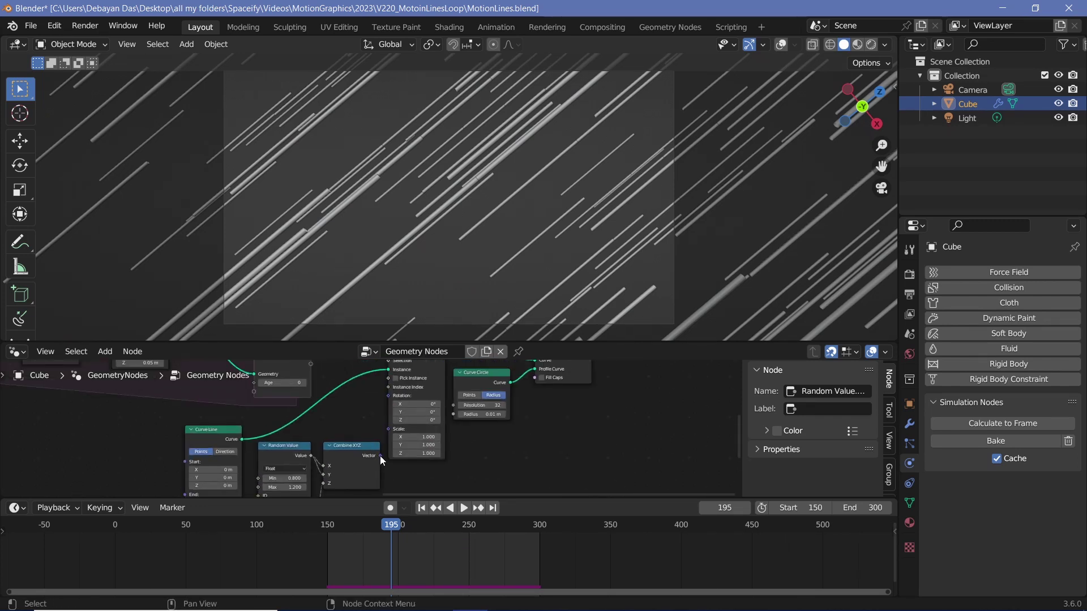
{"action": "left_click", "coordinate": [373, 458]}
- Preview the animation and nudge the camera slightly along the Y axis
{"action": "key", "text": "space"}
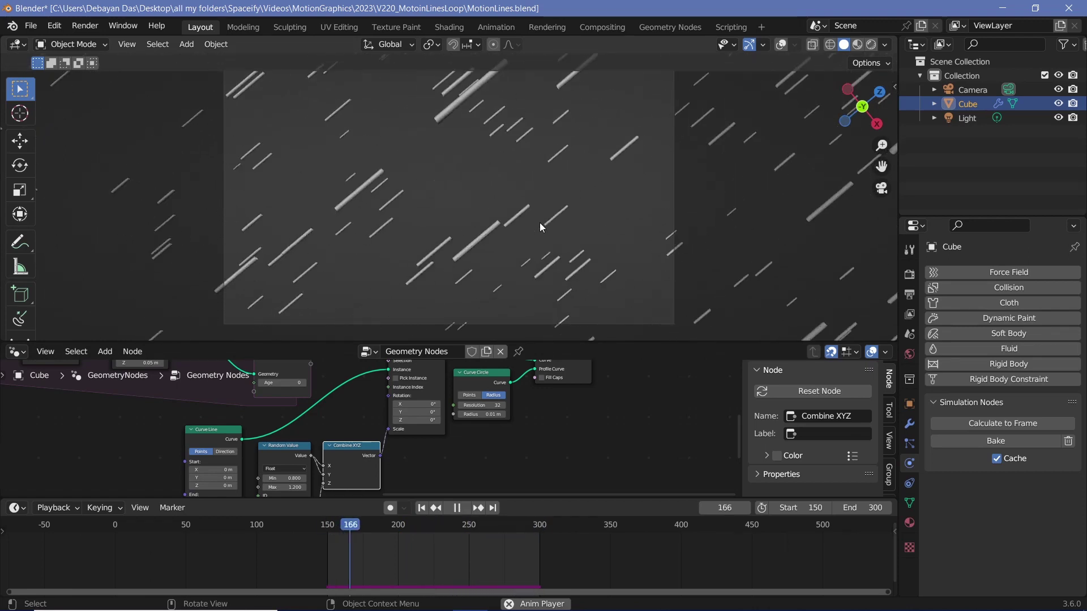
{"action": "key", "text": "space"}
{"action": "left_click", "coordinate": [626, 253]}
{"action": "key", "text": "g"}
{"action": "key", "text": "y"}
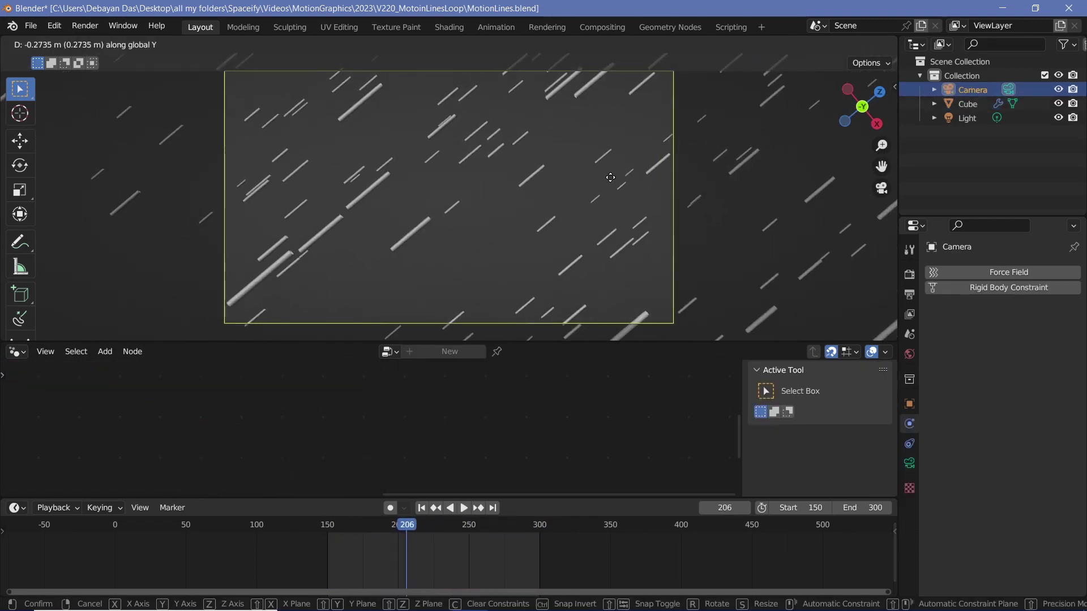
{"action": "left_click", "coordinate": [535, 185]}
{"action": "key", "text": "space"}
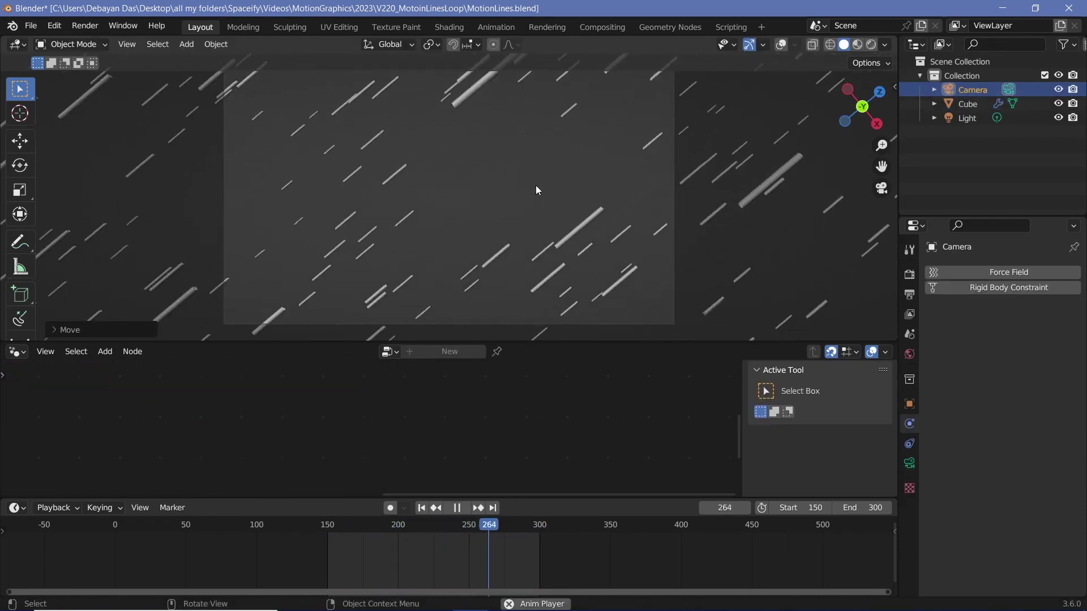
{"action": "left_click", "coordinate": [367, 273]}
- Insert a Join Geometry node just before the Group Output
{"action": "key", "text": "space"}
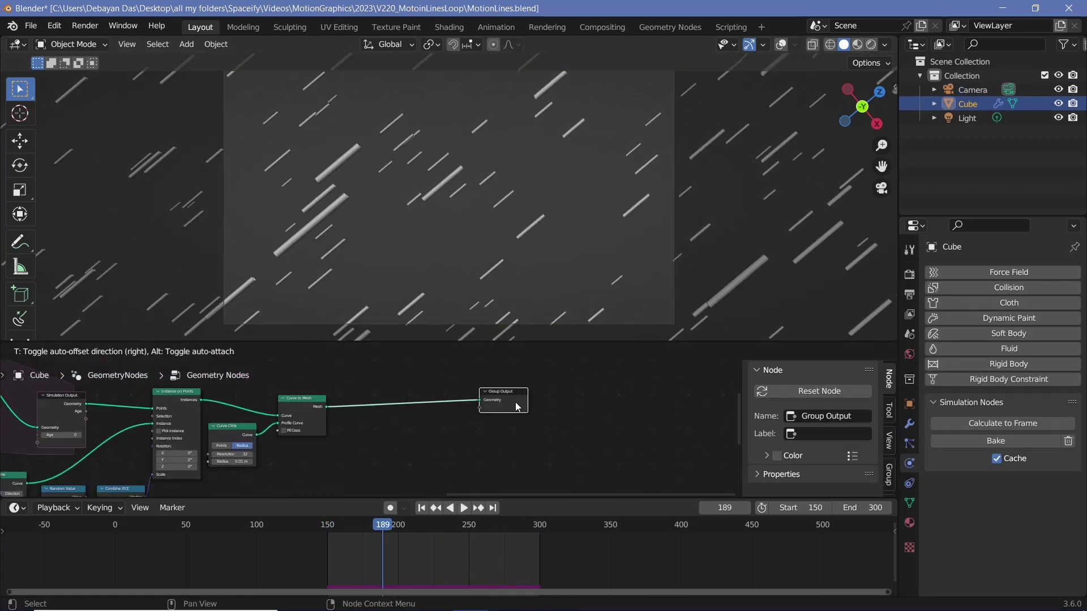
{"action": "key", "text": "shift+a"}
{"action": "type", "text": "join"}
{"action": "left_click", "coordinate": [461, 366]}
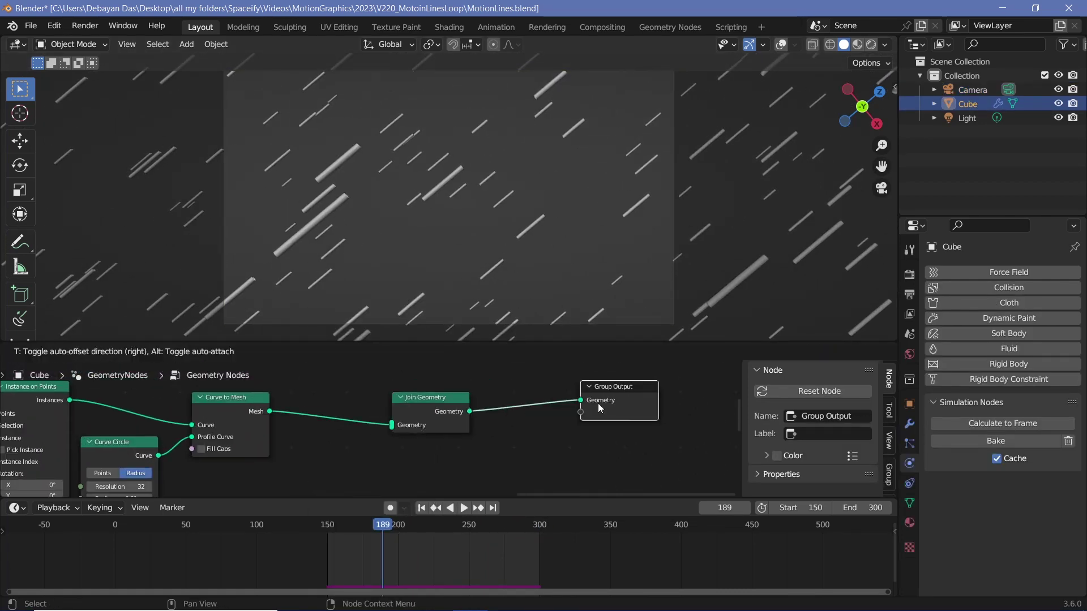
{"action": "left_click", "coordinate": [442, 396]}
- Add an Instance on Points node and link the tube mesh into Join Geometry
{"action": "key", "text": "shift+a"}
{"action": "type", "text": "instance on poi"}
{"action": "key", "text": "Return"}
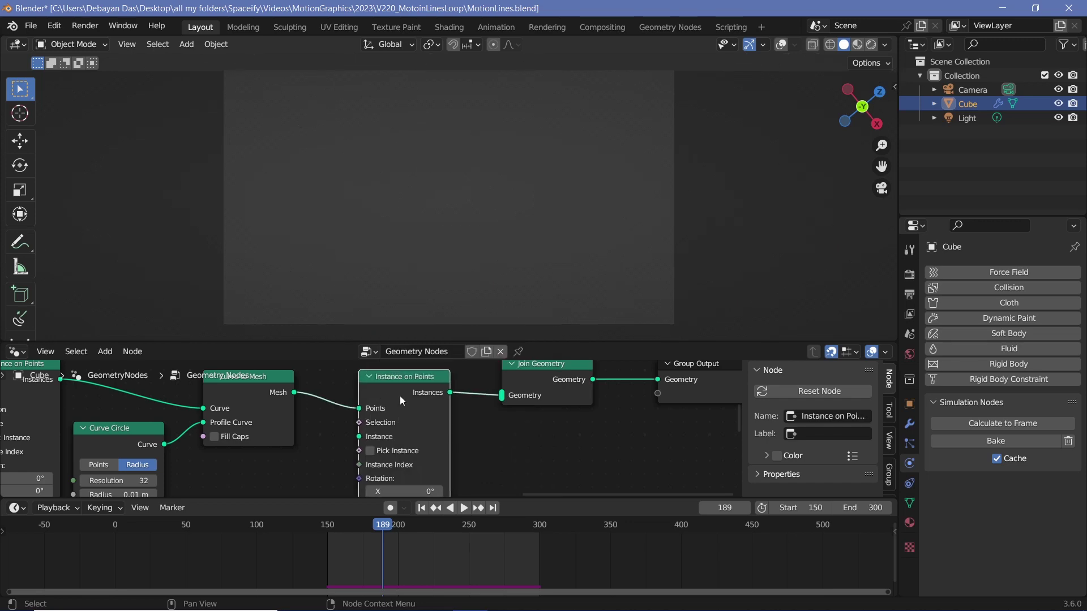
{"action": "left_click", "coordinate": [422, 390]}
{"action": "left_click_drag", "start_coordinate": [294, 392], "coordinate": [501, 396]}
{"action": "scroll", "coordinate": [477, 431], "scroll_direction": "down", "scroll_amount": 3}
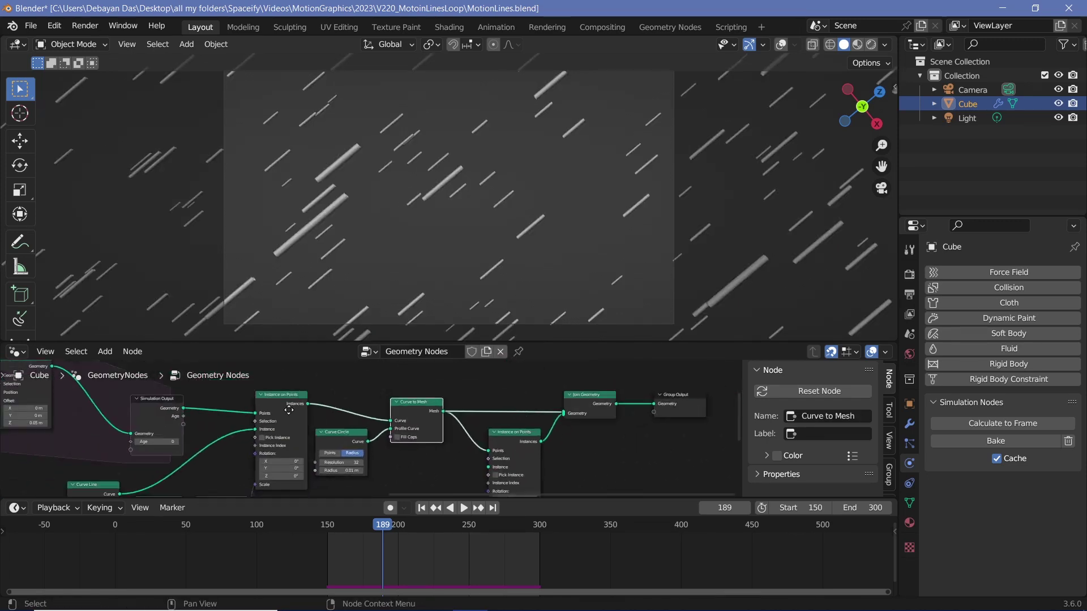
{"action": "scroll", "coordinate": [477, 430], "scroll_direction": "up", "scroll_amount": 3}
- Add an Ico Sphere with 3 subdivisions as the instanced cap geometry
{"action": "key", "text": "shift+a"}
{"action": "type", "text": "ico"}
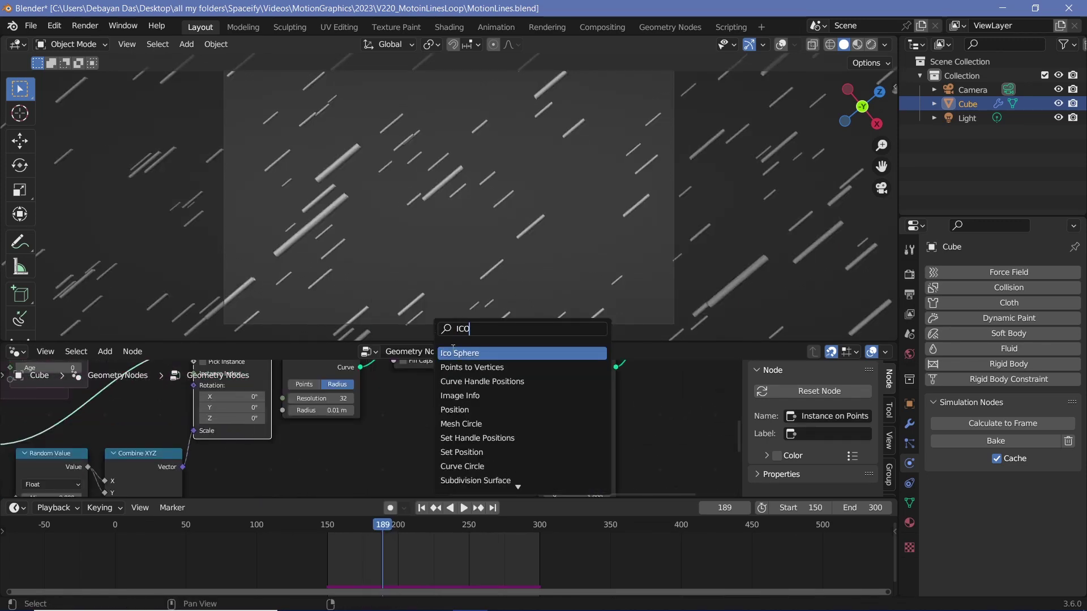
{"action": "key", "text": "Return"}
{"action": "left_click", "coordinate": [441, 439]}
{"action": "type", "text": "7"}
{"action": "key", "text": "Return"}
{"action": "left_click_drag", "start_coordinate": [482, 412], "coordinate": [538, 404]}
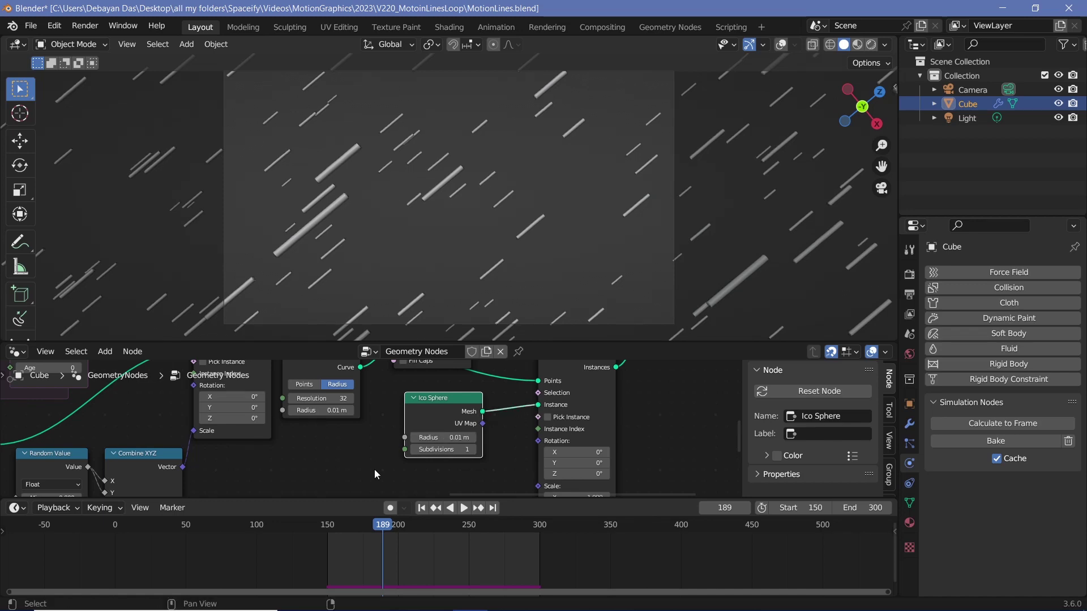
{"action": "scroll", "coordinate": [351, 459], "scroll_direction": "up", "scroll_amount": 1}
{"action": "left_click_drag", "start_coordinate": [458, 427], "coordinate": [431, 427]}
{"action": "scroll", "coordinate": [521, 440], "scroll_direction": "down", "scroll_amount": 2}
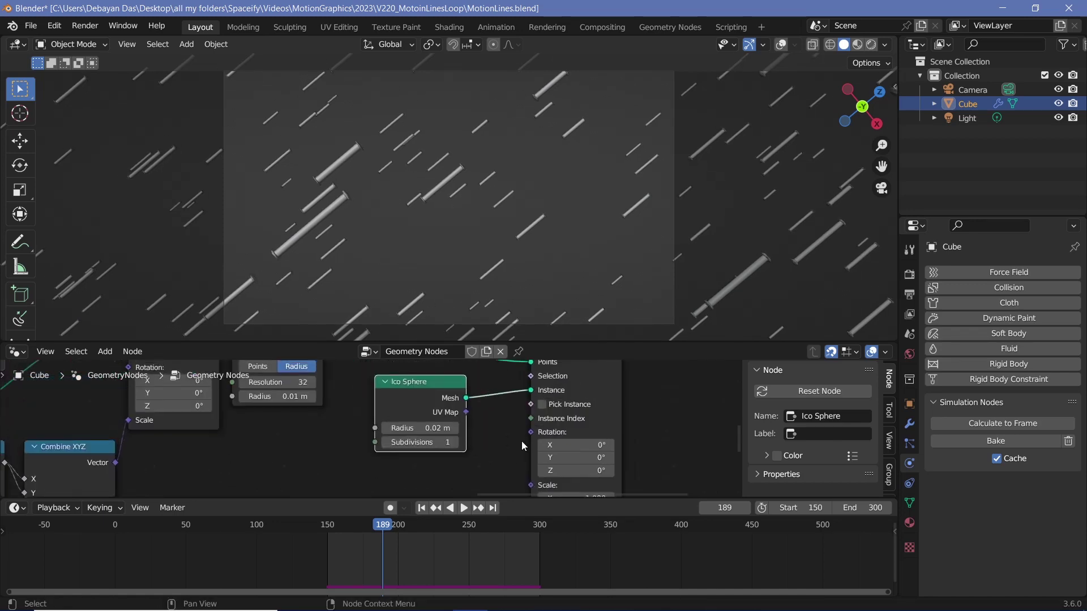
{"action": "mouse_move", "coordinate": [522, 441]}
{"action": "middle_mouse_down"}
{"action": "mouse_move", "coordinate": [457, 469]}
{"action": "mouse_move", "coordinate": [487, 410]}
{"action": "middle_mouse_up"}
{"action": "scroll", "coordinate": [354, 172], "scroll_direction": "up", "scroll_amount": 2}
{"action": "scroll", "coordinate": [406, 166], "scroll_direction": "up", "scroll_amount": 3}
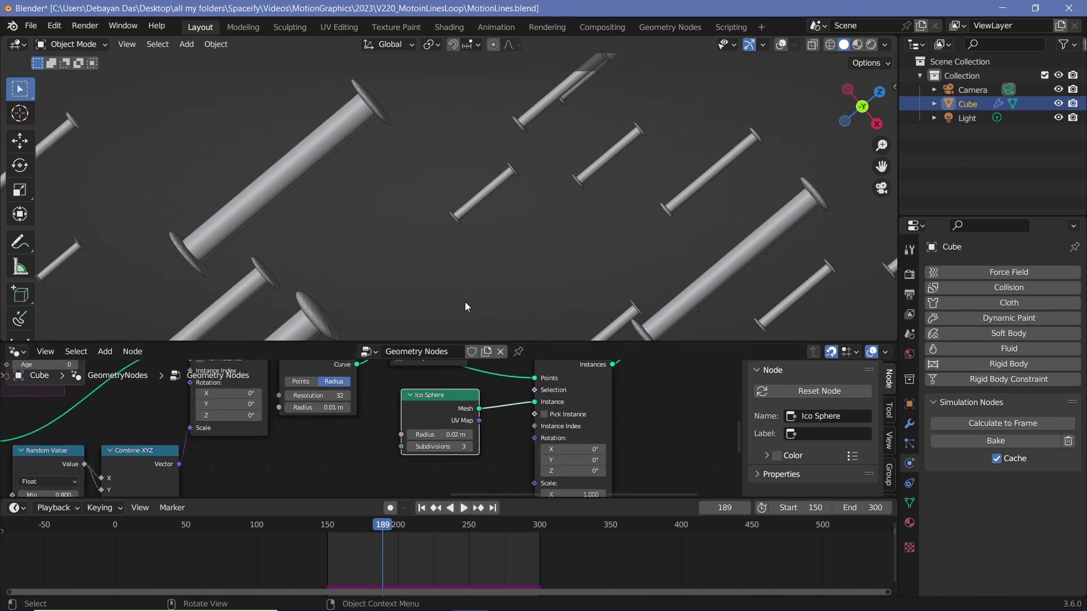
- Set the Ico Sphere radius to 0.01 m and stretch the caps to 6.1 on Z
{"action": "middle_click_drag", "start_coordinate": [464, 486], "coordinate": [455, 443]}
{"action": "key", "text": "BackSpace"}
{"action": "left_click", "coordinate": [416, 392]}
{"action": "type", "text": "0."}
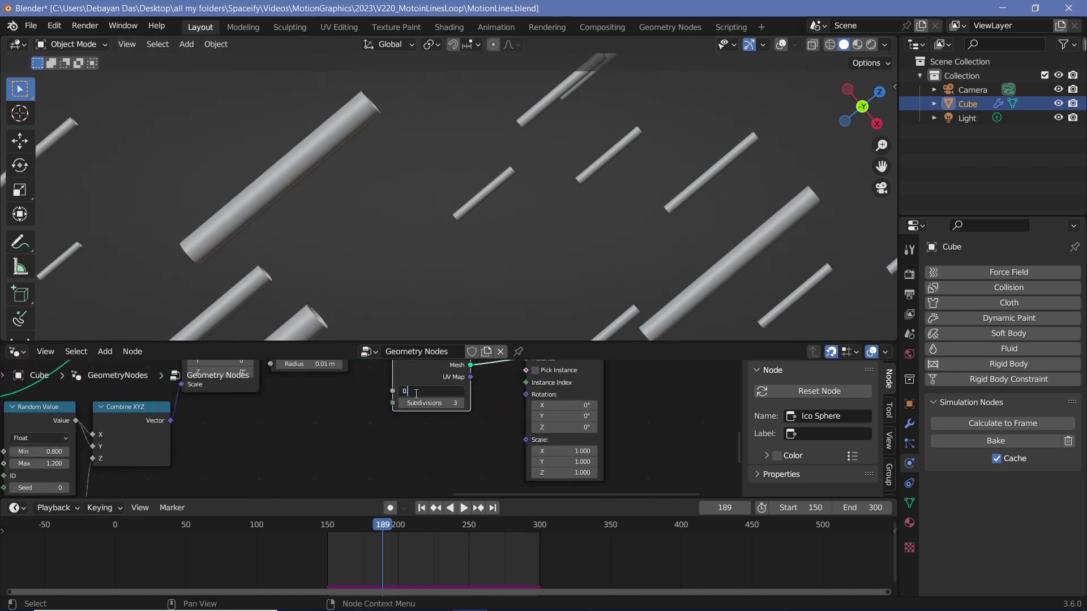
{"action": "type", "text": ".01"}
{"action": "key", "text": "Return"}
{"action": "middle_click_drag", "start_coordinate": [416, 392], "coordinate": [373, 370]}
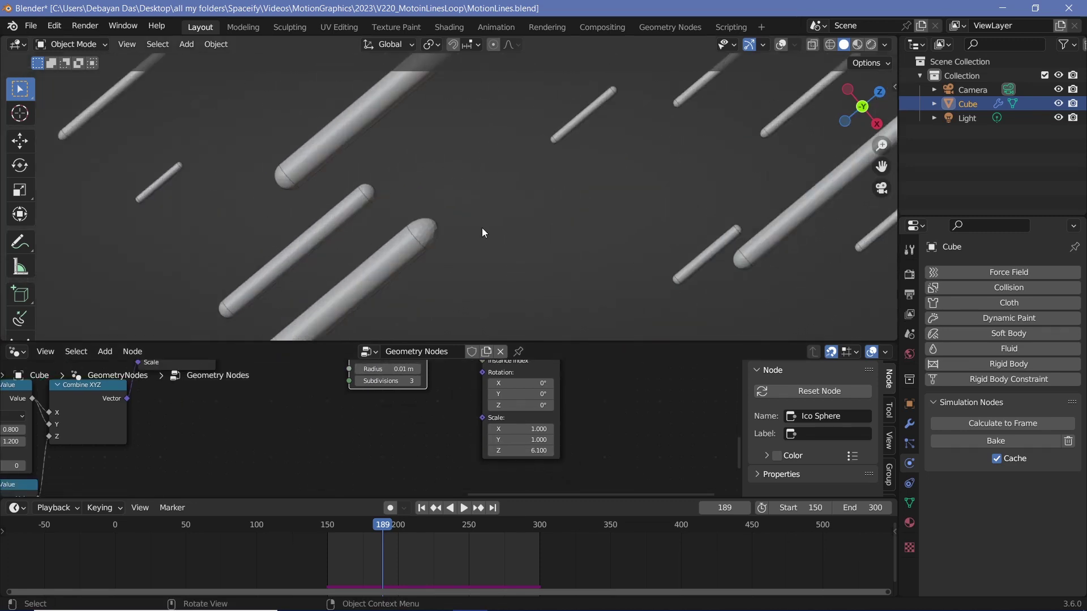
{"action": "scroll", "coordinate": [412, 368], "scroll_direction": "down", "scroll_amount": 2}
{"action": "scroll", "coordinate": [441, 390], "scroll_direction": "down", "scroll_amount": 2}
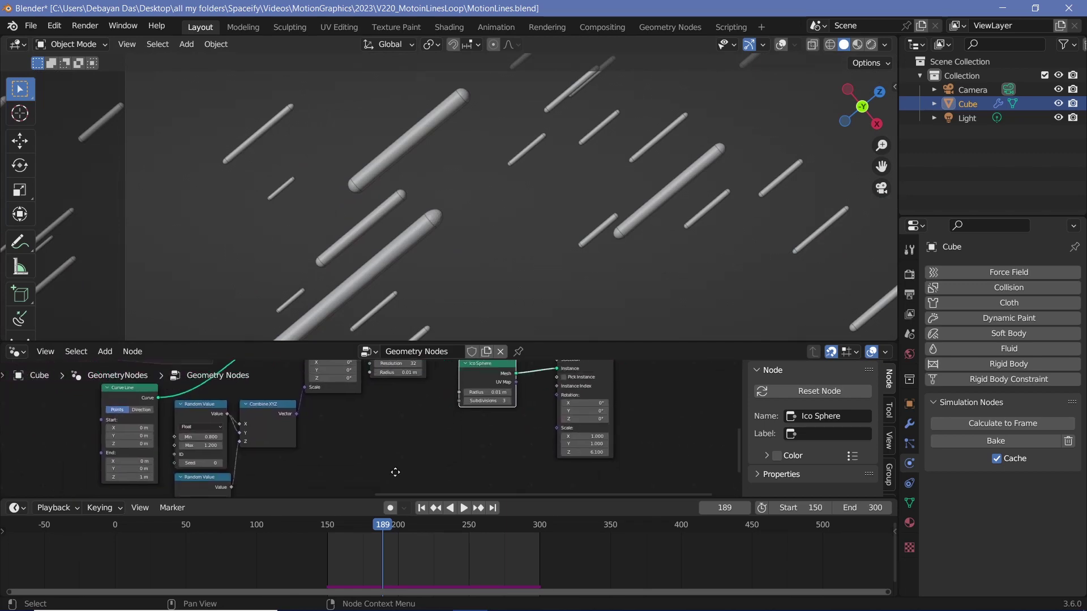
{"action": "scroll", "coordinate": [471, 416], "scroll_direction": "up", "scroll_amount": 2}
{"action": "scroll", "coordinate": [460, 443], "scroll_direction": "up", "scroll_amount": 1}
{"action": "scroll", "coordinate": [692, 382], "scroll_direction": "down", "scroll_amount": 1}
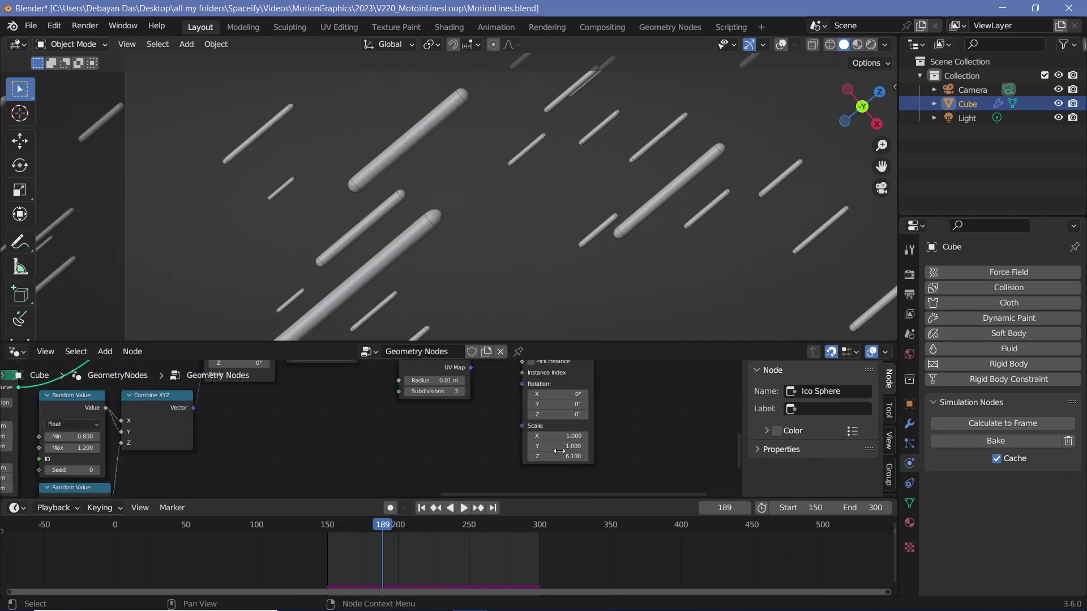
{"action": "left_click", "coordinate": [556, 451]}
{"action": "key", "text": "shift+a"}
- Insert a Realize Instances node onto the link feeding the cap Instance on Points
{"action": "type", "text": "real"}
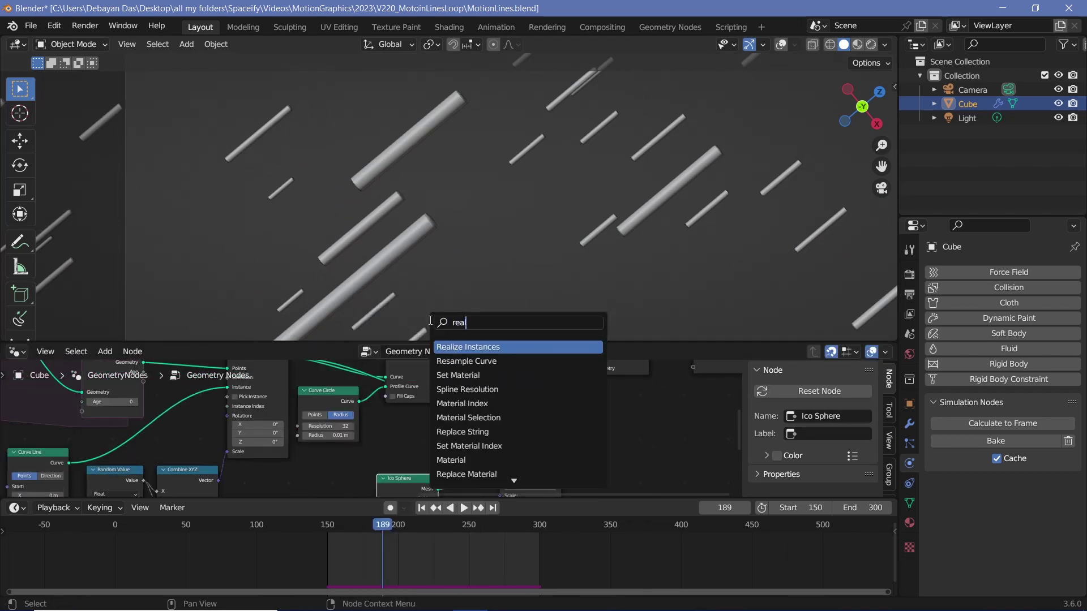
{"action": "key", "text": "Return"}
{"action": "left_click", "coordinate": [443, 421]}
- Drive the caps' scale with the Random Value and box-select the middle nodes
{"action": "left_click", "coordinate": [170, 447]}
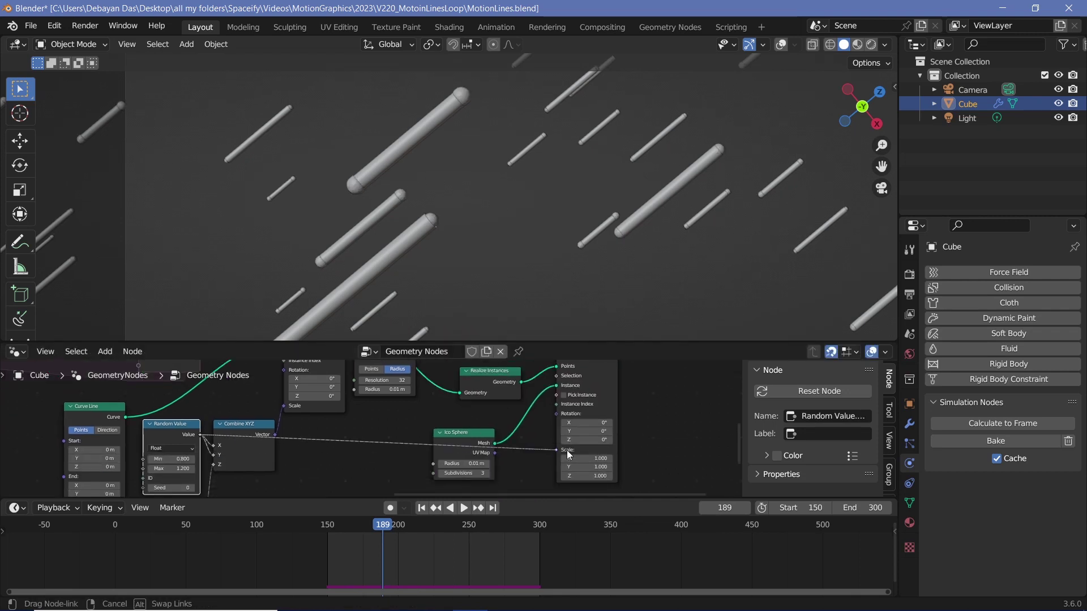
{"action": "middle_click_drag", "start_coordinate": [551, 465], "coordinate": [598, 471]}
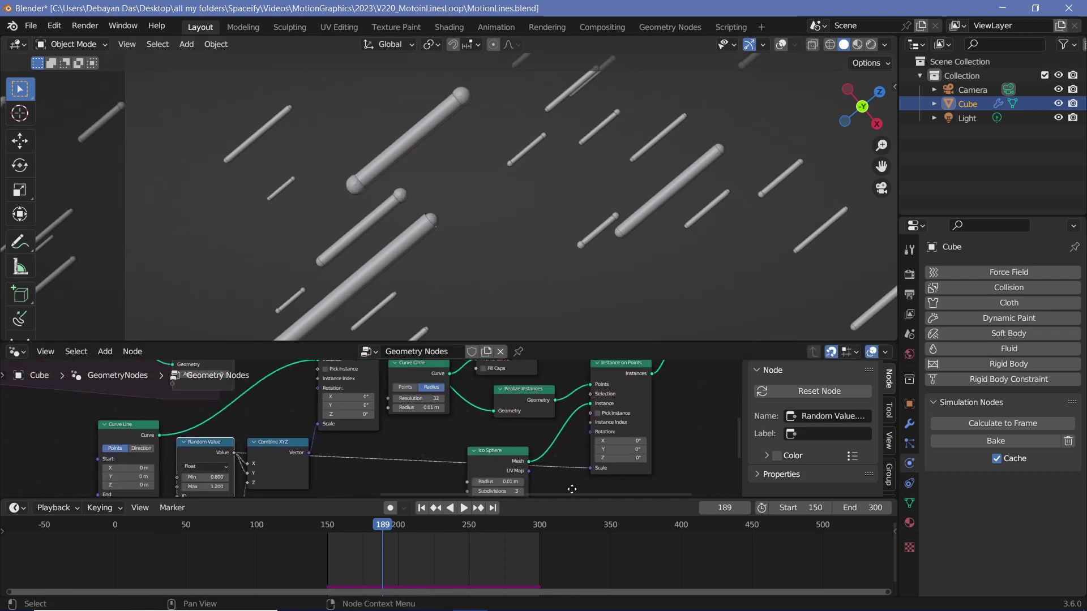
{"action": "left_click", "coordinate": [599, 471]}
{"action": "scroll", "coordinate": [439, 447], "scroll_direction": "down", "scroll_amount": 1}
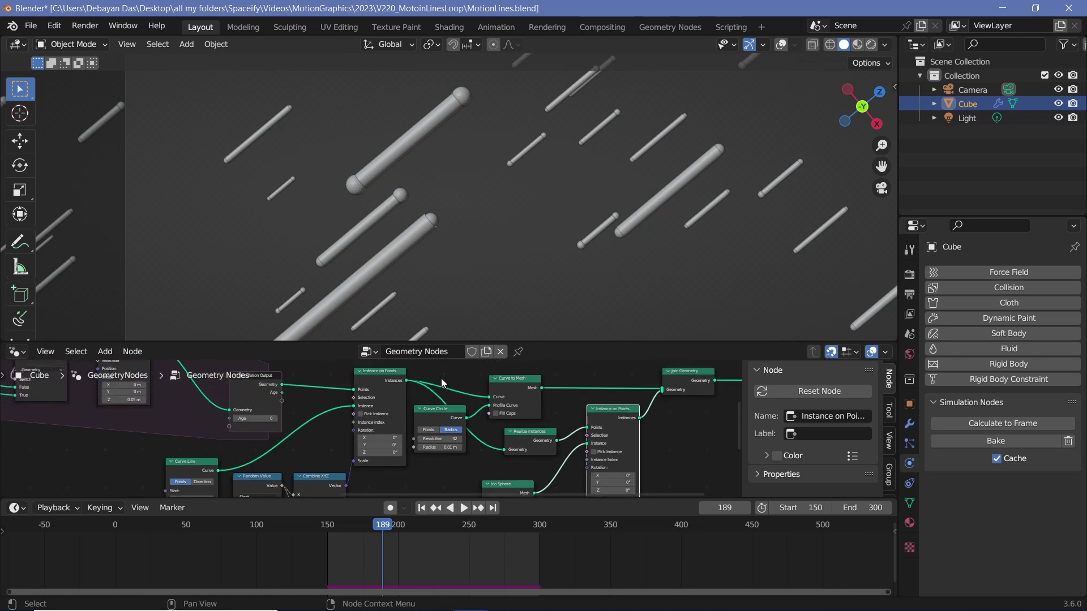
{"action": "left_click_drag", "start_coordinate": [437, 367], "coordinate": [619, 492]}
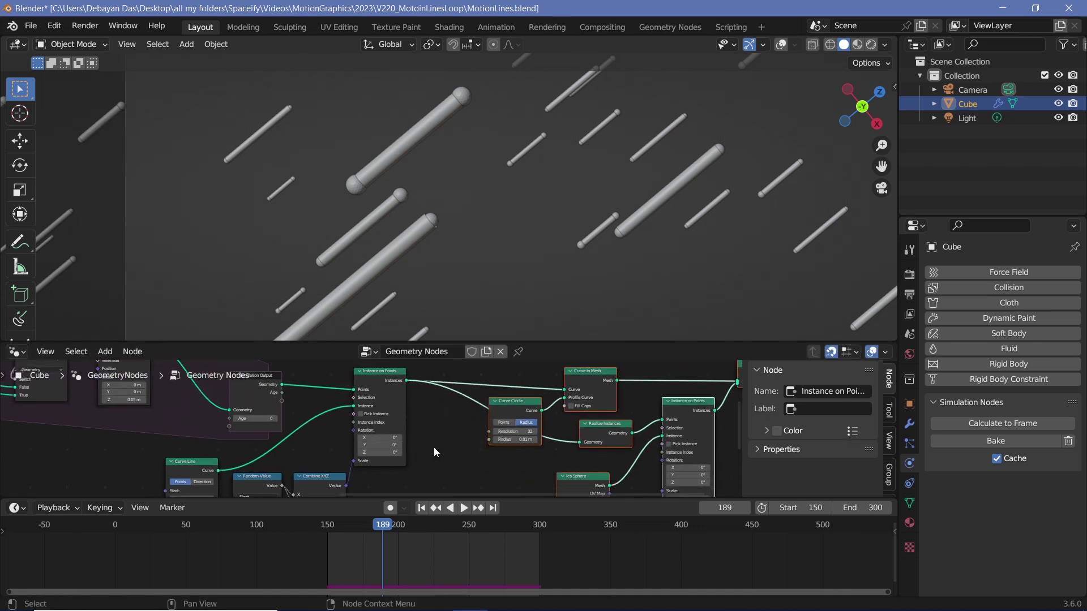
{"action": "scroll", "coordinate": [402, 430], "scroll_direction": "up", "scroll_amount": 1}
{"action": "key", "text": "shift+a"}
- Add a Store Named Attribute node on the Instance domain, named Radius
{"action": "type", "text": "store"}
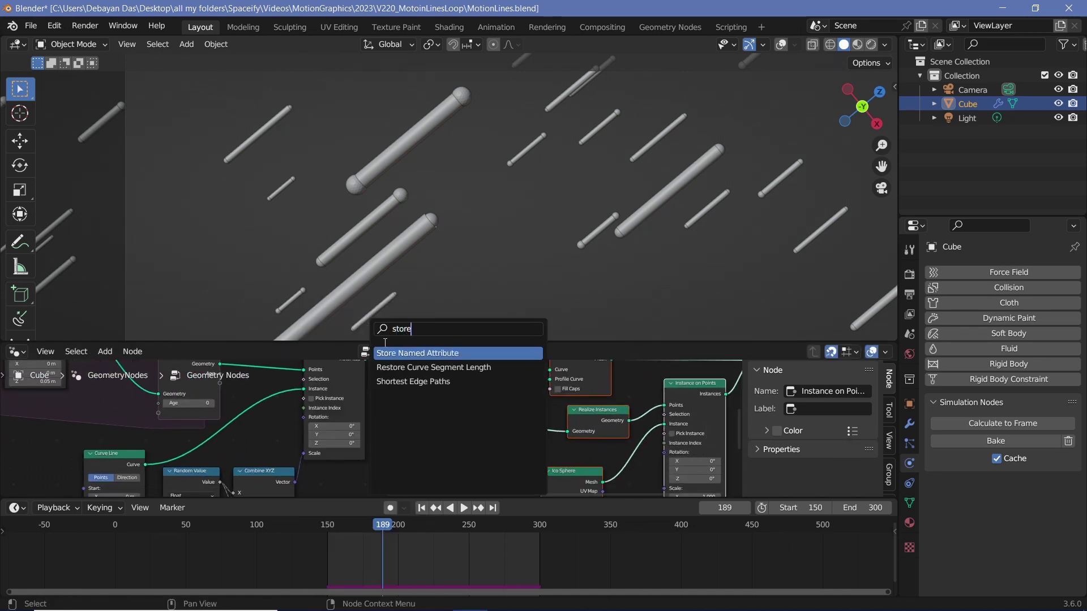
{"action": "key", "text": "Return"}
{"action": "left_click", "coordinate": [405, 419]}
{"action": "scroll", "coordinate": [411, 409], "scroll_direction": "up", "scroll_amount": 1}
{"action": "scroll", "coordinate": [411, 414], "scroll_direction": "up", "scroll_amount": 1}
{"action": "left_click", "coordinate": [419, 411]}
{"action": "left_click", "coordinate": [430, 485]}
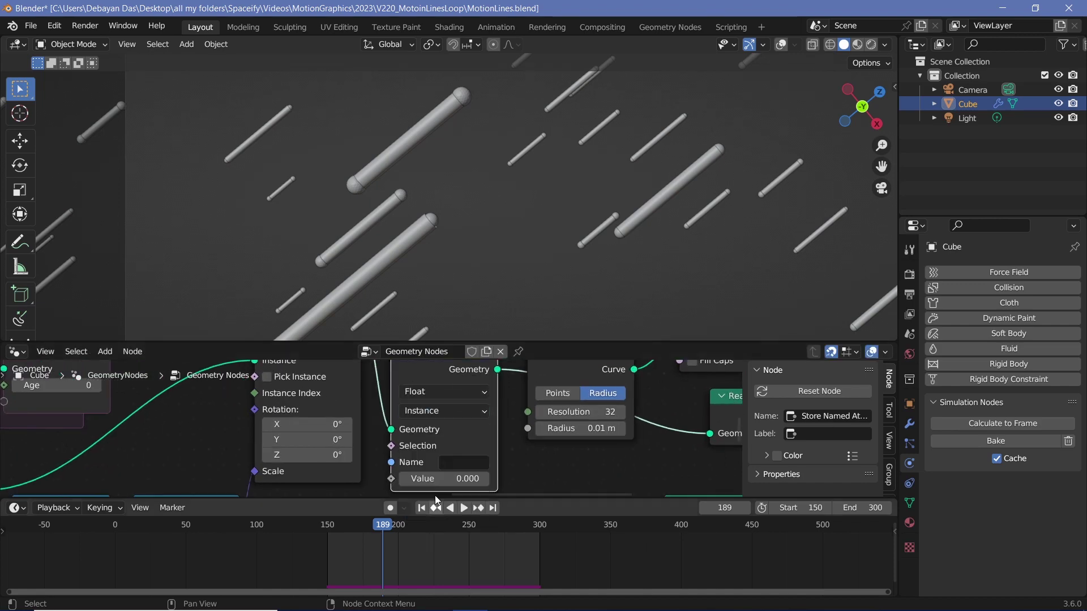
{"action": "left_click", "coordinate": [452, 463]}
{"action": "type", "text": "Radius"}
{"action": "key", "text": "Return"}
{"action": "scroll", "coordinate": [450, 462], "scroll_direction": "down", "scroll_amount": 2}
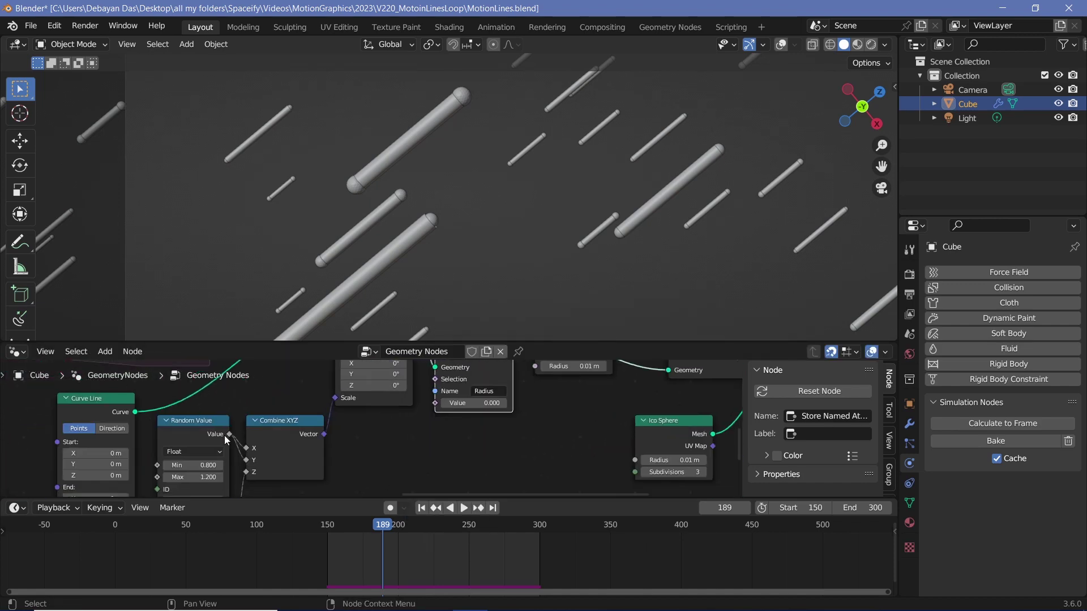
- Start adding a Combine XYZ beside the Random Value, then cancel it
{"action": "left_click", "coordinate": [187, 430]}
{"action": "scroll", "coordinate": [508, 482], "scroll_direction": "up", "scroll_amount": 2}
{"action": "middle_click_drag", "start_coordinate": [508, 483], "coordinate": [505, 425]}
{"action": "key", "text": "shift+a"}
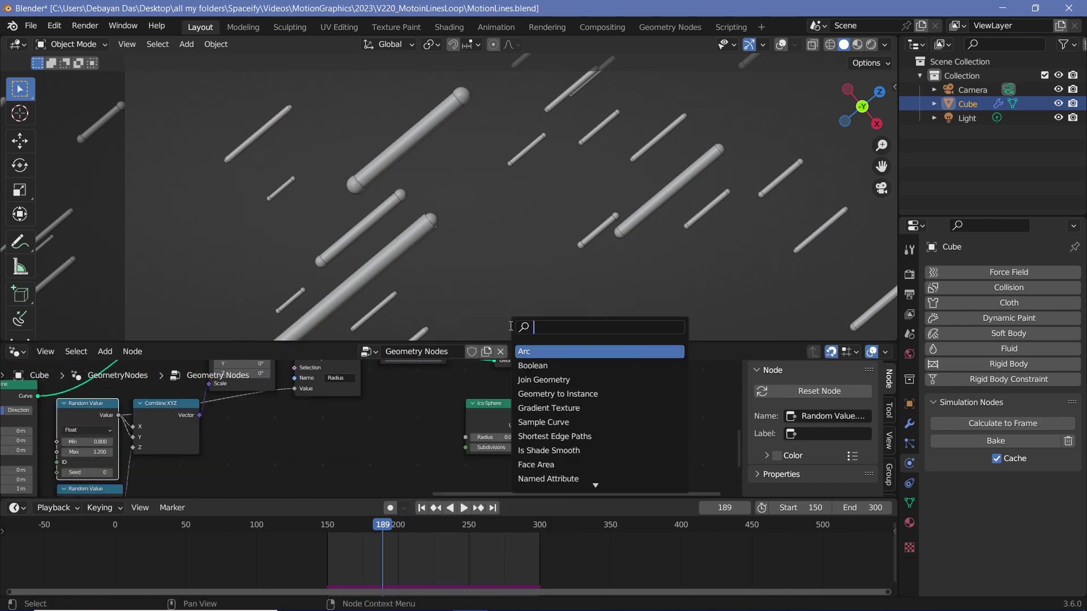
{"action": "type", "text": "comb"}
{"action": "key", "text": "Return"}
{"action": "key", "text": "Escape"}
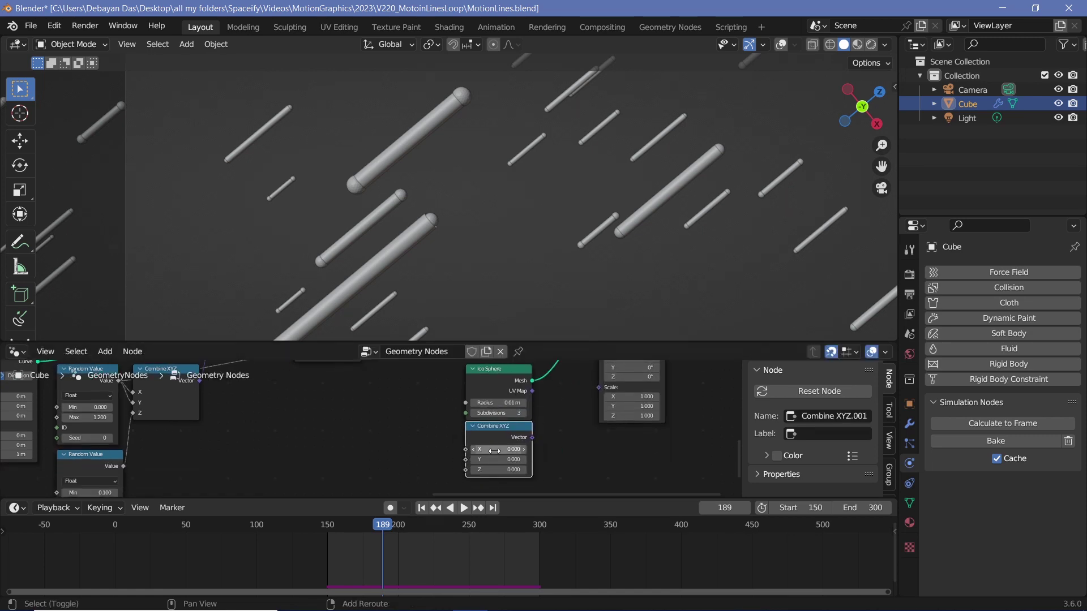
{"action": "scroll", "coordinate": [413, 417], "scroll_direction": "down", "scroll_amount": 2}
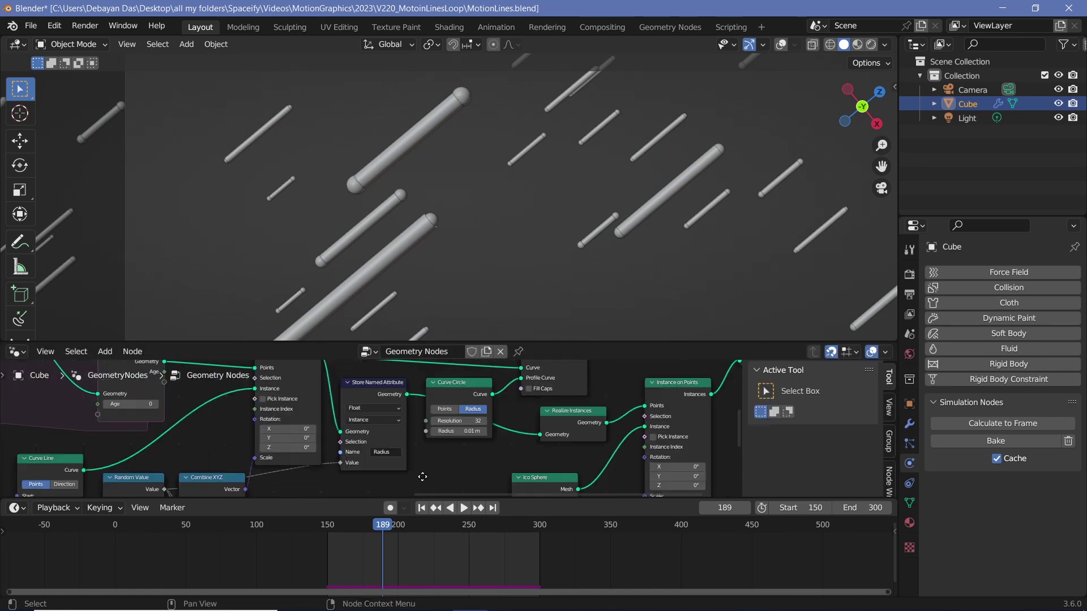
{"action": "left_click", "coordinate": [433, 469]}
{"action": "scroll", "coordinate": [433, 443], "scroll_direction": "up", "scroll_amount": 2}
- Add a Capture Attribute fed by the Random Value, capturing on the Instance domain
{"action": "key", "text": "shift+a"}
{"action": "type", "text": "capture"}
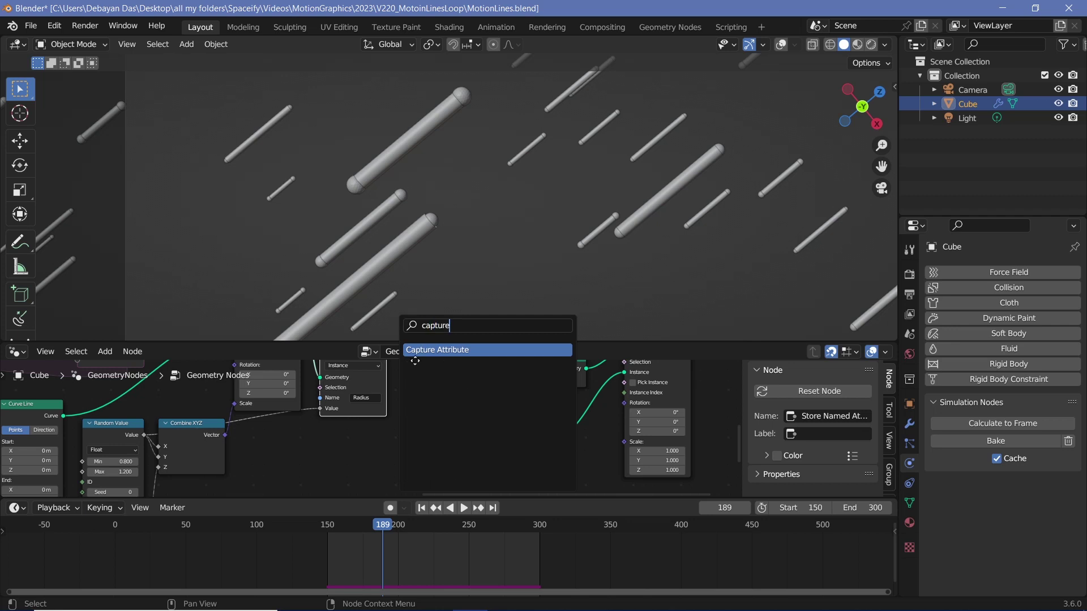
{"action": "key", "text": "Return"}
{"action": "left_click", "coordinate": [378, 401]}
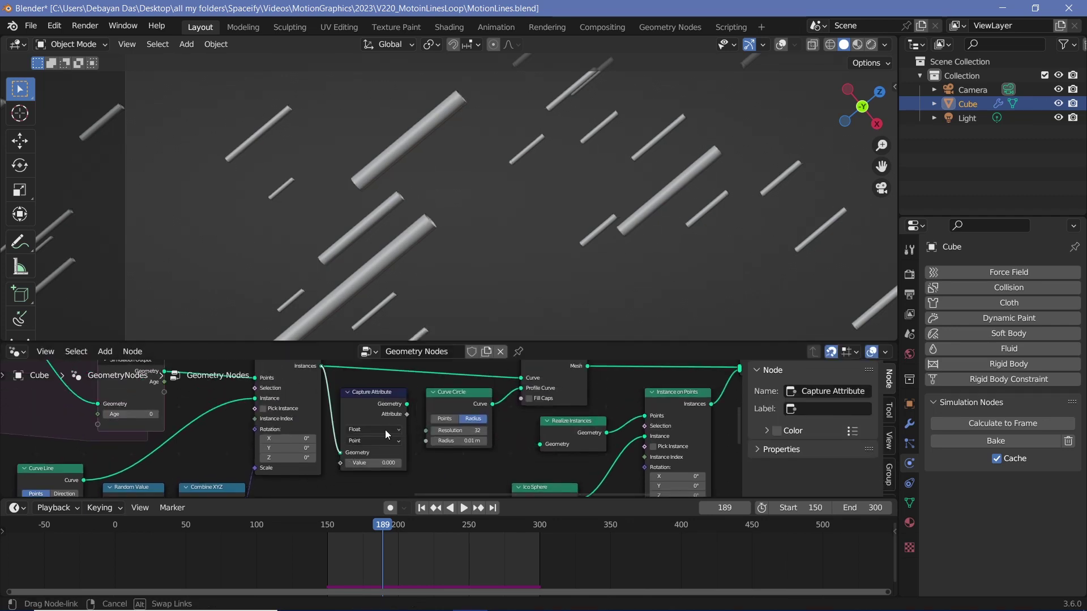
{"action": "middle_click_drag", "start_coordinate": [528, 417], "coordinate": [394, 407]}
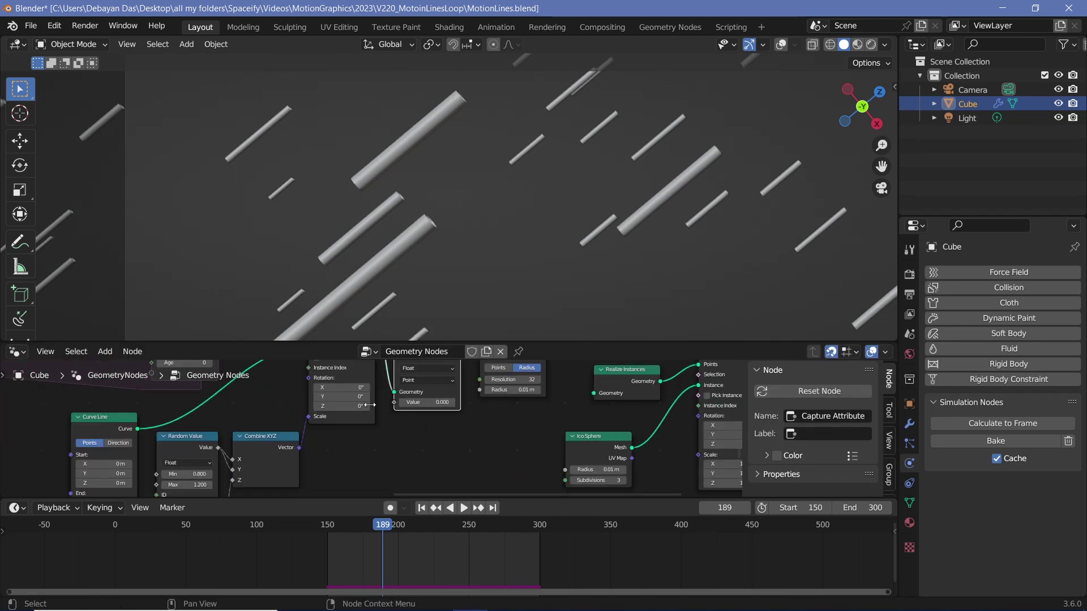
{"action": "left_click_drag", "start_coordinate": [394, 407], "coordinate": [354, 424]}
{"action": "left_click", "coordinate": [354, 423]}
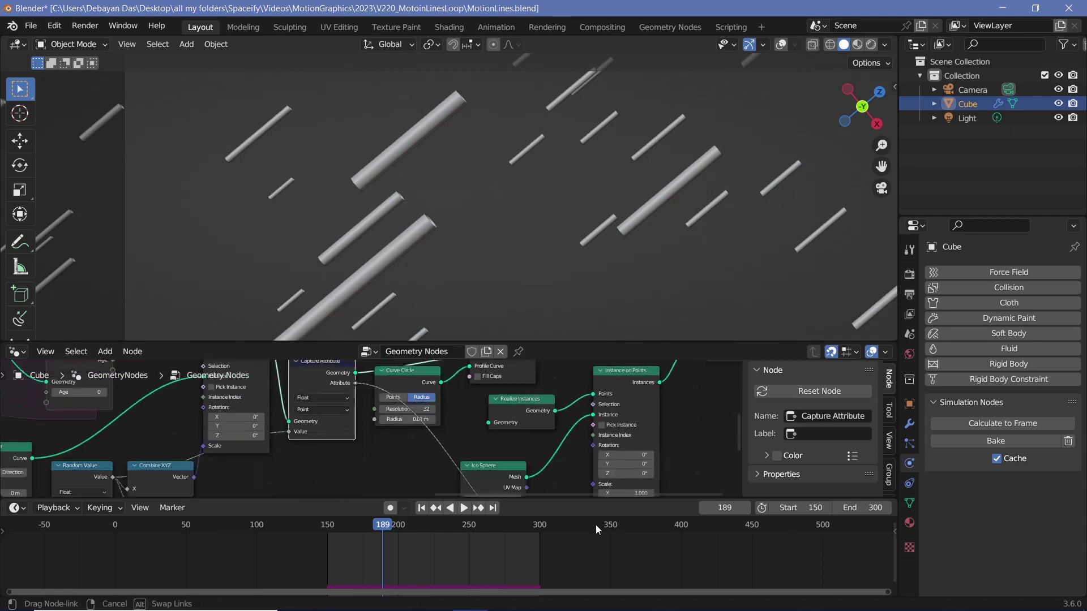
{"action": "scroll", "coordinate": [594, 420], "scroll_direction": "up", "scroll_amount": 3}
{"action": "scroll", "coordinate": [402, 471], "scroll_direction": "down", "scroll_amount": 2}
{"action": "left_click", "coordinate": [361, 453]}
{"action": "left_click", "coordinate": [335, 512]}
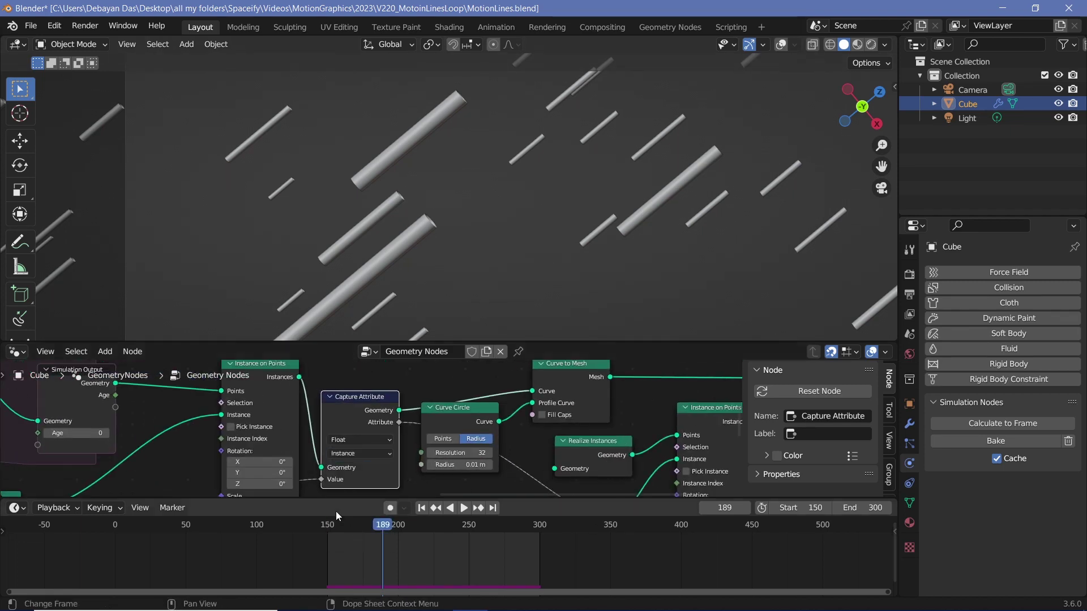
{"action": "scroll", "coordinate": [430, 481], "scroll_direction": "down", "scroll_amount": 2}
- Undo three node changes, back to the stored Radius setup
{"action": "key", "text": "ctrl+z"}
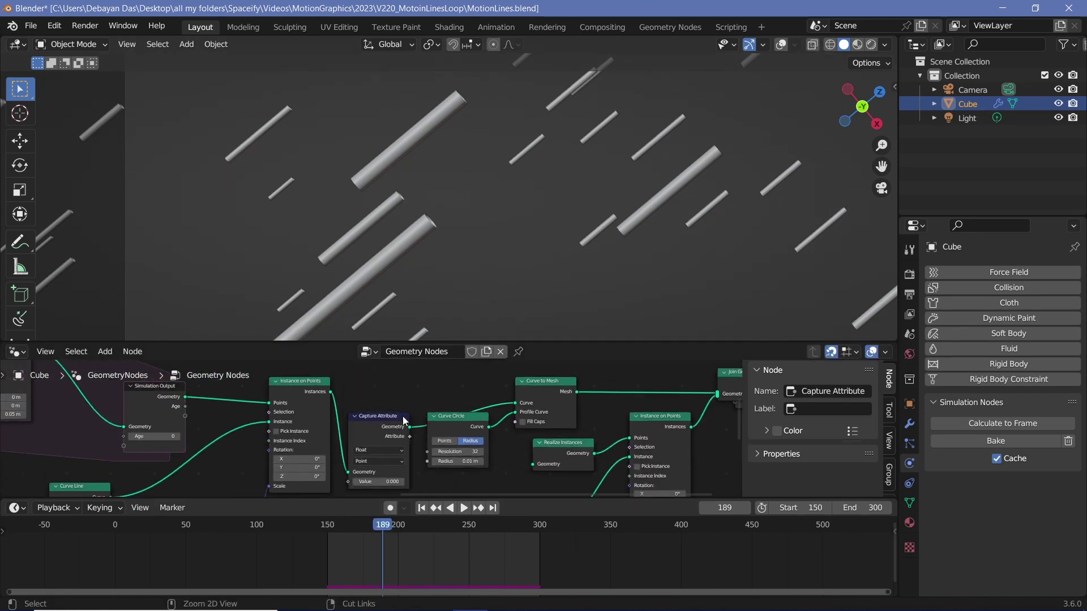
{"action": "key", "text": "ctrl+z"}
{"action": "key", "text": "ctrl+z"}
{"action": "key", "text": "ctrl+z"}
{"action": "key", "text": "ctrl+z"}
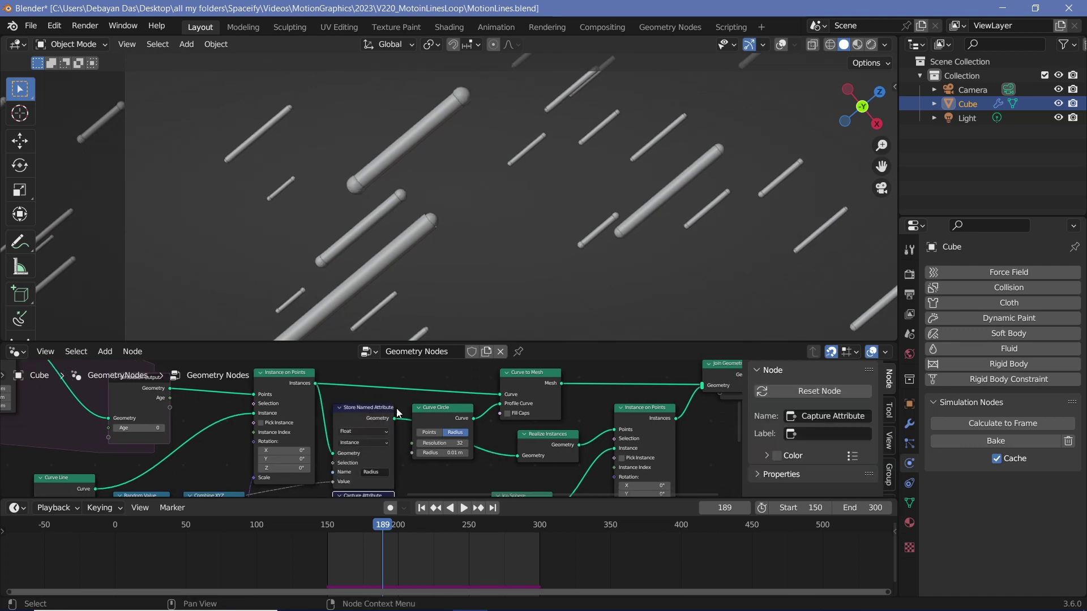
{"action": "key", "text": "ctrl+z"}
{"action": "scroll", "coordinate": [392, 429], "scroll_direction": "up", "scroll_amount": 2}
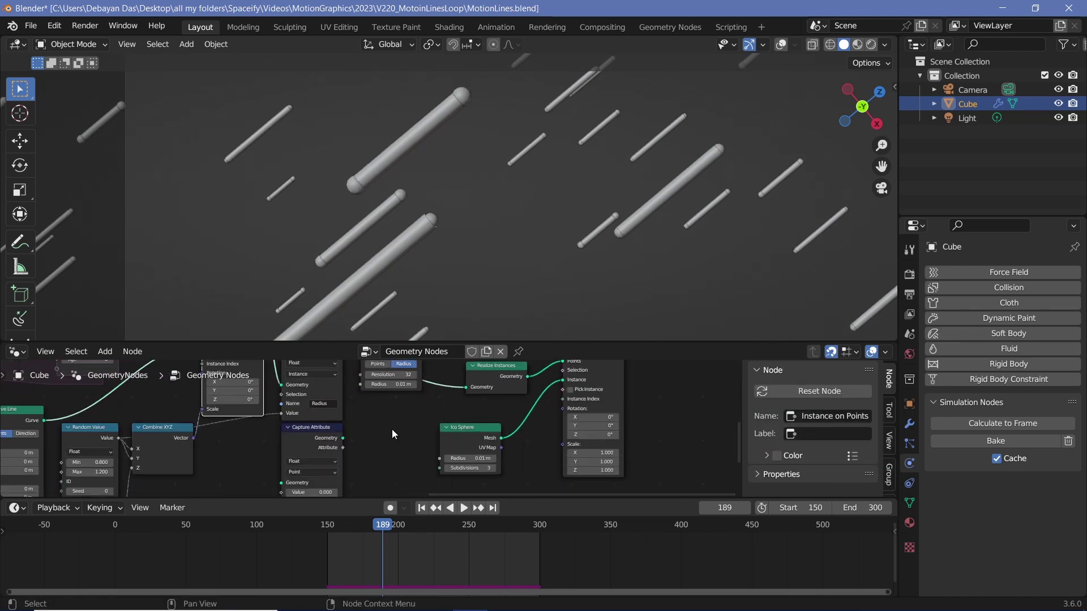
- Add a Named Attribute node reading 'Radius' and link it to the instance Scale
{"action": "key", "text": "shift+a"}
{"action": "type", "text": "named"}
{"action": "key", "text": "Return"}
{"action": "left_click", "coordinate": [431, 474]}
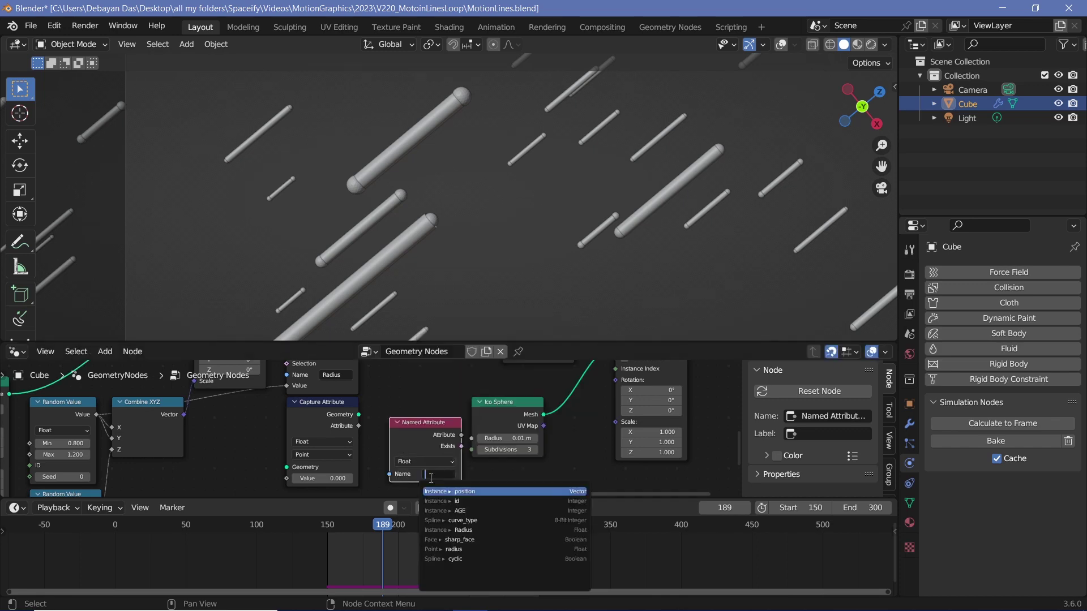
{"action": "type", "text": "Radiu"}
{"action": "left_click", "coordinate": [463, 501]}
{"action": "left_click_drag", "start_coordinate": [462, 434], "coordinate": [615, 422]}
{"action": "left_click_drag", "start_coordinate": [398, 440], "coordinate": [501, 478]}
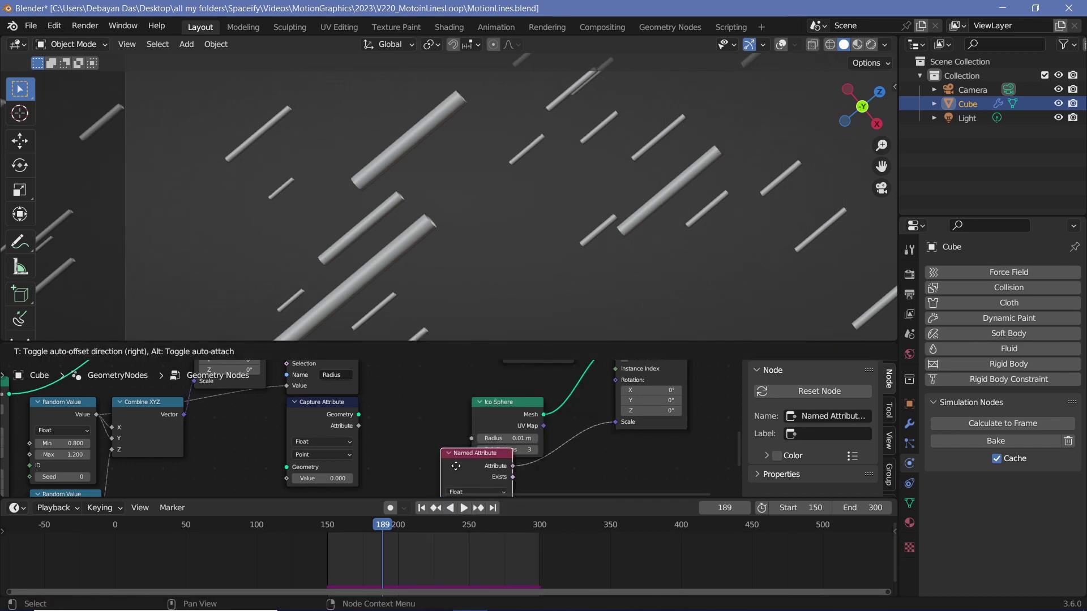
{"action": "scroll", "coordinate": [342, 374], "scroll_direction": "down", "scroll_amount": 3}
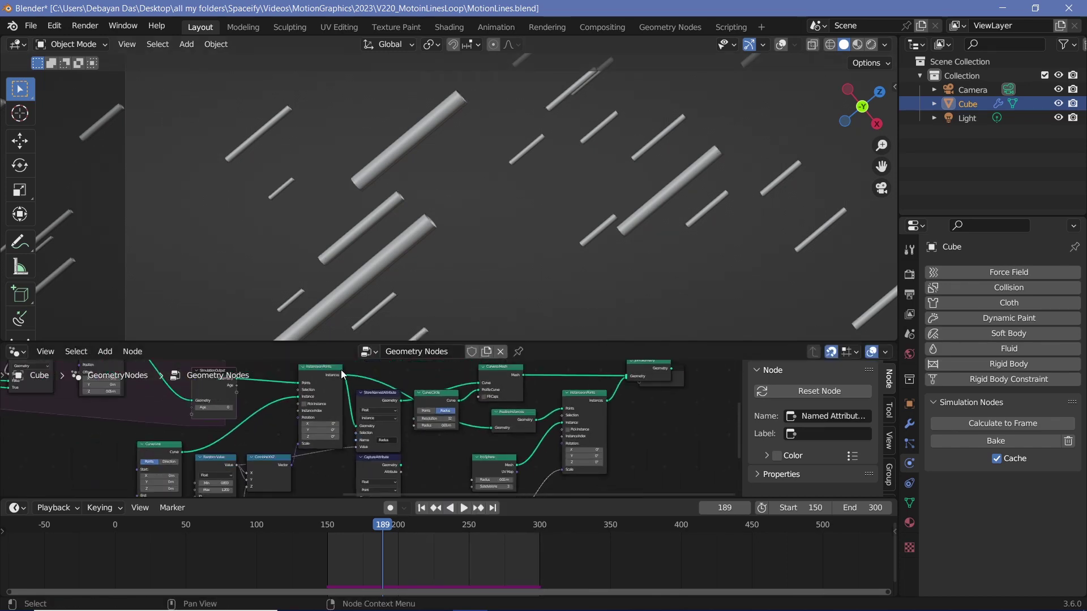
- Capture the random value per instance and route it into Instance on Points Scale
{"action": "left_click_drag", "start_coordinate": [379, 396], "coordinate": [380, 441]}
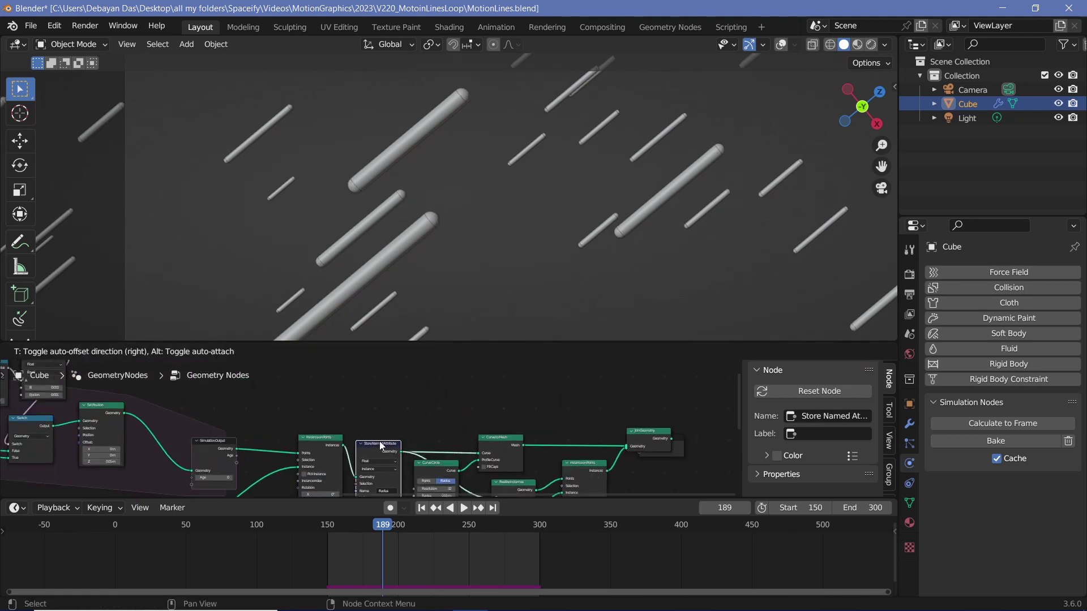
{"action": "left_click", "coordinate": [365, 470]}
{"action": "left_click_drag", "start_coordinate": [352, 376], "coordinate": [367, 487]}
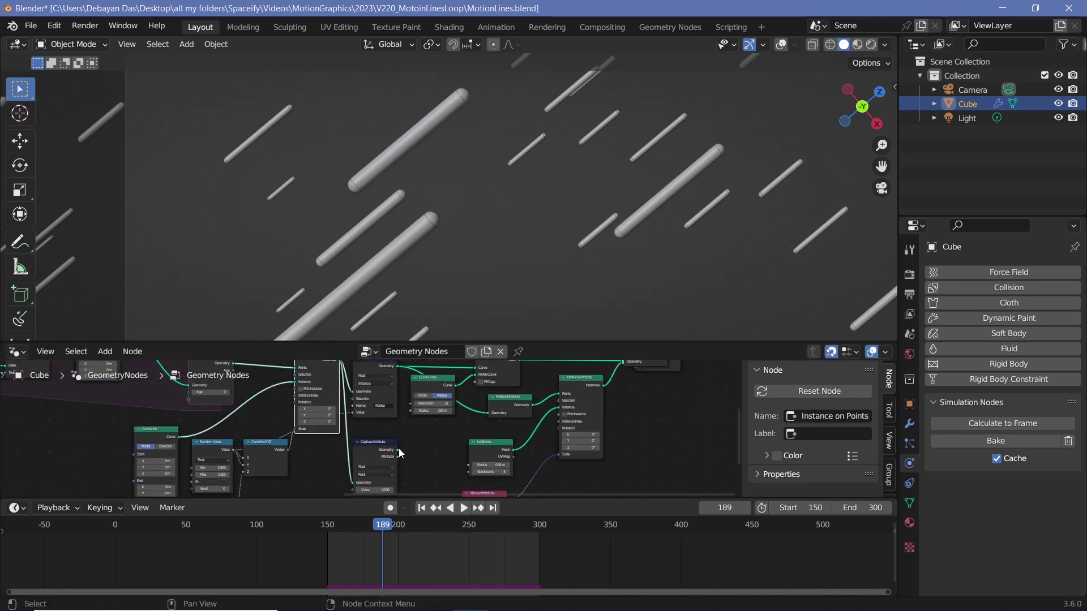
{"action": "left_click_drag", "start_coordinate": [405, 442], "coordinate": [500, 411]}
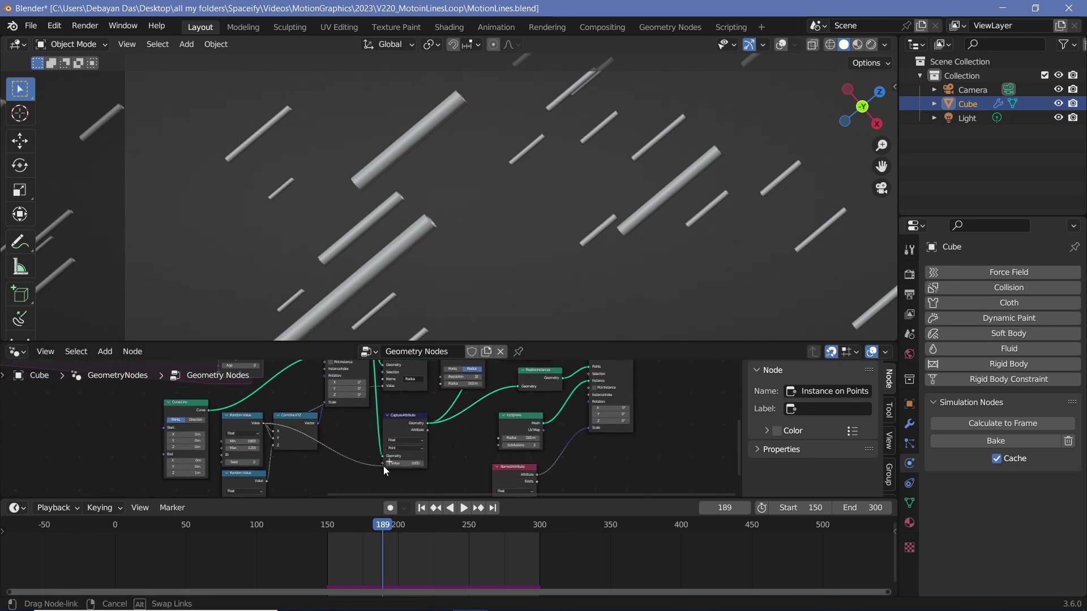
{"action": "left_click_drag", "start_coordinate": [383, 467], "coordinate": [382, 464]}
{"action": "left_click_drag", "start_coordinate": [427, 429], "coordinate": [589, 428]}
{"action": "scroll", "coordinate": [420, 447], "scroll_direction": "up", "scroll_amount": 2}
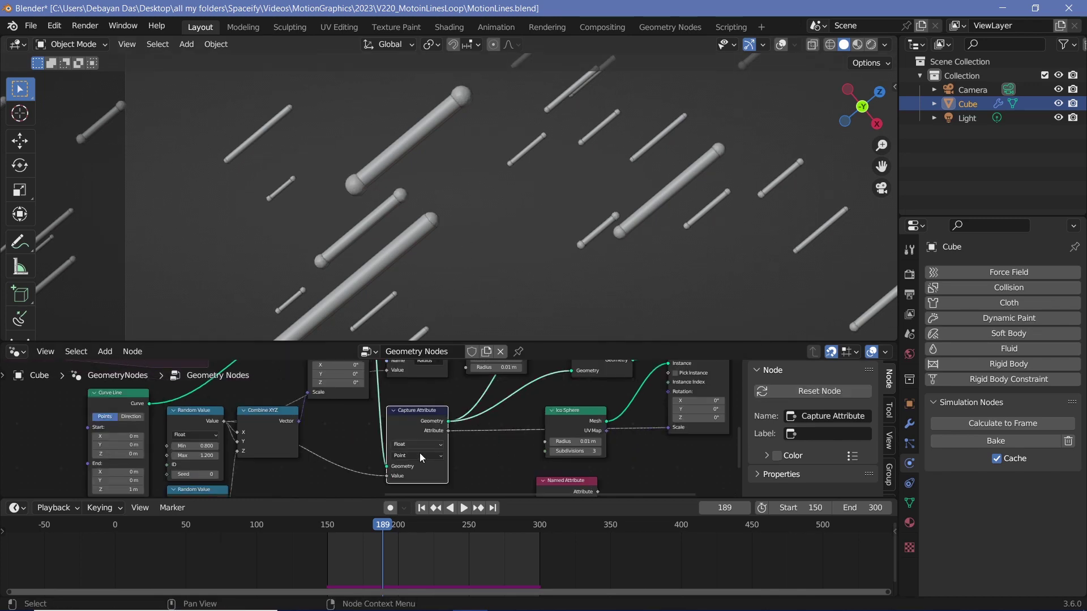
{"action": "left_click", "coordinate": [419, 456]}
{"action": "left_click", "coordinate": [420, 512]}
{"action": "scroll", "coordinate": [436, 399], "scroll_direction": "down", "scroll_amount": 3}
{"action": "middle_click_drag", "start_coordinate": [459, 457], "coordinate": [362, 430]}
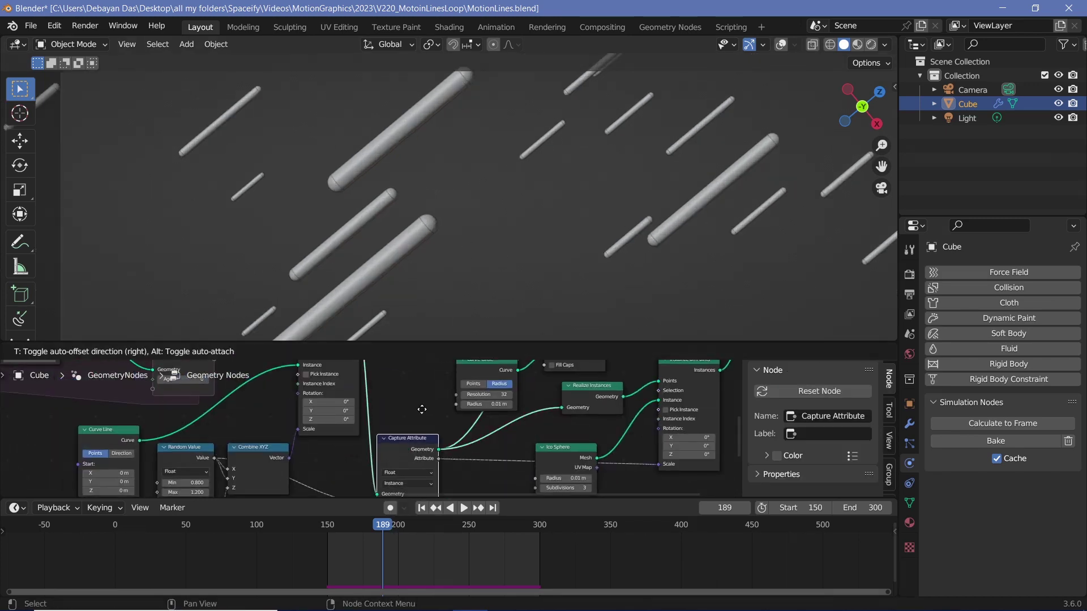
{"action": "scroll", "coordinate": [335, 389], "scroll_direction": "up", "scroll_amount": 2}
- Add a Merge by Distance node at 0.001 m just before the Group Output
{"action": "key", "text": "shift+a"}
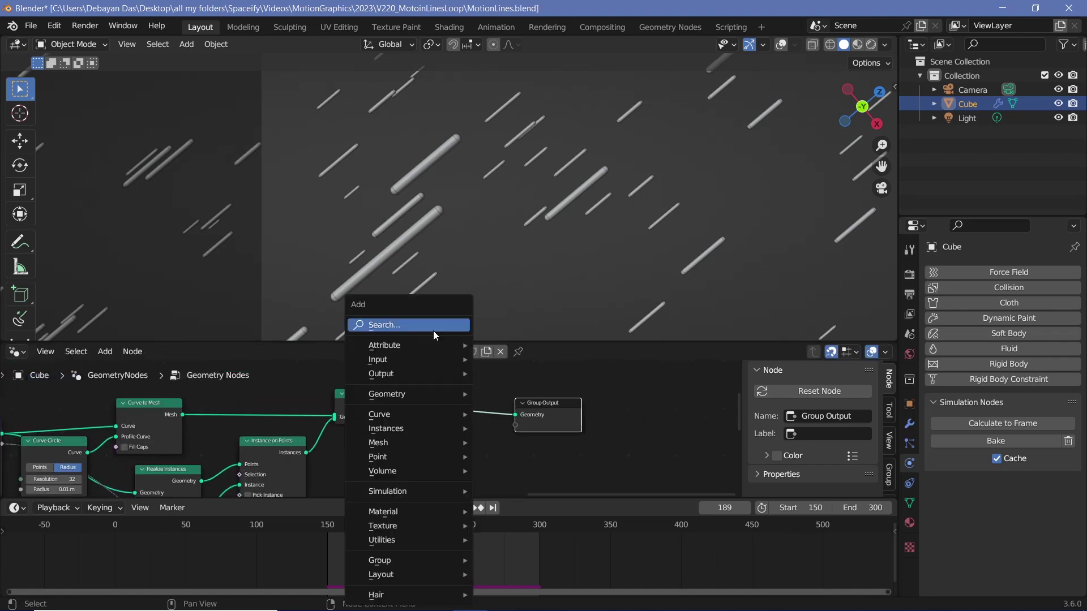
{"action": "left_click", "coordinate": [433, 330]}
{"action": "type", "text": "merge b"}
{"action": "key", "text": "Return"}
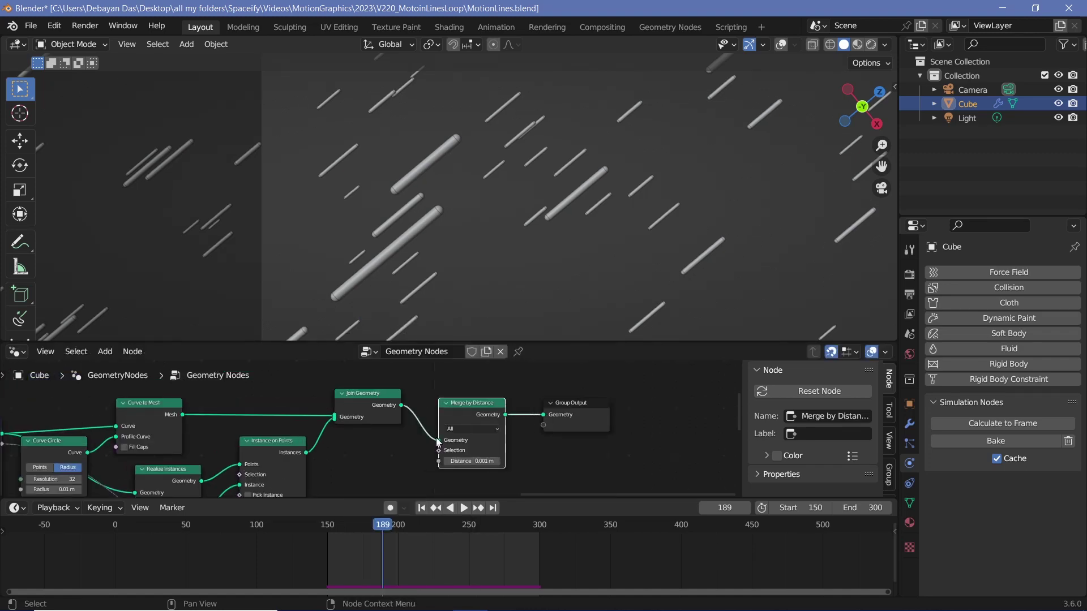
{"action": "scroll", "coordinate": [440, 238], "scroll_direction": "up", "scroll_amount": 5}
{"action": "scroll", "coordinate": [500, 467], "scroll_direction": "up", "scroll_amount": 2}
{"action": "scroll", "coordinate": [465, 456], "scroll_direction": "up", "scroll_amount": 2}
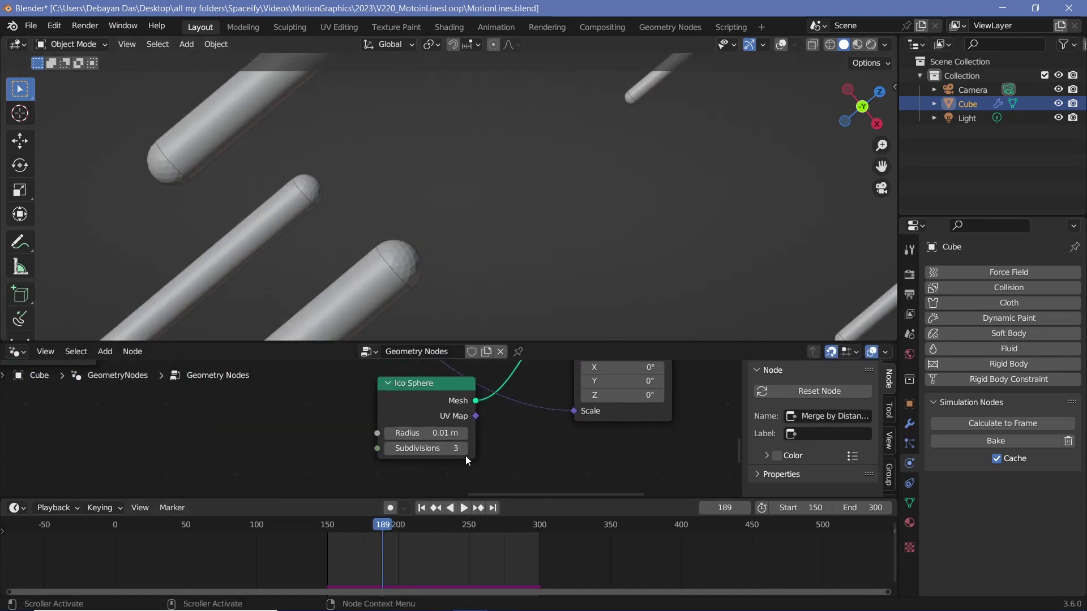
{"action": "scroll", "coordinate": [537, 442], "scroll_direction": "down", "scroll_amount": 3}
{"action": "middle_click_drag", "start_coordinate": [537, 441], "coordinate": [392, 452]}
{"action": "scroll", "coordinate": [392, 452], "scroll_direction": "up", "scroll_amount": 2}
- Insert Set Shade Smooth before the Group Output, then view through the camera
{"action": "left_click", "coordinate": [468, 428]}
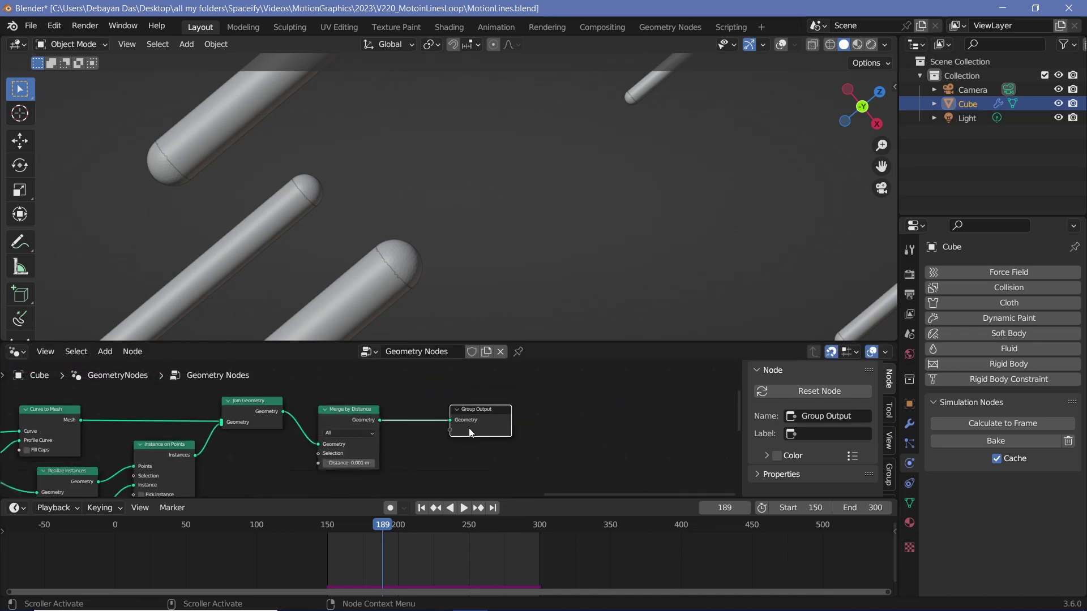
{"action": "key", "text": "shift+a"}
{"action": "left_click", "coordinate": [453, 362]}
{"action": "type", "text": "set sha"}
{"action": "key", "text": "Return"}
{"action": "left_click", "coordinate": [472, 413]}
{"action": "key", "text": "KP_0"}
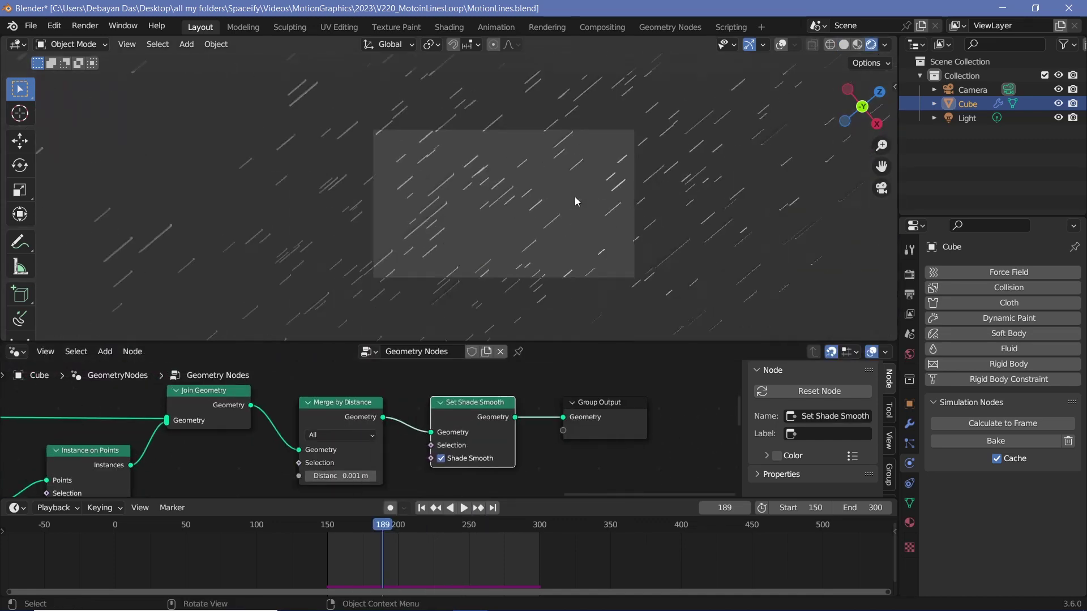
{"action": "left_click", "coordinate": [972, 89]}
- Set the camera's Viewport Display passepartout to 1.000 and centre the camera frame
{"action": "left_click", "coordinate": [946, 523]}
{"action": "scroll", "coordinate": [946, 524], "scroll_direction": "down", "scroll_amount": 3}
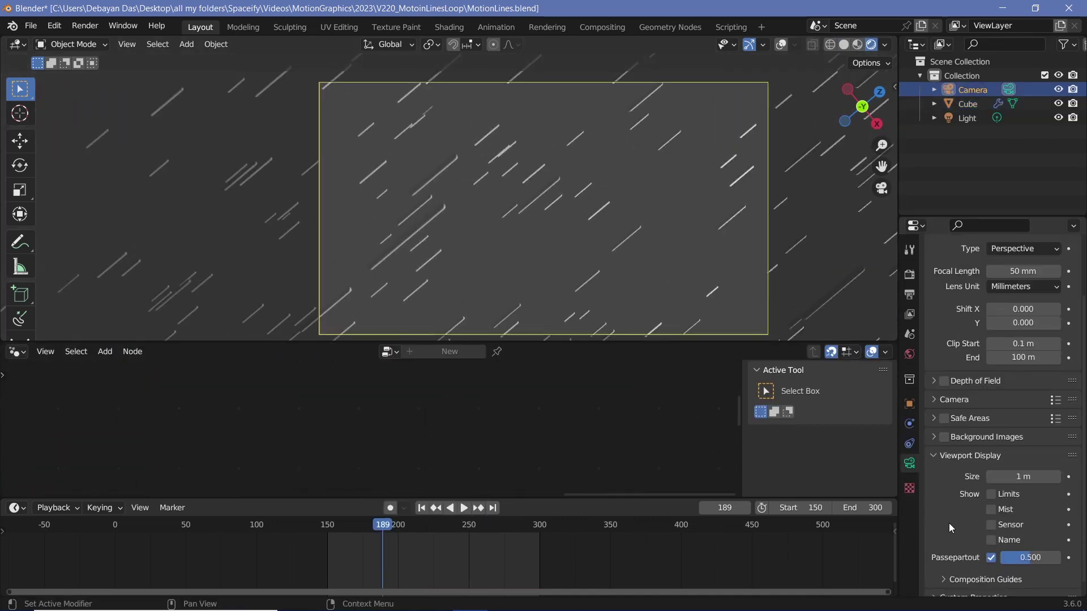
{"action": "left_click_drag", "start_coordinate": [1018, 558], "coordinate": [1058, 557]}
{"action": "middle_click_drag", "start_coordinate": [640, 279], "coordinate": [535, 241], "text": "shift"}
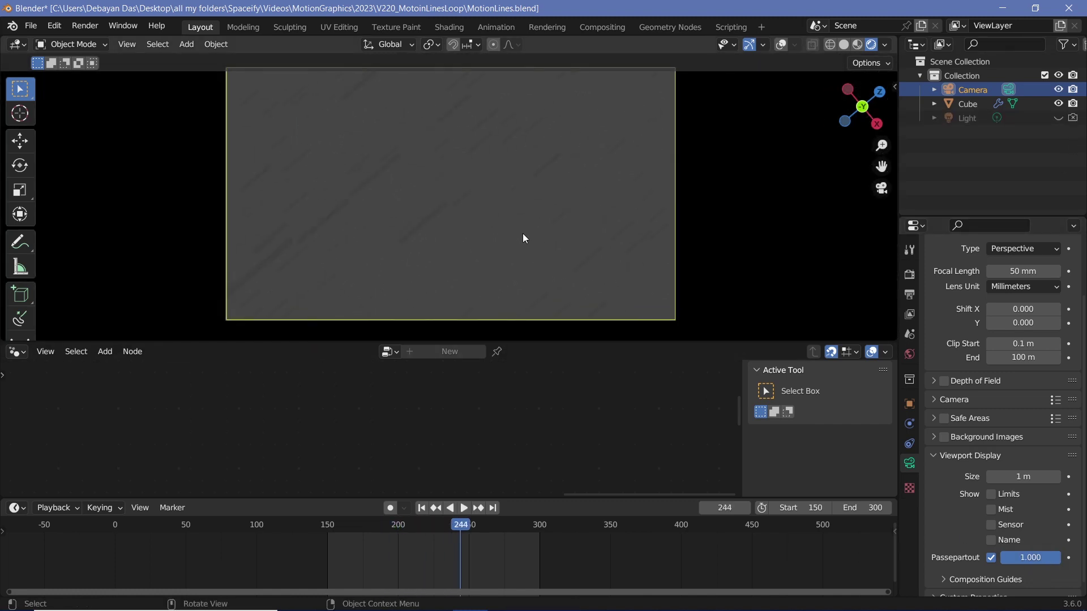
- Reselect the Cube and bring the end of its node tree into view
{"action": "left_click", "coordinate": [440, 209]}
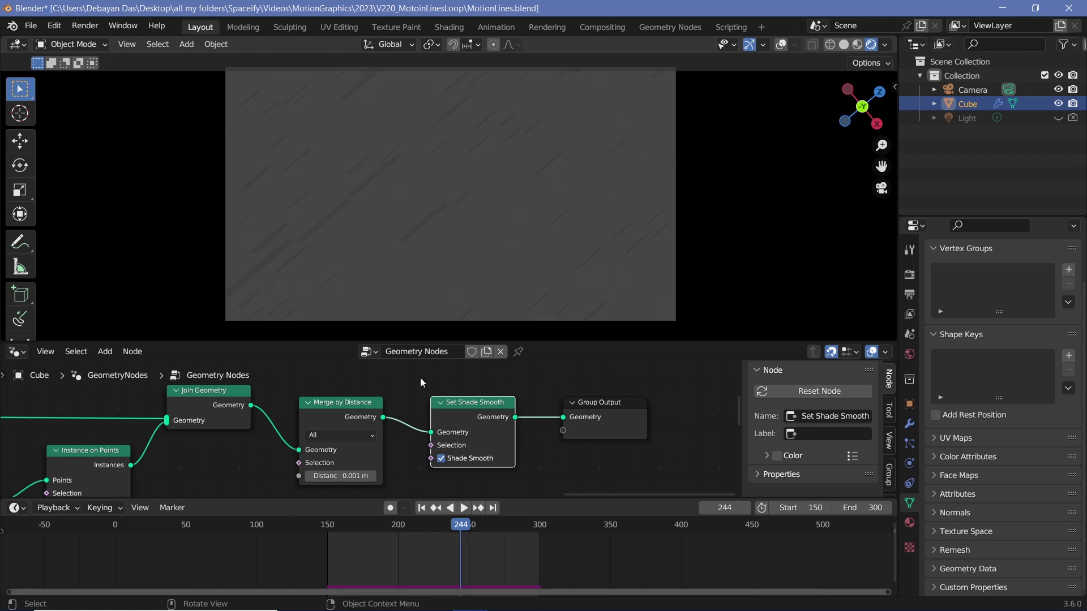
{"action": "middle_click_drag", "start_coordinate": [420, 378], "coordinate": [560, 420]}
{"action": "scroll", "coordinate": [282, 477], "scroll_direction": "down", "scroll_amount": 3}
{"action": "scroll", "coordinate": [282, 478], "scroll_direction": "up", "scroll_amount": 1}
{"action": "middle_click_drag", "start_coordinate": [282, 478], "coordinate": [365, 458]}
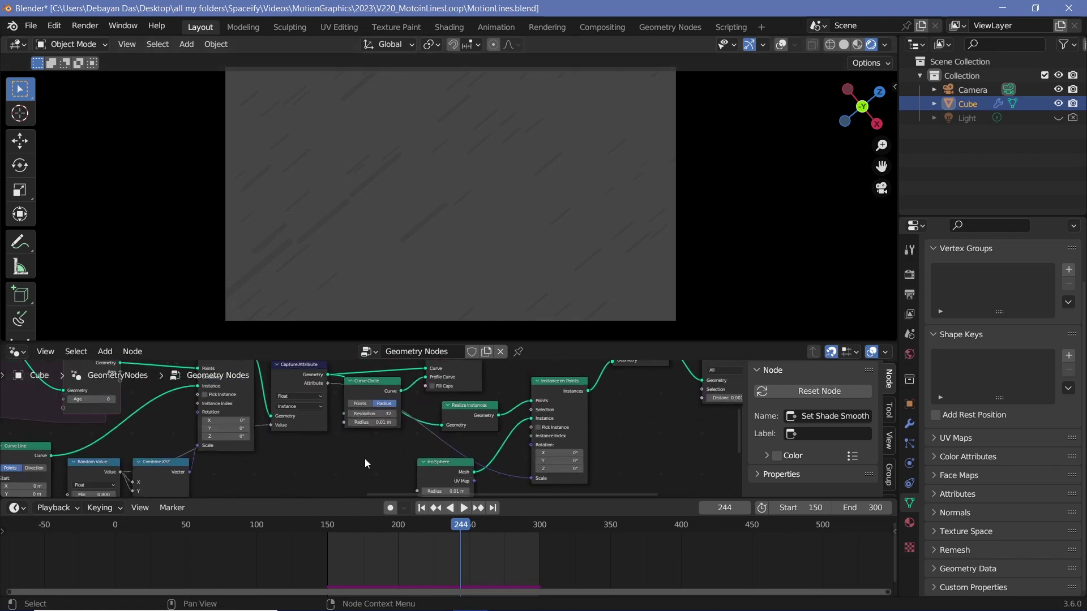
- Add a Set Material node before the output and assign the existing Material
{"action": "left_click", "coordinate": [651, 454]}
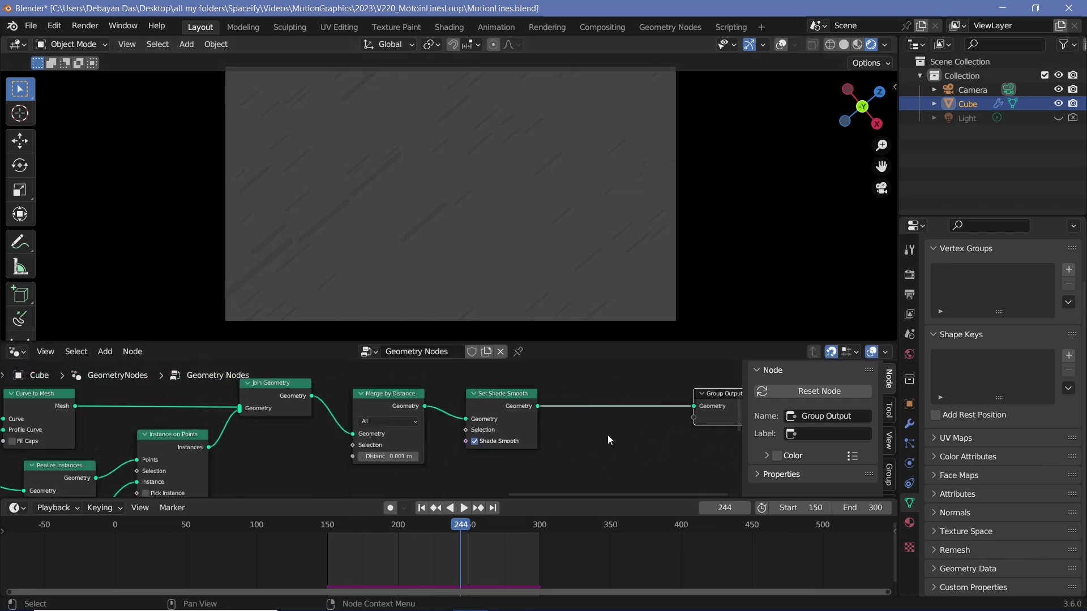
{"action": "scroll", "coordinate": [607, 434], "scroll_direction": "up", "scroll_amount": 3}
{"action": "key", "text": "shift+a"}
{"action": "type", "text": "set mat"}
{"action": "key", "text": "Return"}
{"action": "left_click", "coordinate": [610, 436]}
{"action": "scroll", "coordinate": [610, 436], "scroll_direction": "down", "scroll_amount": 2}
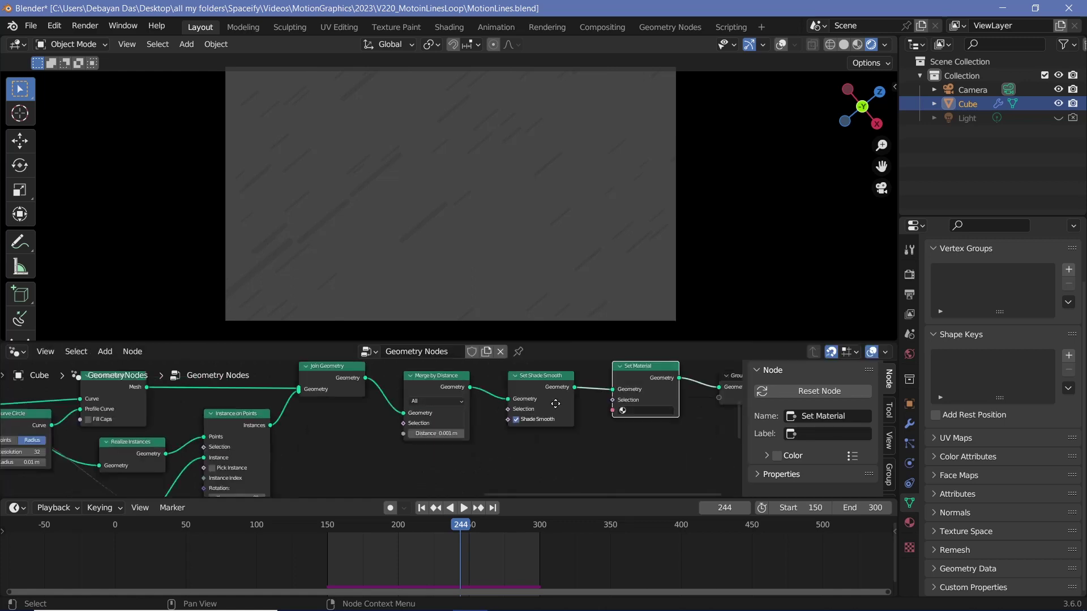
{"action": "scroll", "coordinate": [447, 480], "scroll_direction": "down", "scroll_amount": 1}
{"action": "middle_click_drag", "start_coordinate": [447, 474], "coordinate": [399, 417]}
{"action": "left_click", "coordinate": [487, 402]}
{"action": "middle_click_drag", "start_coordinate": [487, 403], "coordinate": [390, 435]}
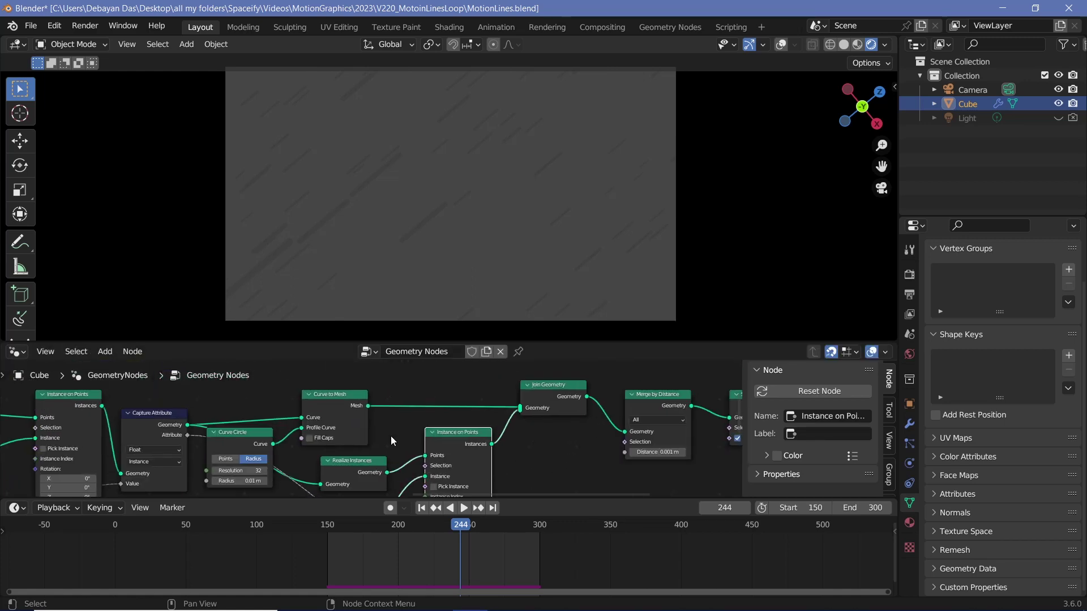
{"action": "middle_click_drag", "start_coordinate": [603, 434], "coordinate": [237, 435]}
{"action": "left_click", "coordinate": [629, 419]}
{"action": "left_click", "coordinate": [628, 439]}
- In the Shader Editor, link an Object Info node's Random into the base colour
{"action": "left_click", "coordinate": [17, 351]}
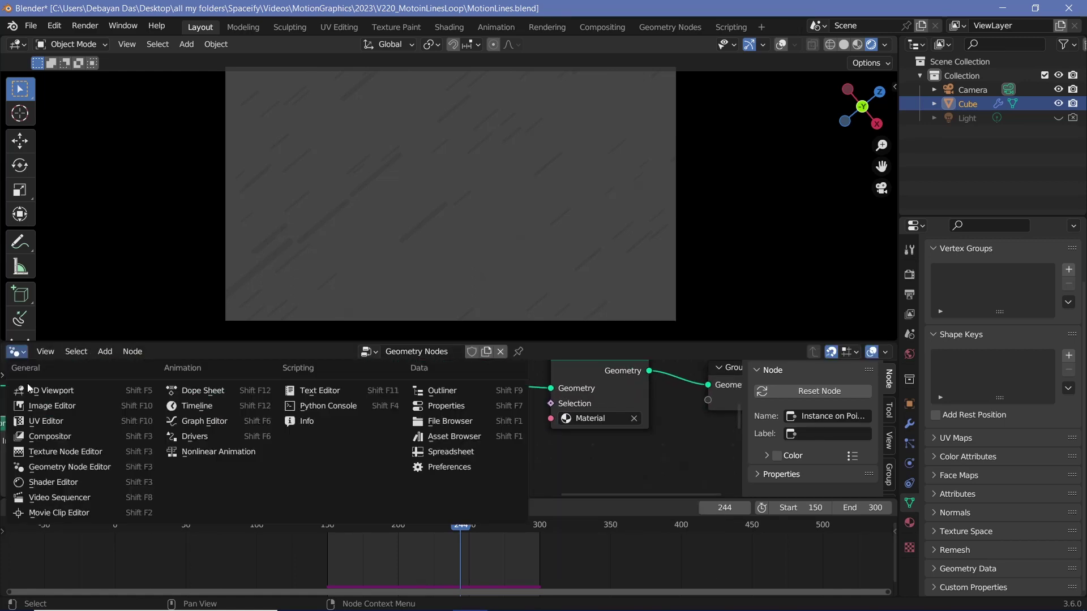
{"action": "left_click", "coordinate": [50, 482]}
{"action": "key", "text": "Home"}
{"action": "scroll", "coordinate": [289, 442], "scroll_direction": "up", "scroll_amount": 4}
{"action": "key", "text": "shift+a"}
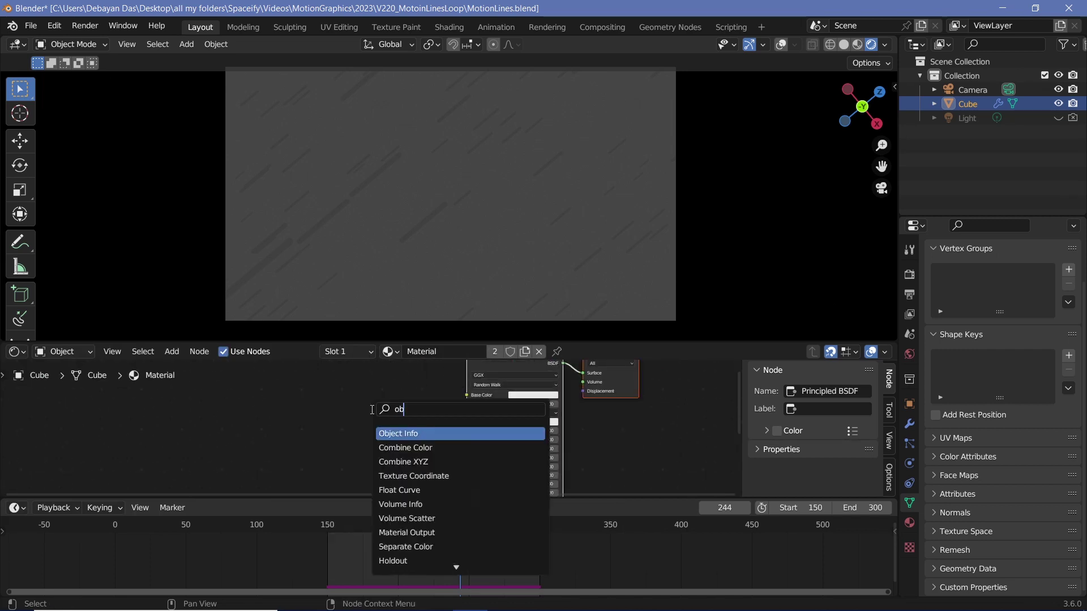
{"action": "type", "text": "object in"}
{"action": "key", "text": "Return"}
{"action": "left_click", "coordinate": [380, 440]}
{"action": "left_click_drag", "start_coordinate": [388, 445], "coordinate": [513, 431]}
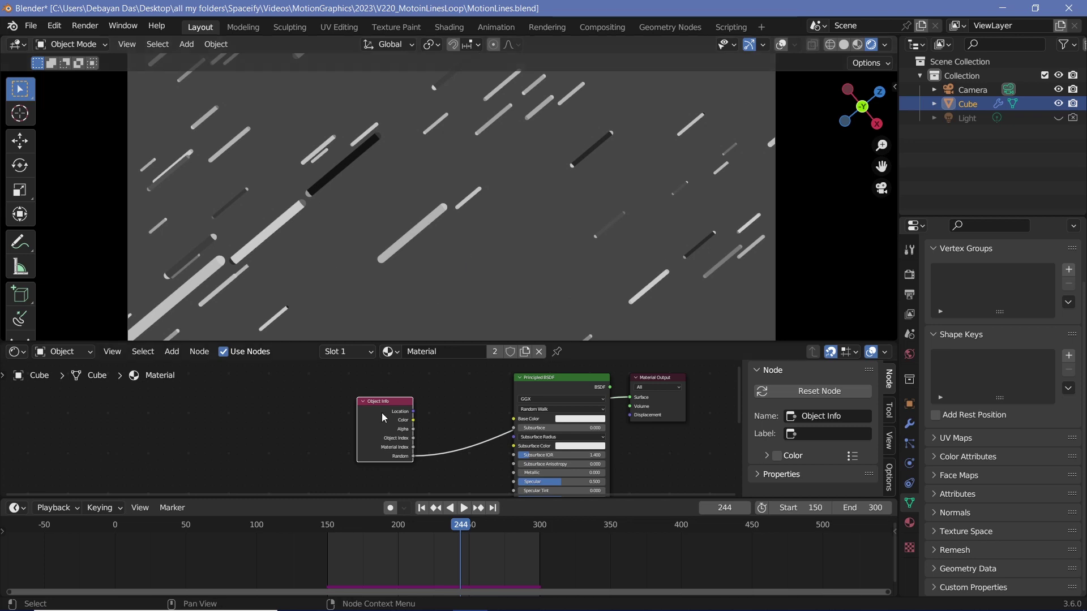
- Preview the animation near frame 299, then delete the Object Info node
{"action": "key", "text": "space"}
{"action": "key", "text": "space"}
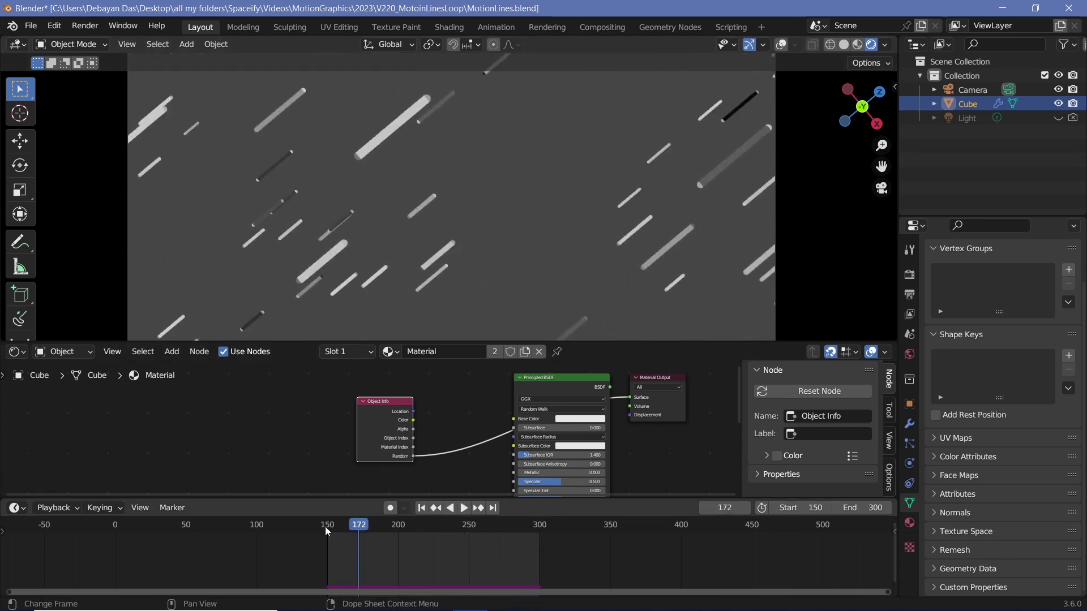
{"action": "left_click_drag", "start_coordinate": [326, 531], "coordinate": [539, 530]}
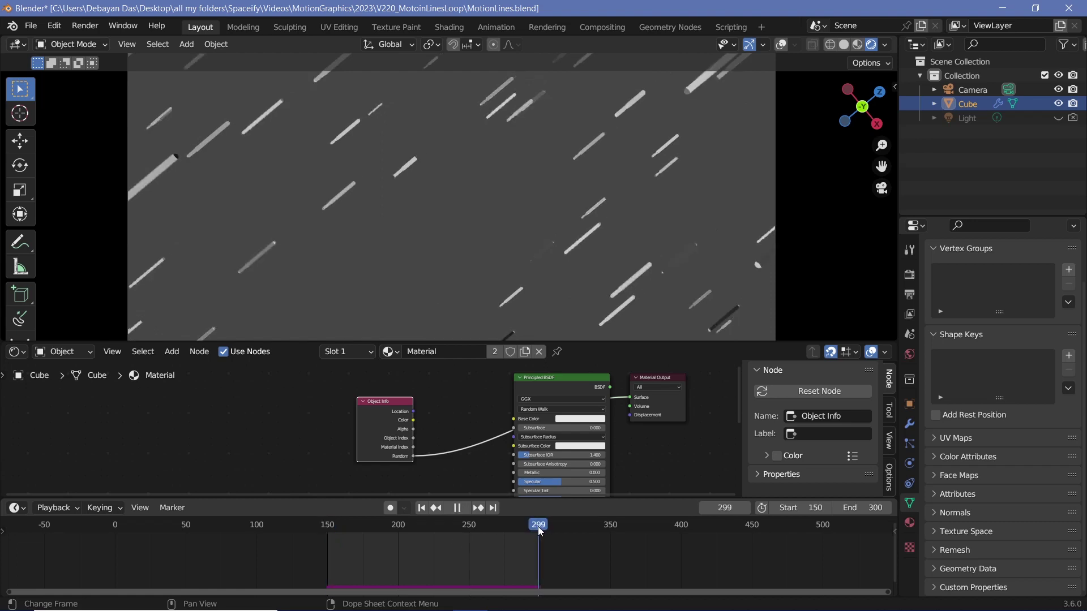
{"action": "key", "text": "x"}
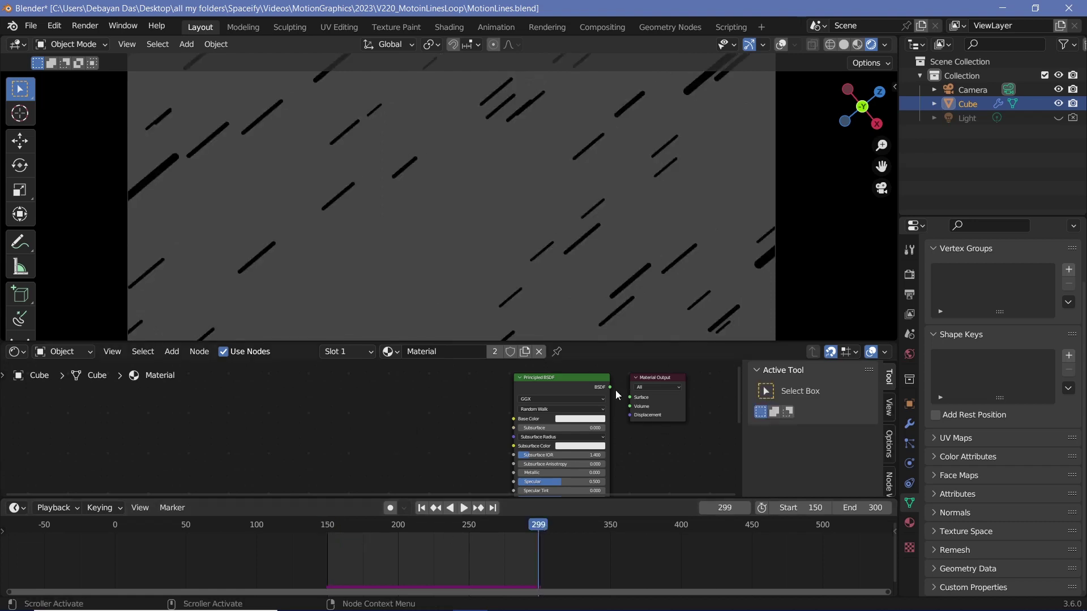
{"action": "left_click", "coordinate": [17, 352]}
{"action": "left_click", "coordinate": [40, 467]}
- Add a Gradient Texture feeding a Color Ramp in the shader graph
{"action": "mouse_move", "coordinate": [466, 408]}
{"action": "middle_mouse_down"}
{"action": "mouse_move", "coordinate": [422, 418]}
{"action": "mouse_move", "coordinate": [575, 405]}
{"action": "middle_mouse_up"}
{"action": "key", "text": "shift+a"}
{"action": "type", "text": "gradien"}
{"action": "key", "text": "Return"}
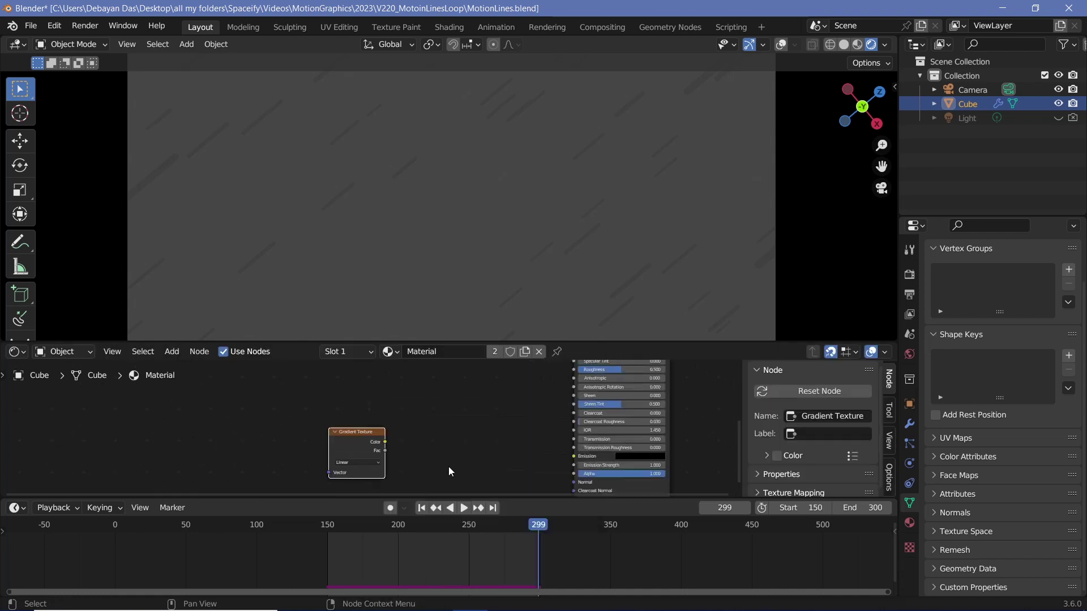
{"action": "scroll", "coordinate": [448, 466], "scroll_direction": "up", "scroll_amount": 2}
{"action": "left_click_drag", "start_coordinate": [419, 425], "coordinate": [481, 436]}
{"action": "type", "text": "colo"}
{"action": "key", "text": "Return"}
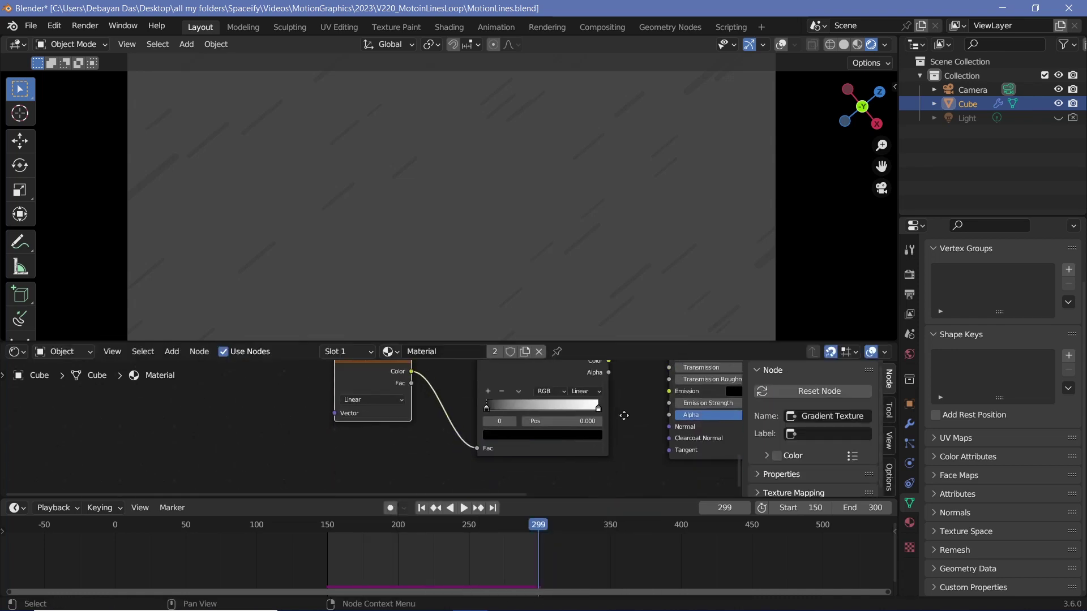
{"action": "left_click", "coordinate": [624, 416]}
- Set the gradient's Mapping to Rotation Y 40° and Location X -2.4 m
{"action": "scroll", "coordinate": [440, 432], "scroll_direction": "down", "scroll_amount": 2}
{"action": "middle_click_drag", "start_coordinate": [707, 452], "coordinate": [509, 452]}
{"action": "scroll", "coordinate": [578, 474], "scroll_direction": "up", "scroll_amount": 2}
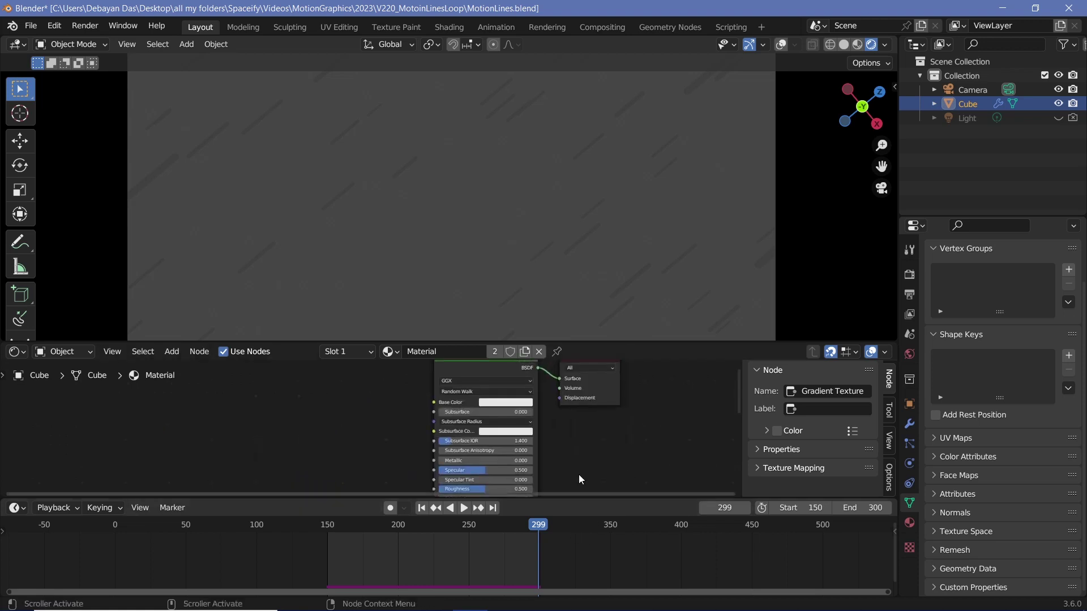
{"action": "middle_click_drag", "start_coordinate": [579, 480], "coordinate": [676, 462]}
{"action": "middle_click_drag", "start_coordinate": [253, 439], "coordinate": [435, 439]}
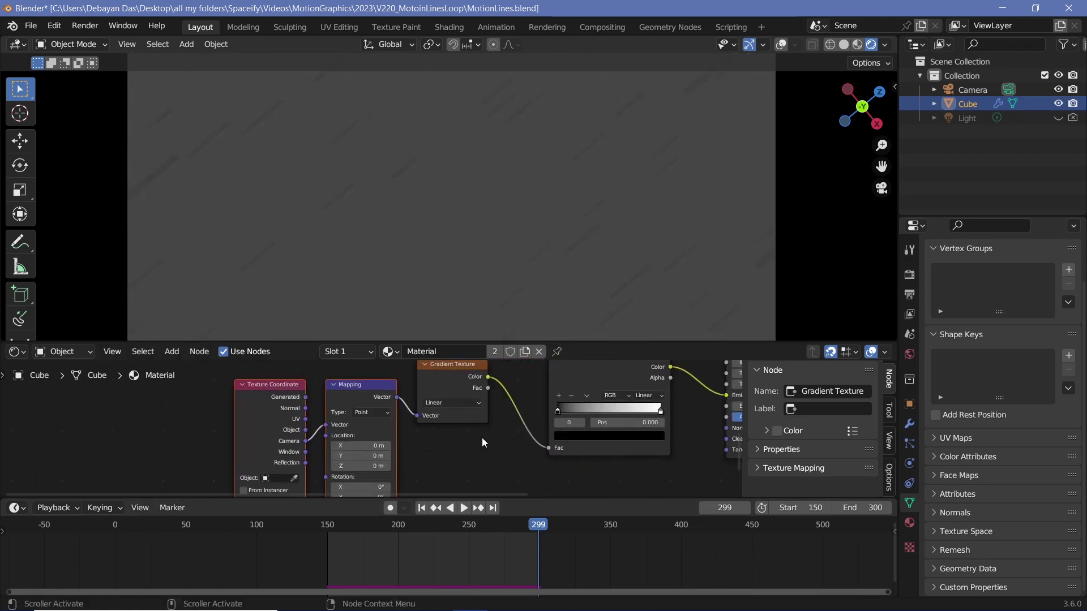
{"action": "middle_click_drag", "start_coordinate": [267, 388], "coordinate": [314, 395]}
{"action": "left_click", "coordinate": [314, 395]}
{"action": "scroll", "coordinate": [390, 463], "scroll_direction": "up", "scroll_amount": 2}
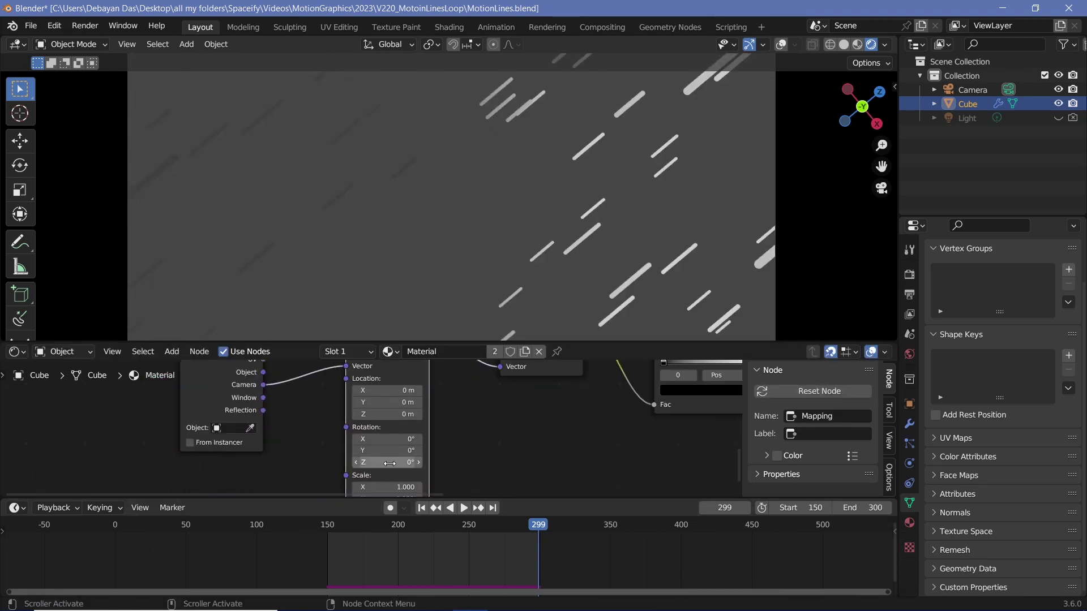
{"action": "left_click_drag", "start_coordinate": [387, 451], "coordinate": [397, 452]}
{"action": "double_click", "coordinate": [397, 451]}
{"action": "type", "text": "40"}
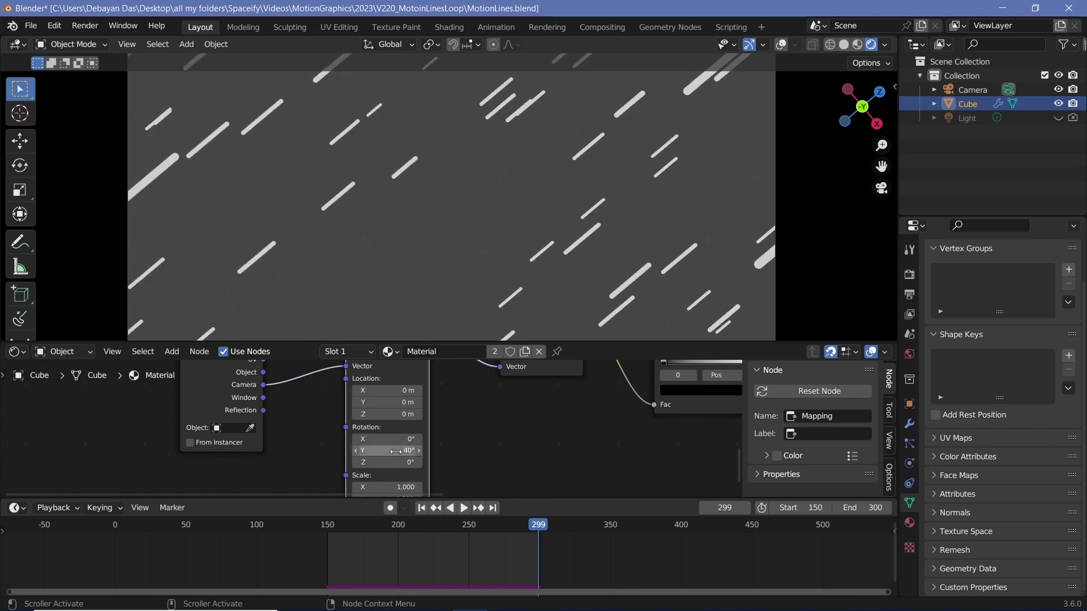
{"action": "left_click_drag", "start_coordinate": [387, 390], "coordinate": [362, 390]}
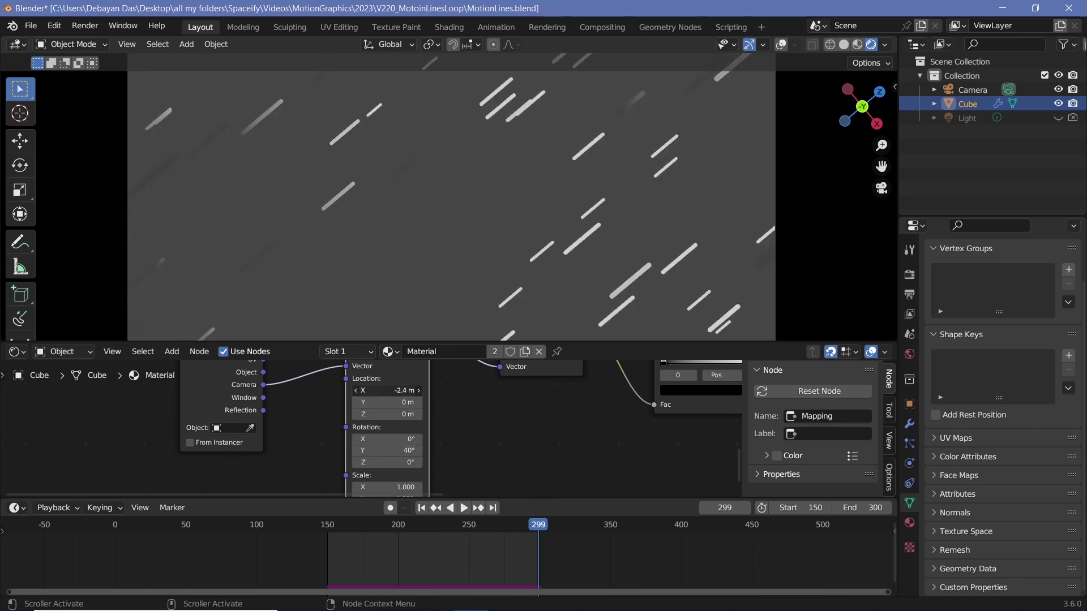
- Make the Color Ramp's left stop cyan and right stop magenta
{"action": "middle_click_drag", "start_coordinate": [461, 409], "coordinate": [122, 474]}
{"action": "left_click", "coordinate": [413, 456]}
{"action": "left_click", "coordinate": [452, 289]}
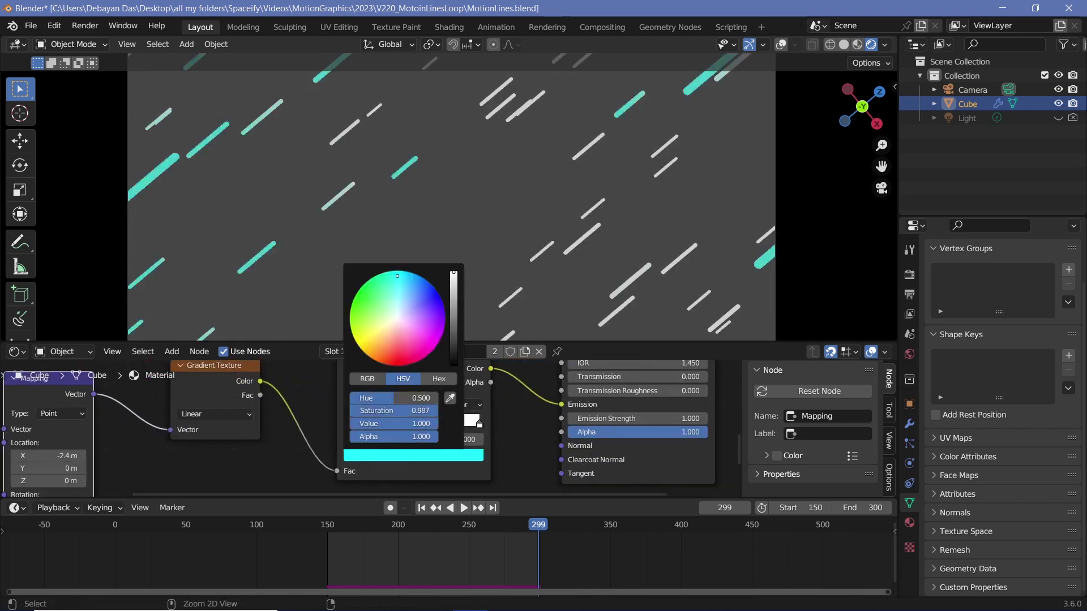
{"action": "left_click", "coordinate": [478, 424]}
{"action": "left_click", "coordinate": [413, 455]}
{"action": "left_click", "coordinate": [430, 288]}
- Set the Emission Strength to 10
{"action": "scroll", "coordinate": [600, 422], "scroll_direction": "down", "scroll_amount": 1}
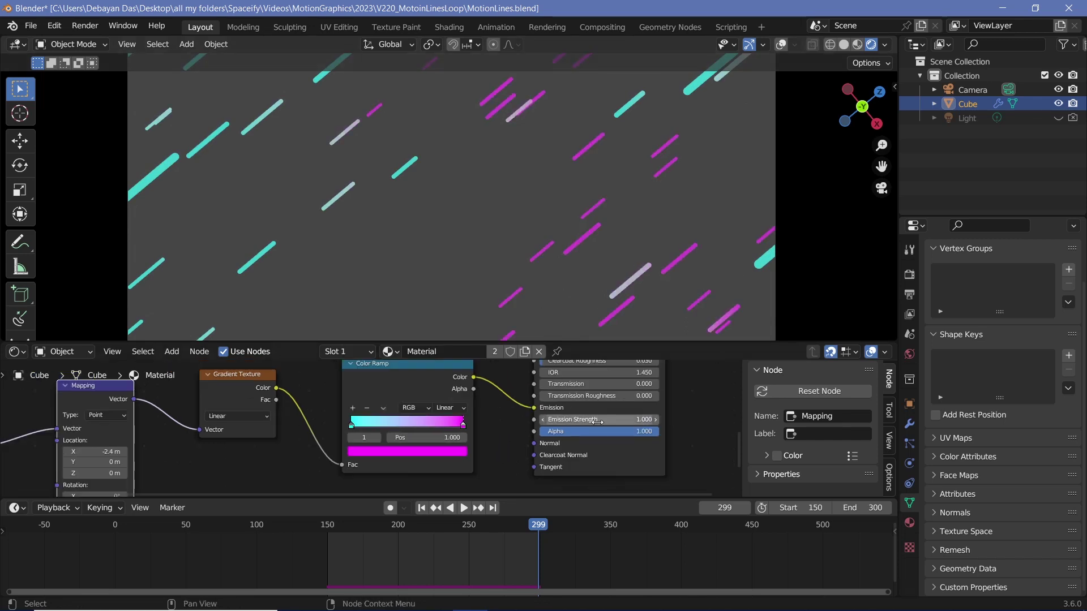
{"action": "left_click", "coordinate": [598, 419]}
{"action": "type", "text": "10"}
{"action": "key", "text": "Return"}
- Enable Bloom, adjust its clamp, and check the world background colour
{"action": "left_click", "coordinate": [909, 274]}
{"action": "left_click", "coordinate": [943, 343]}
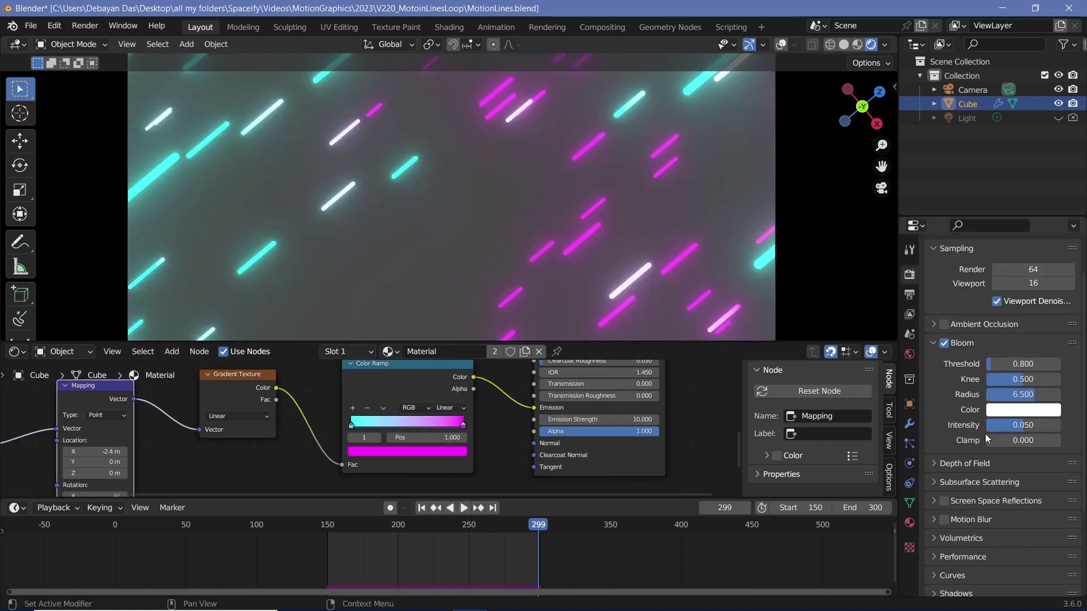
{"action": "left_click_drag", "start_coordinate": [987, 440], "coordinate": [999, 442]}
{"action": "left_click", "coordinate": [908, 354]}
{"action": "left_click", "coordinate": [1030, 366]}
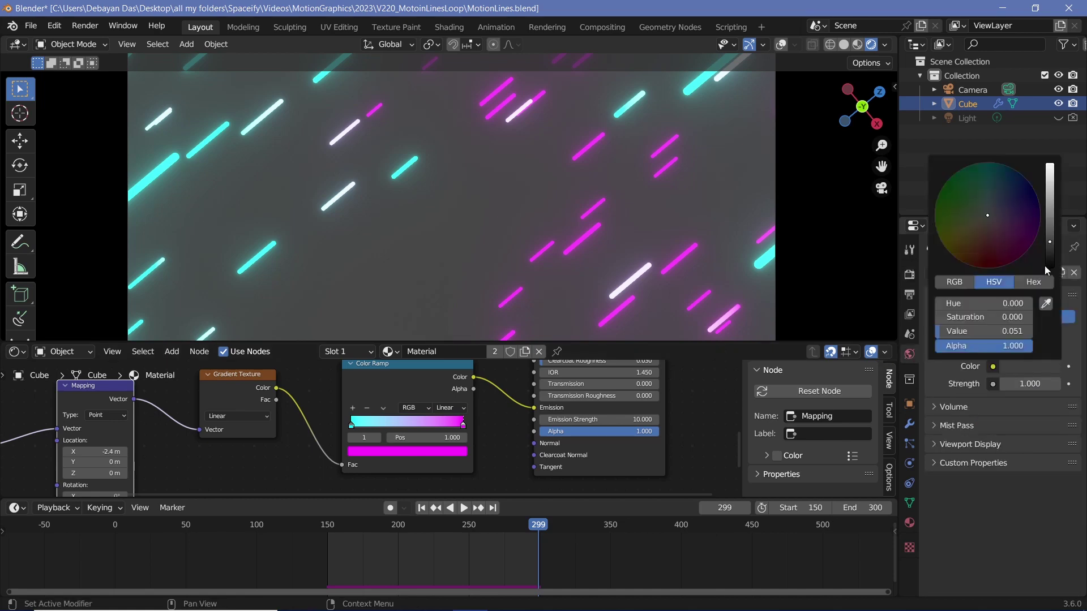
{"action": "scroll", "coordinate": [629, 230], "scroll_direction": "down", "scroll_amount": 3}
{"action": "key", "text": "space"}
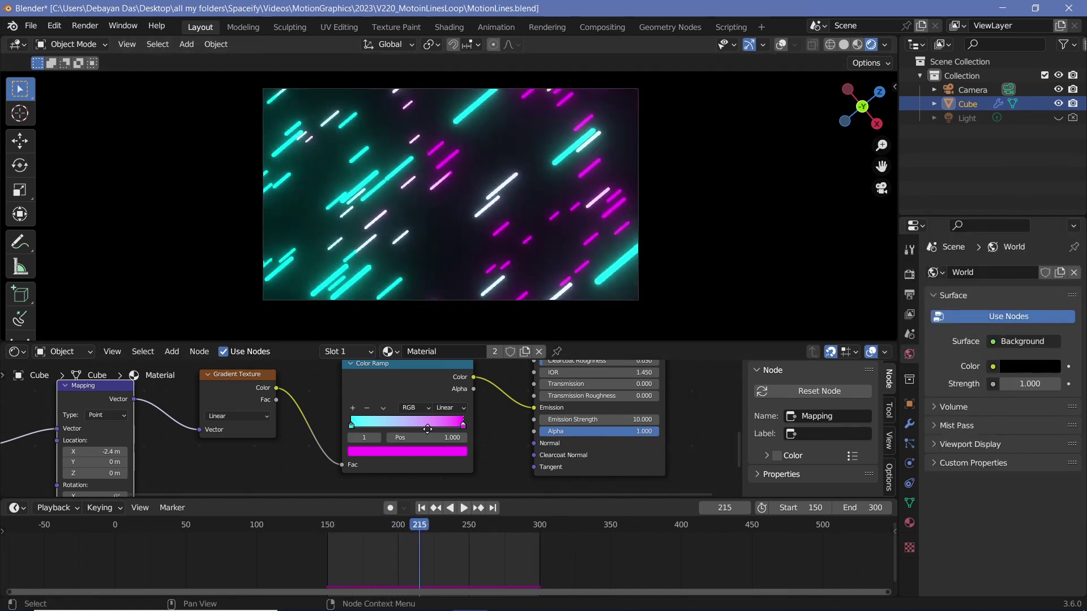
- In the world nodes, insert a Mix Shader fed by a second Background node
{"action": "left_click", "coordinate": [62, 351]}
{"action": "left_click", "coordinate": [66, 444]}
{"action": "left_click", "coordinate": [535, 424]}
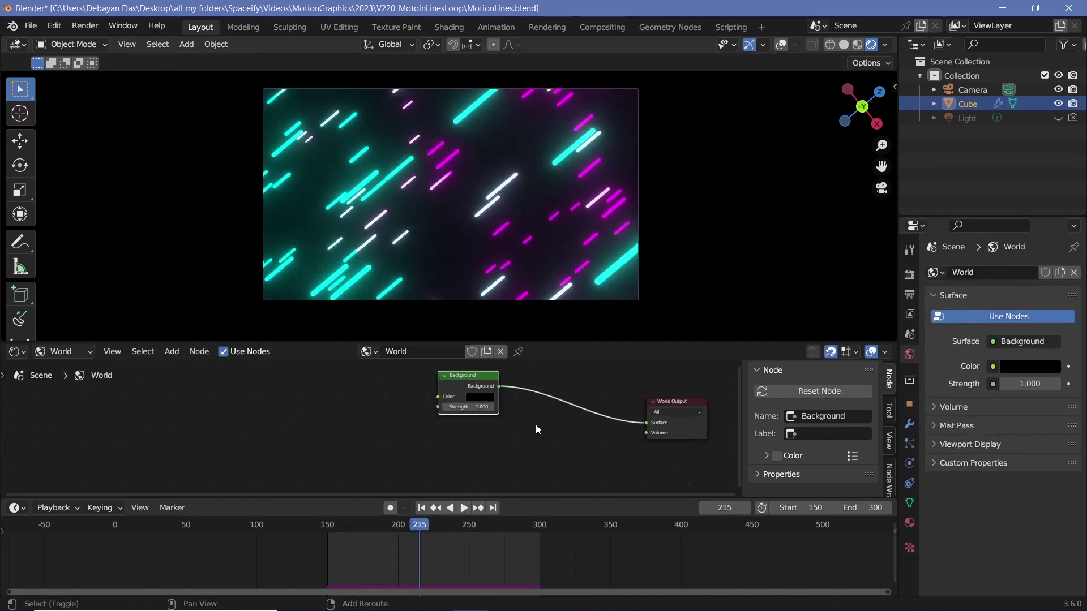
{"action": "key", "text": "shift+a"}
{"action": "type", "text": "back"}
{"action": "key", "text": "Return"}
{"action": "left_click", "coordinate": [442, 448]}
{"action": "left_click_drag", "start_coordinate": [473, 438], "coordinate": [550, 407]}
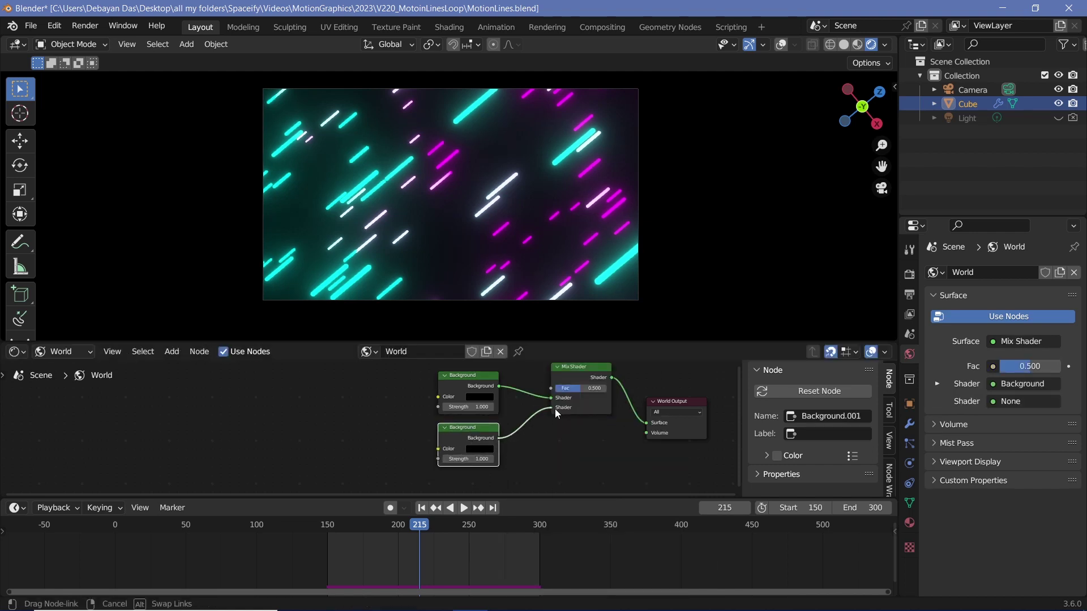
- Drive the new Background with a Gradient Texture plus texture coordinate and Mapping nodes
{"action": "key", "text": "shift+a"}
{"action": "type", "text": "gradie"}
{"action": "key", "text": "Return"}
{"action": "left_click", "coordinate": [522, 447]}
{"action": "left_click_drag", "start_coordinate": [522, 445], "coordinate": [588, 425]}
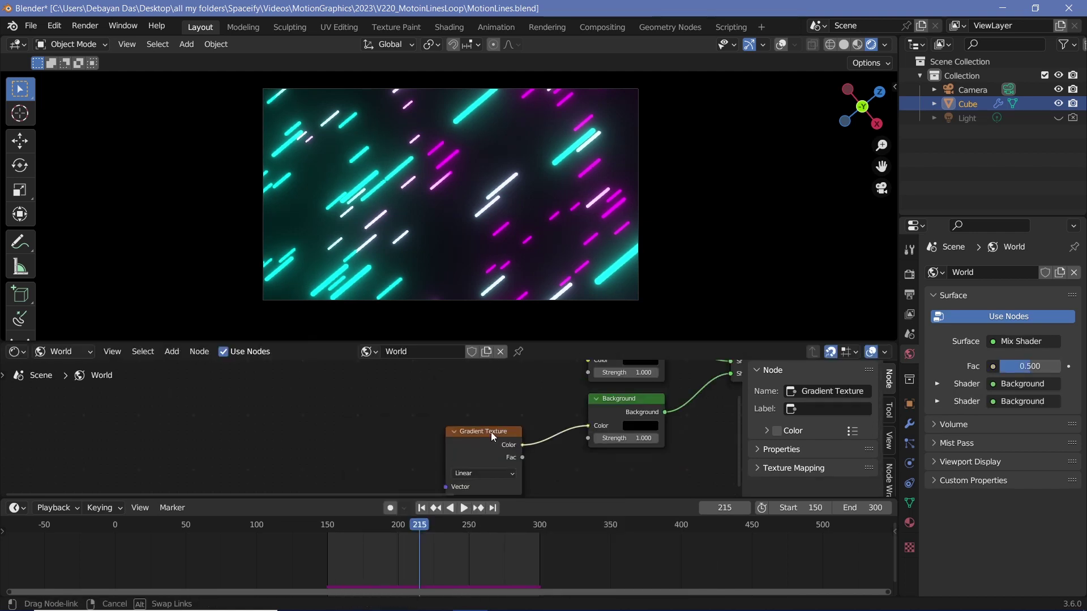
{"action": "key", "text": "ctrl+t"}
- Set the world gradient Mapping to Rotation Y 40° and Location X -0.6 m
{"action": "middle_click_drag", "start_coordinate": [495, 460], "coordinate": [519, 397]}
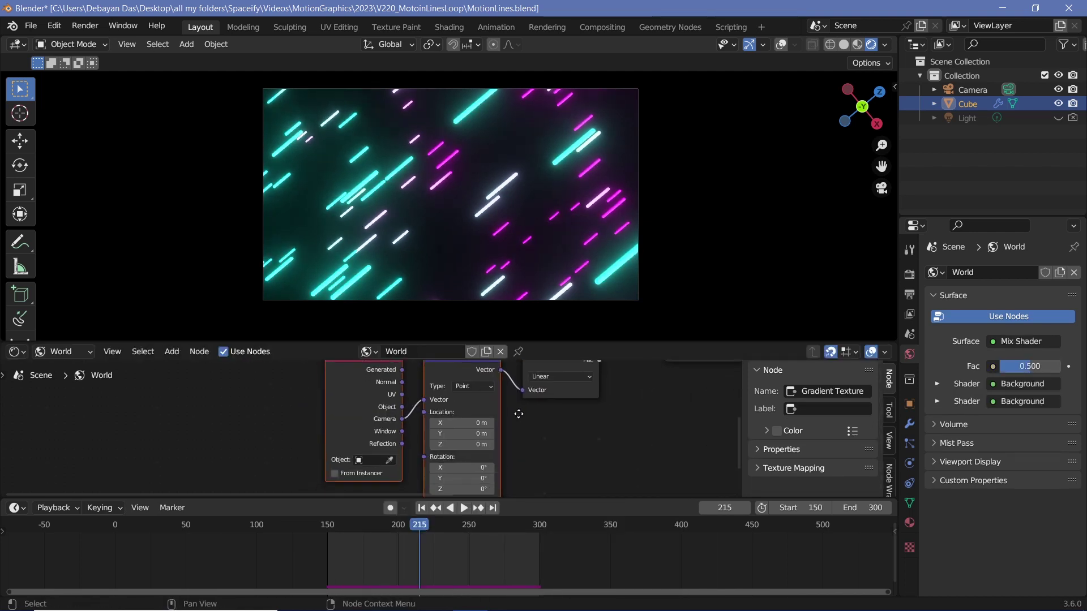
{"action": "left_click", "coordinate": [482, 465]}
{"action": "key", "text": "BackSpace"}
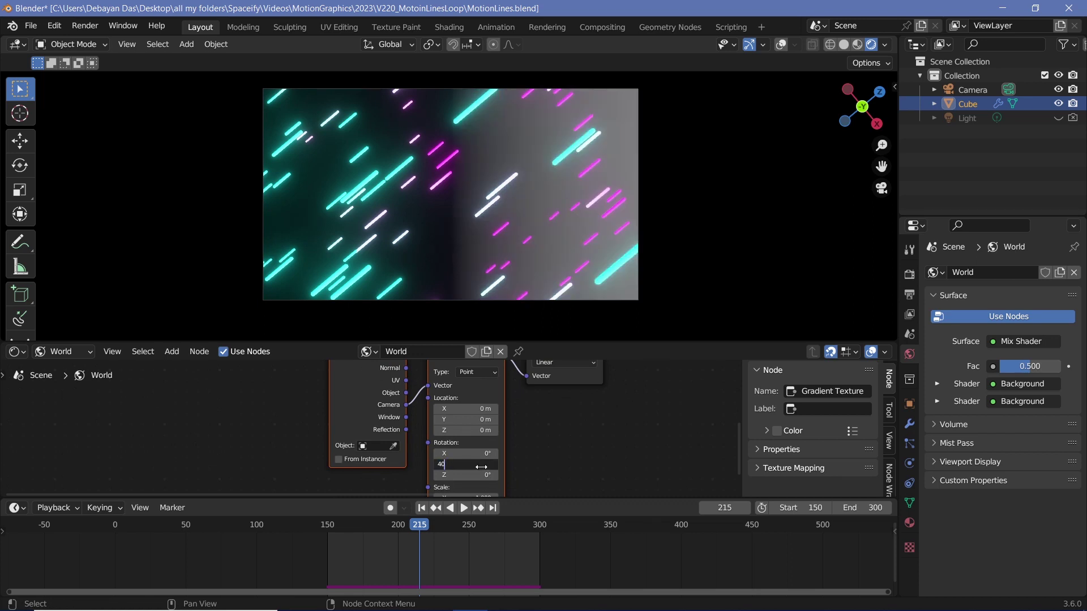
{"action": "key", "text": "Return"}
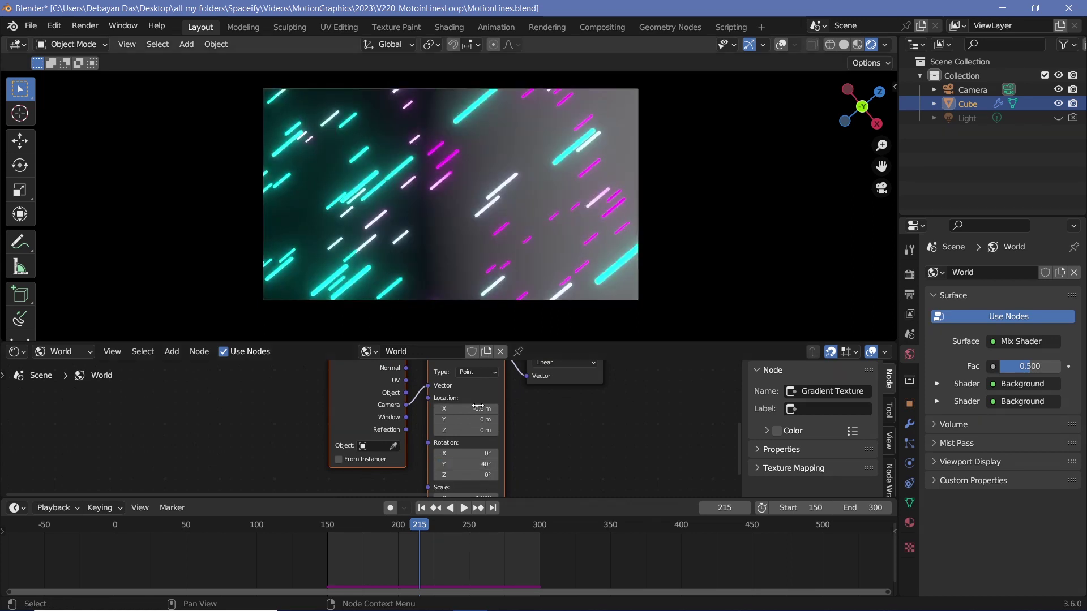
{"action": "left_click_drag", "start_coordinate": [478, 407], "coordinate": [444, 407]}
{"action": "middle_click_drag", "start_coordinate": [656, 392], "coordinate": [591, 460]}
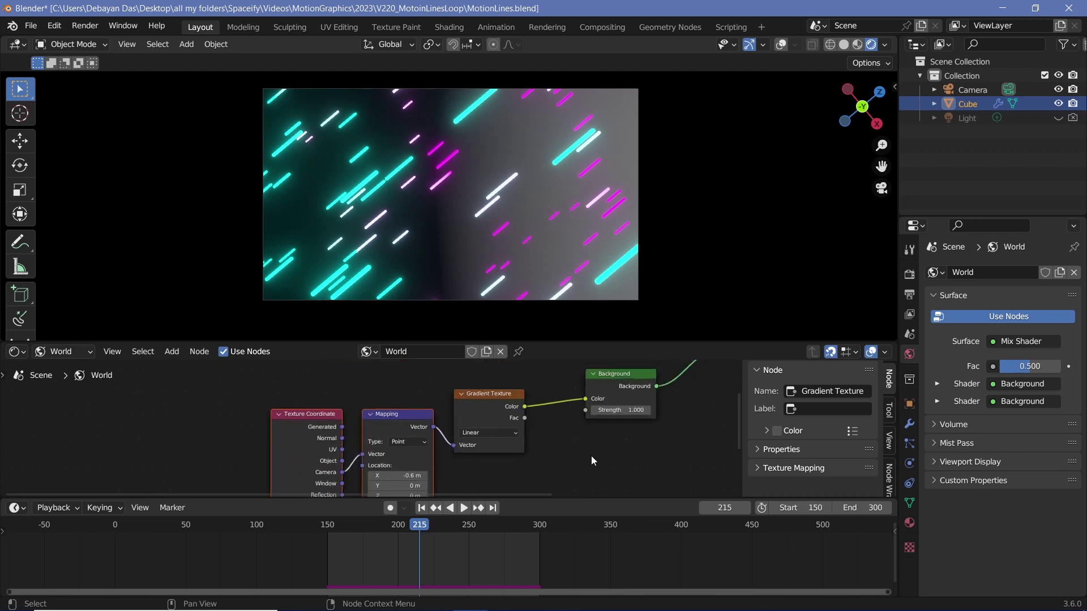
{"action": "middle_click_drag", "start_coordinate": [616, 422], "coordinate": [464, 432]}
- Insert a pink-to-cyan Color Ramp between gradient and background, cyan stop at 0.371
{"action": "key", "text": "shift+a"}
{"action": "type", "text": "co"}
{"action": "left_click", "coordinate": [457, 463]}
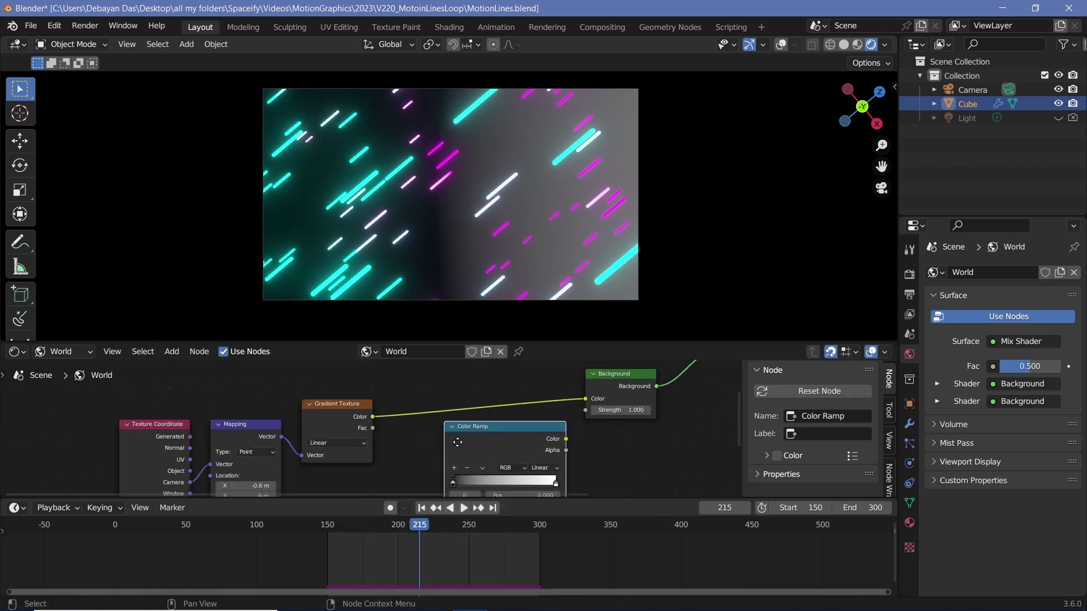
{"action": "left_click", "coordinate": [487, 476]}
{"action": "left_click", "coordinate": [490, 400]}
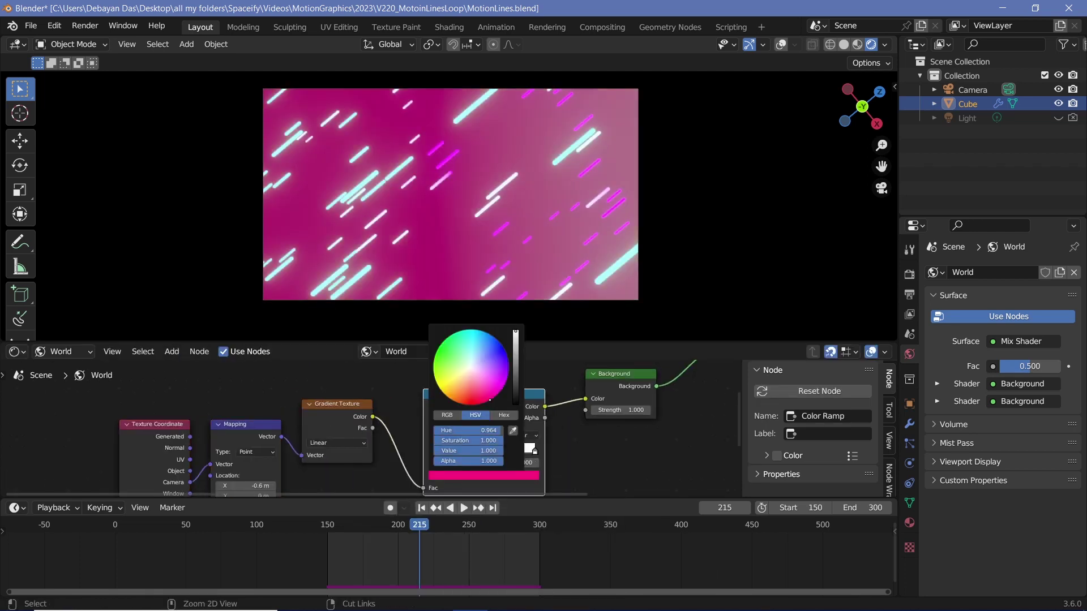
{"action": "left_click", "coordinate": [483, 475]}
{"action": "left_click", "coordinate": [436, 368]}
{"action": "left_click_drag", "start_coordinate": [534, 451], "coordinate": [474, 457]}
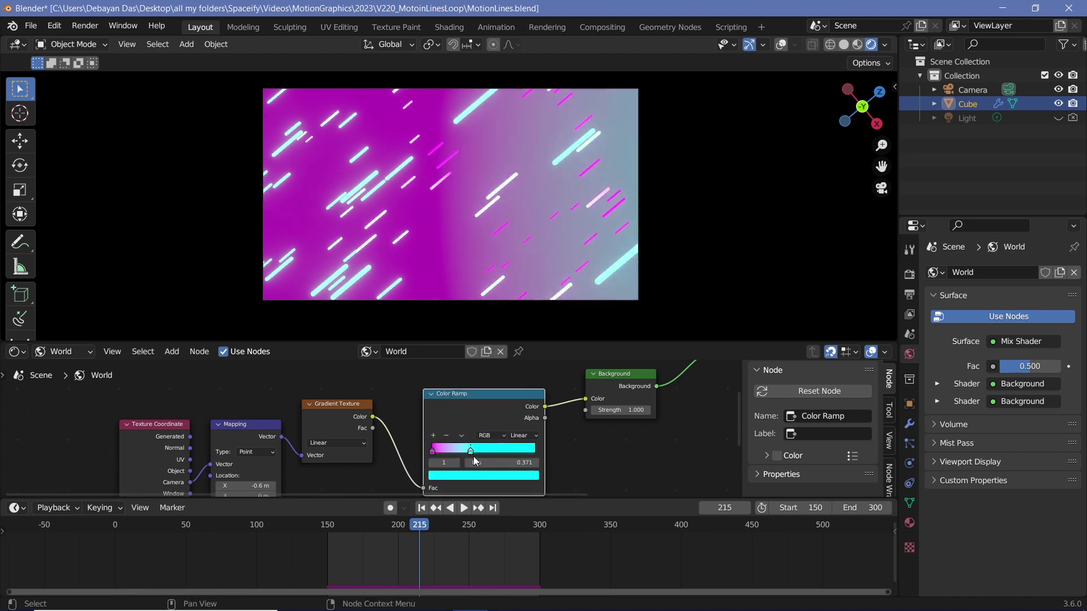
- Add a Light Path node to the world setup
{"action": "middle_click_drag", "start_coordinate": [474, 459], "coordinate": [443, 431]}
{"action": "scroll", "coordinate": [443, 432], "scroll_direction": "down", "scroll_amount": 2}
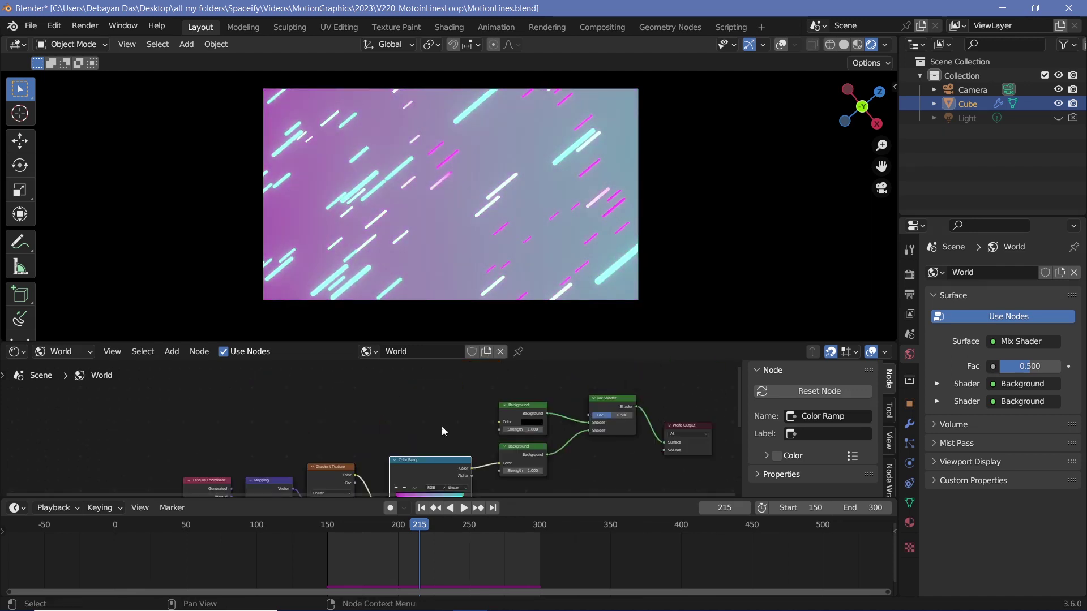
{"action": "key", "text": "shift+a"}
{"action": "type", "text": "li"}
{"action": "key", "text": "Return"}
{"action": "left_click", "coordinate": [413, 433]}
- Add a Light Path node, wire Is Camera Ray into the Mix Shader factor, and correct a strength value
{"action": "left_click_drag", "start_coordinate": [464, 387], "coordinate": [592, 457]}
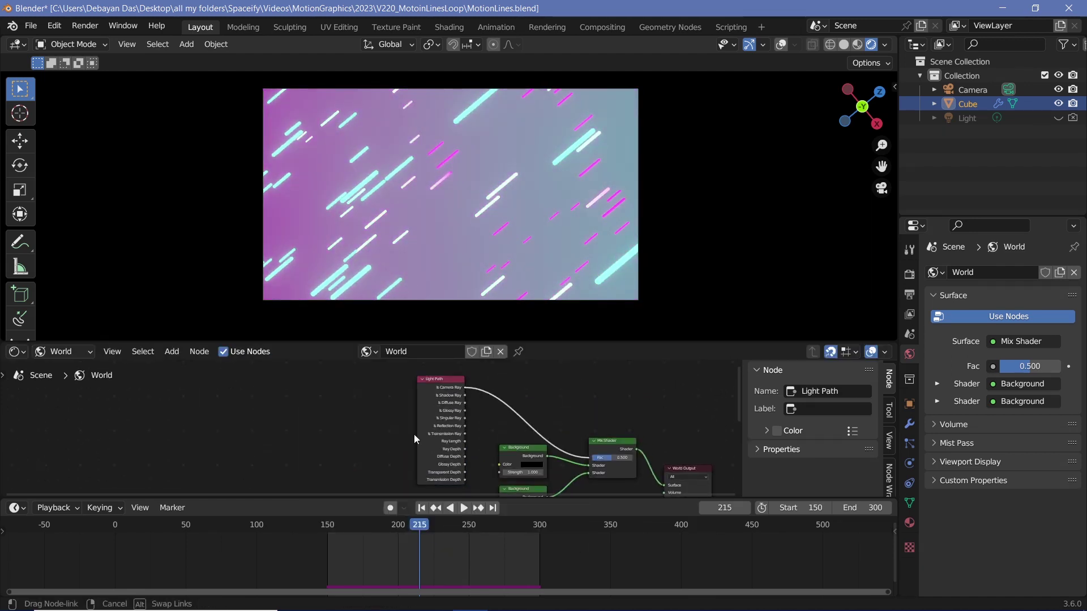
{"action": "mouse_move", "coordinate": [415, 439]}
{"action": "left_mouse_down"}
{"action": "mouse_move", "coordinate": [536, 443]}
{"action": "mouse_move", "coordinate": [526, 428]}
{"action": "left_mouse_up"}
{"action": "scroll", "coordinate": [538, 448], "scroll_direction": "up", "scroll_amount": 2}
{"action": "scroll", "coordinate": [537, 448], "scroll_direction": "up", "scroll_amount": 2}
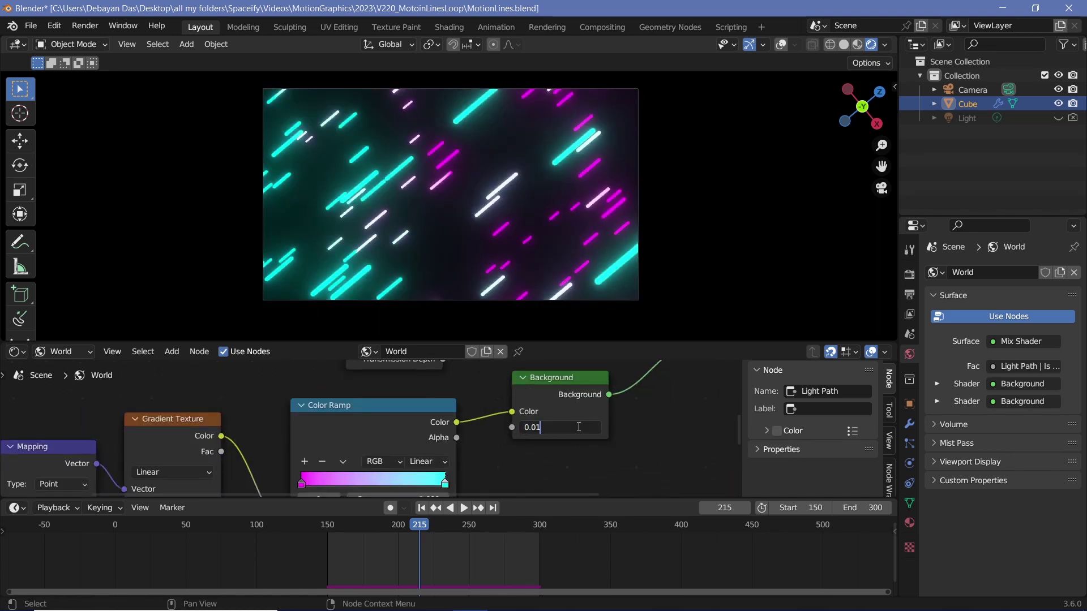
{"action": "key", "text": "BackSpace"}
{"action": "type", "text": "5"}
{"action": "key", "text": "Return"}
{"action": "key", "text": "space"}
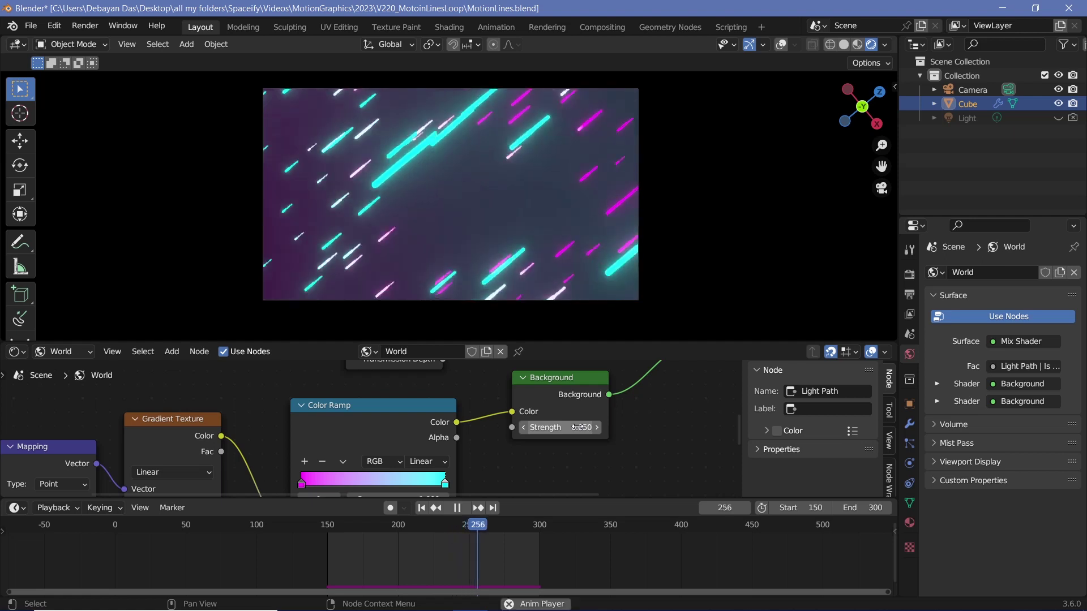
{"action": "key", "text": "space"}
- Set the upper Background colour to white, preview it alone, then restore the Mix Shader output
{"action": "middle_click_drag", "start_coordinate": [631, 356], "coordinate": [606, 430]}
{"action": "left_click", "coordinate": [553, 404]}
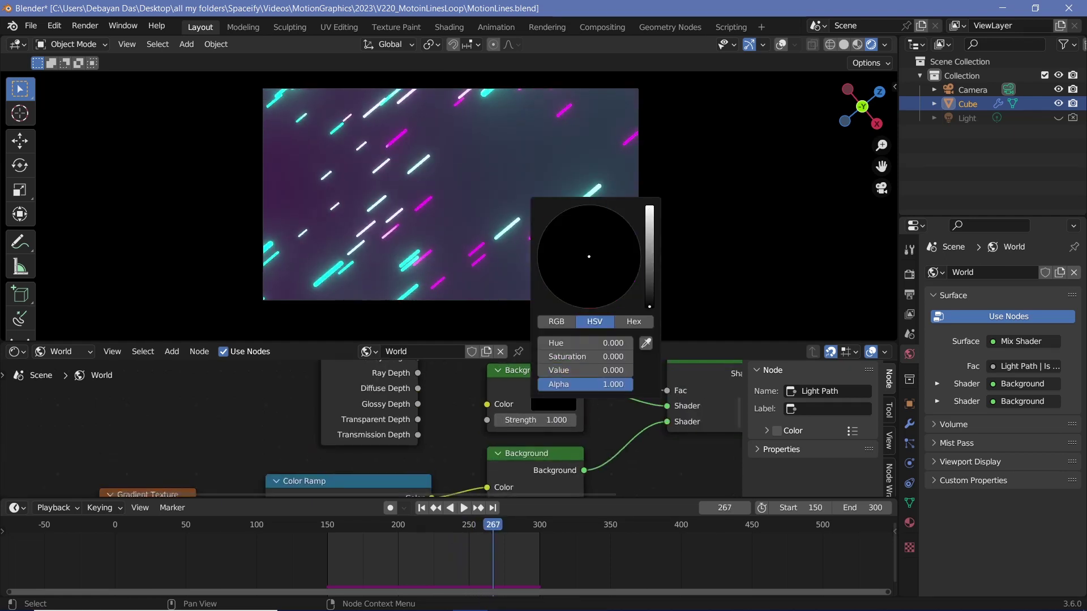
{"action": "left_click_drag", "start_coordinate": [651, 305], "coordinate": [651, 215]}
{"action": "mouse_move", "coordinate": [528, 429]}
{"action": "middle_mouse_down"}
{"action": "mouse_move", "coordinate": [501, 440]}
{"action": "mouse_move", "coordinate": [654, 408]}
{"action": "middle_mouse_up"}
{"action": "left_click", "coordinate": [502, 439], "text": "ctrl+shift"}
{"action": "key", "text": "ctrl+z"}
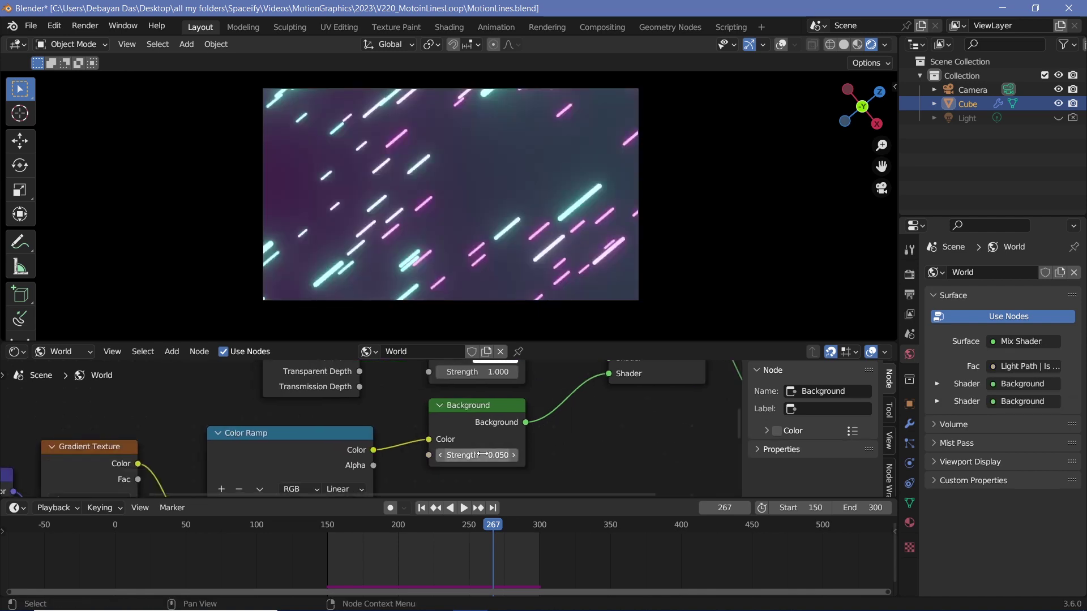
- Dim the lower gradient Background strength to 0.010, checking the result in playback
{"action": "scroll", "coordinate": [476, 262], "scroll_direction": "up", "scroll_amount": 2}
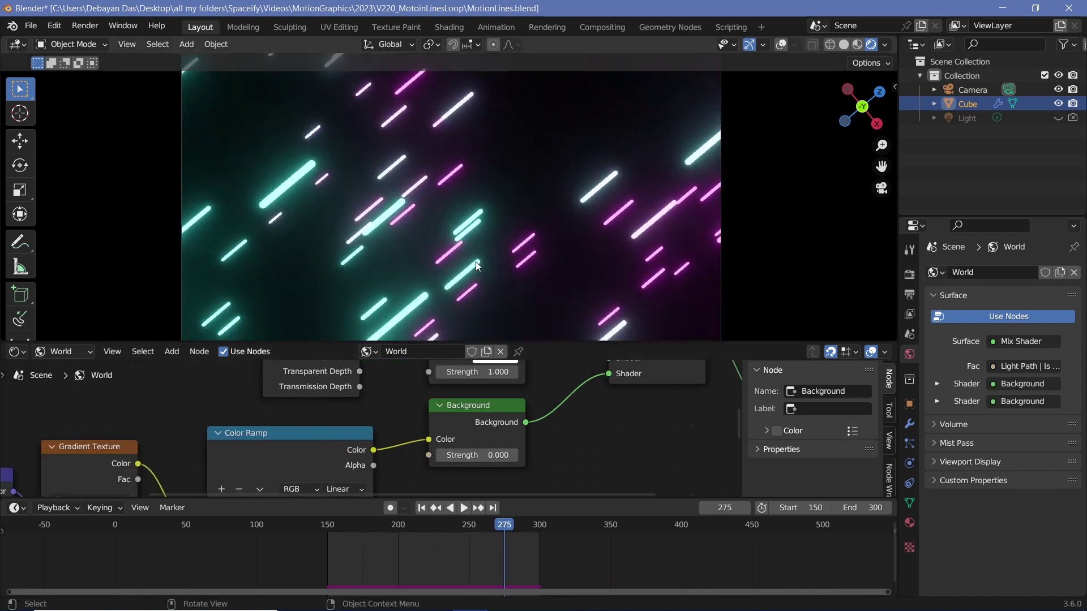
{"action": "left_click_drag", "start_coordinate": [498, 455], "coordinate": [521, 455]}
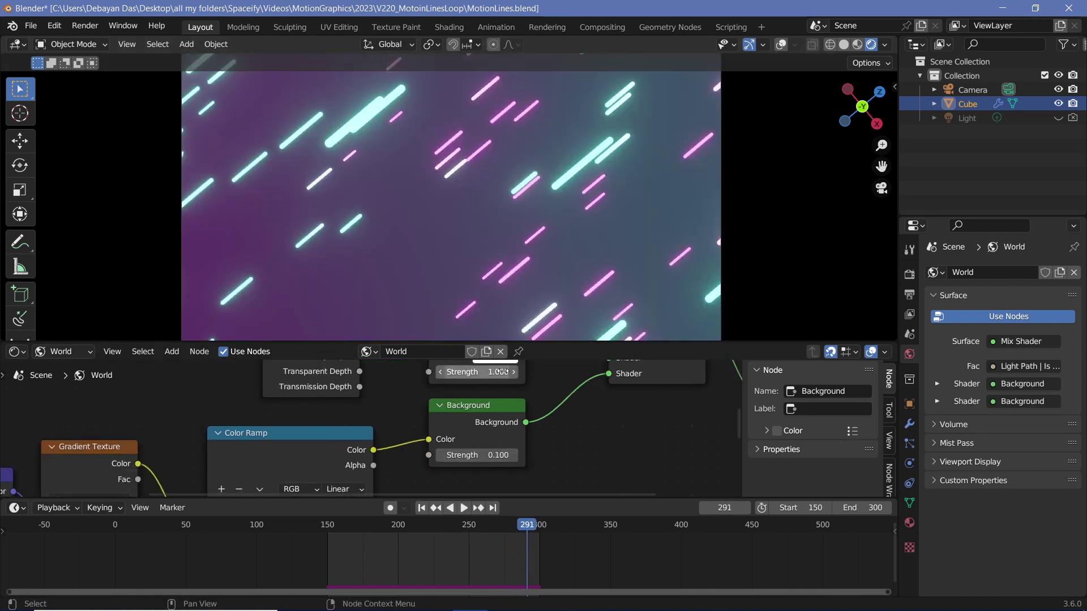
{"action": "scroll", "coordinate": [502, 407], "scroll_direction": "down", "scroll_amount": 2}
{"action": "scroll", "coordinate": [502, 393], "scroll_direction": "down", "scroll_amount": 2}
{"action": "scroll", "coordinate": [518, 209], "scroll_direction": "down", "scroll_amount": 2}
{"action": "key", "text": "space"}
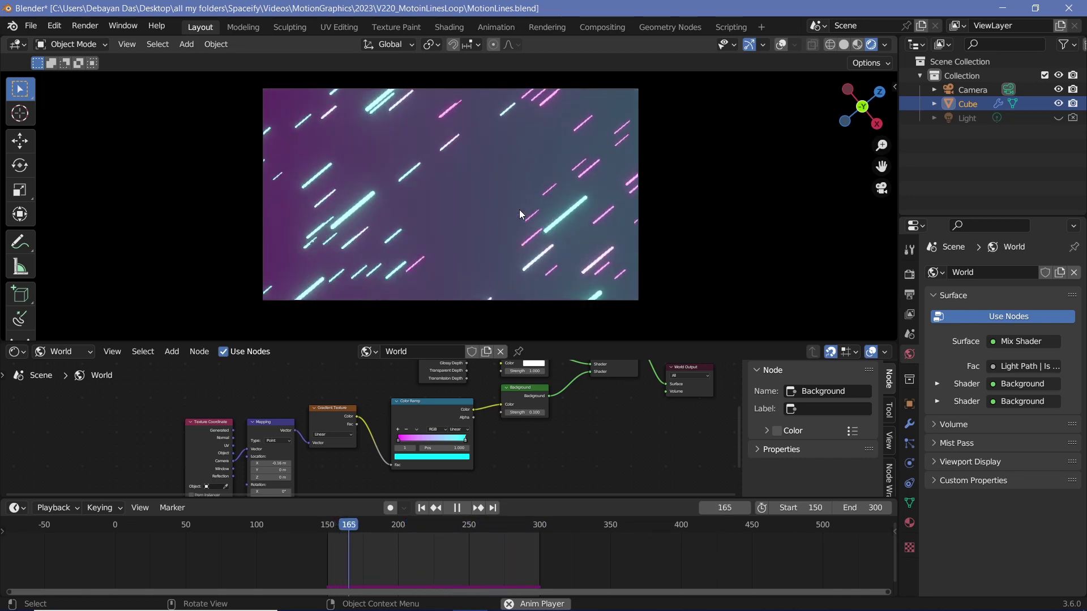
{"action": "key", "text": "space"}
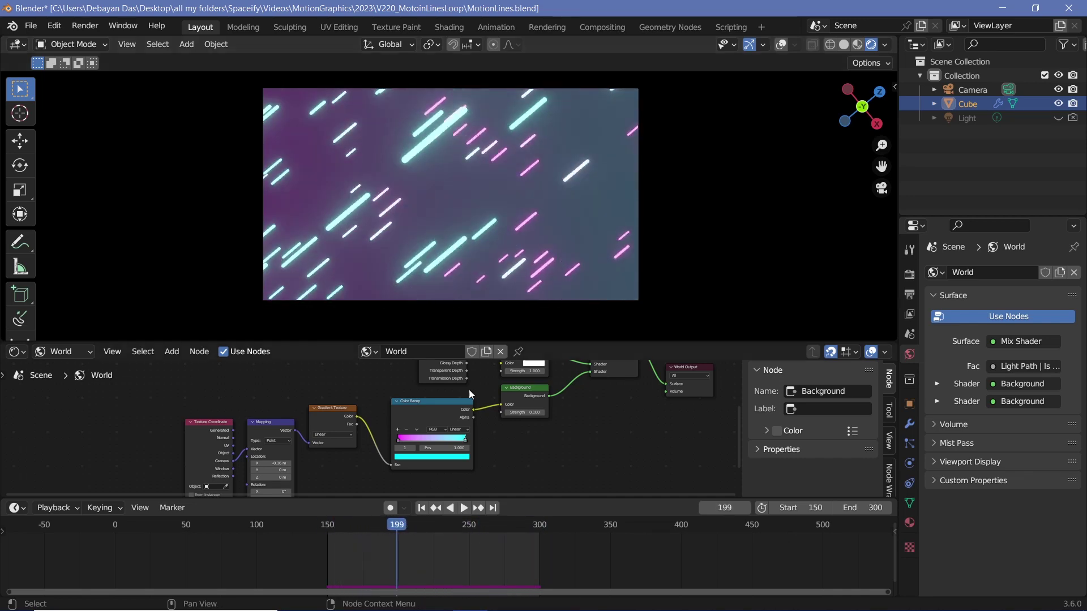
{"action": "scroll", "coordinate": [492, 381], "scroll_direction": "up", "scroll_amount": 2}
{"action": "left_click_drag", "start_coordinate": [552, 430], "coordinate": [539, 425]}
{"action": "key", "text": "space"}
{"action": "key", "text": "space"}
- Lower the Bloom intensity to 0.020 in Render properties and play to judge the glow
{"action": "left_click", "coordinate": [909, 274]}
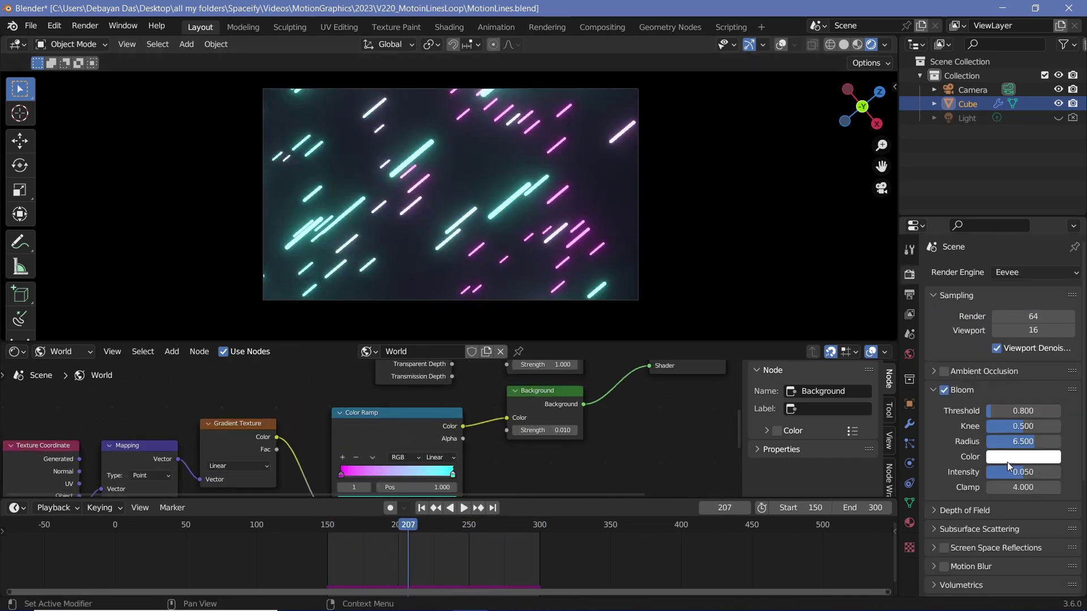
{"action": "type", "text": "2"}
{"action": "key", "text": "Return"}
{"action": "key", "text": "space"}
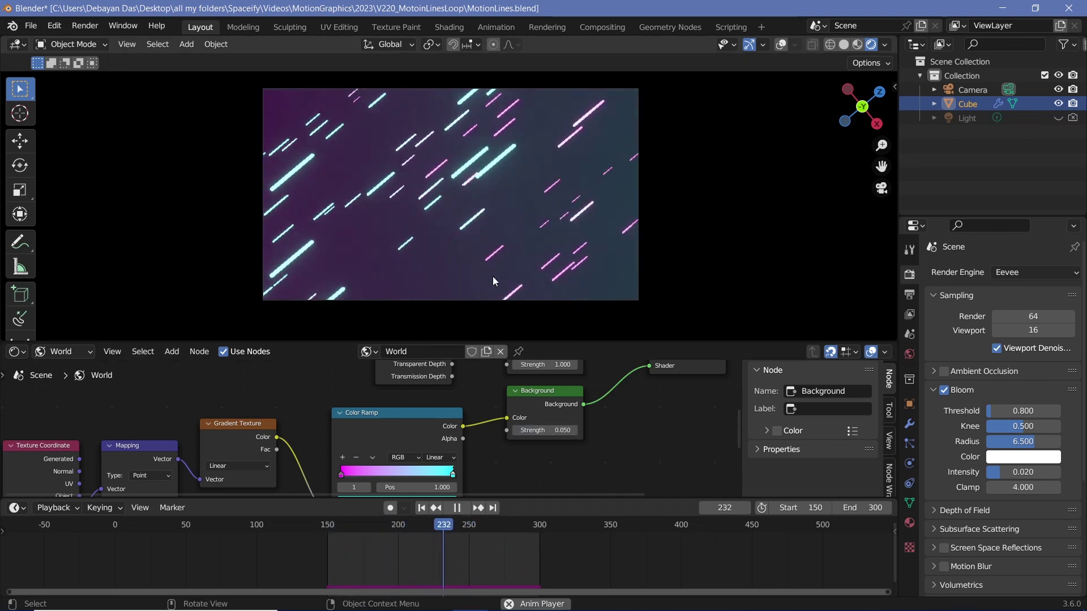
{"action": "key", "text": "space"}
- Pull the magenta and cyan Color Ramp stops inward and review the gradient in playback
{"action": "left_click_drag", "start_coordinate": [339, 481], "coordinate": [383, 472]}
{"action": "mouse_move", "coordinate": [453, 480]}
{"action": "left_mouse_down"}
{"action": "mouse_move", "coordinate": [375, 475]}
{"action": "mouse_move", "coordinate": [415, 478]}
{"action": "left_mouse_up"}
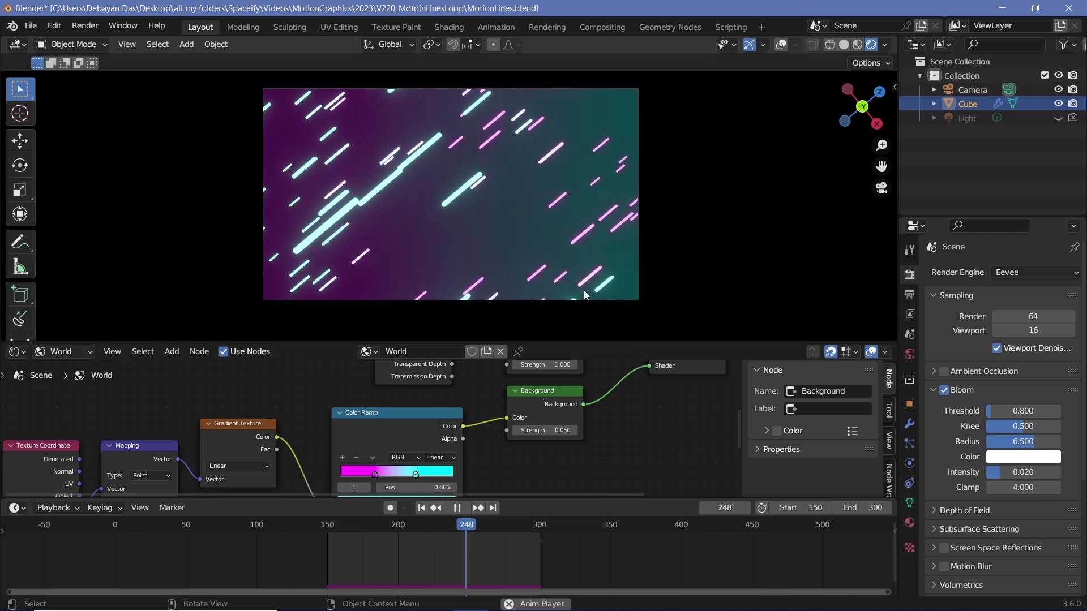
{"action": "key", "text": "space"}
{"action": "left_click", "coordinate": [45, 513]}
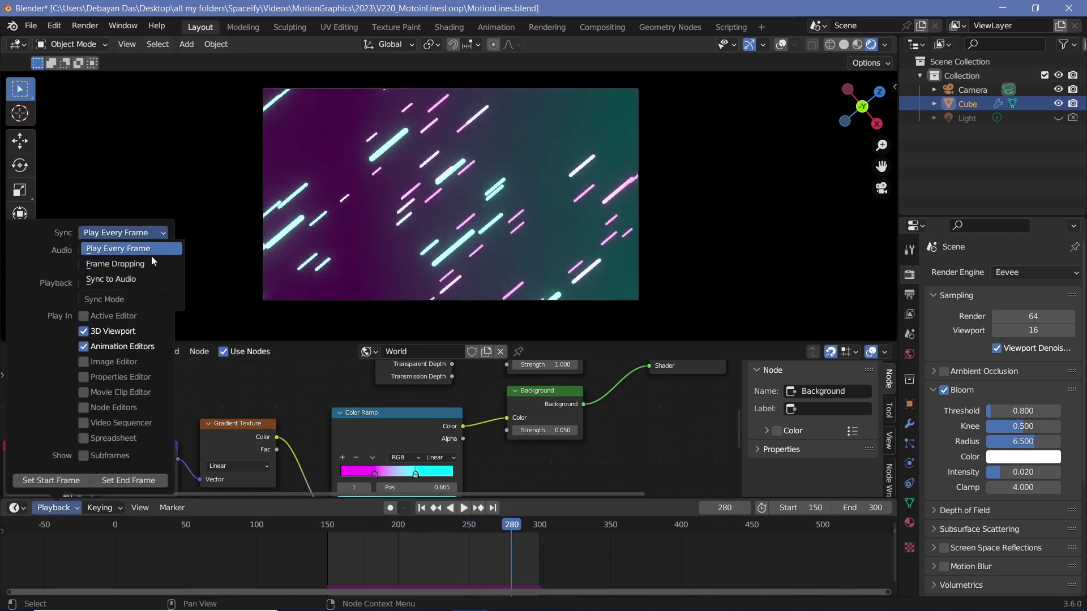
{"action": "key", "text": "space"}
{"action": "scroll", "coordinate": [505, 269], "scroll_direction": "up", "scroll_amount": 2}
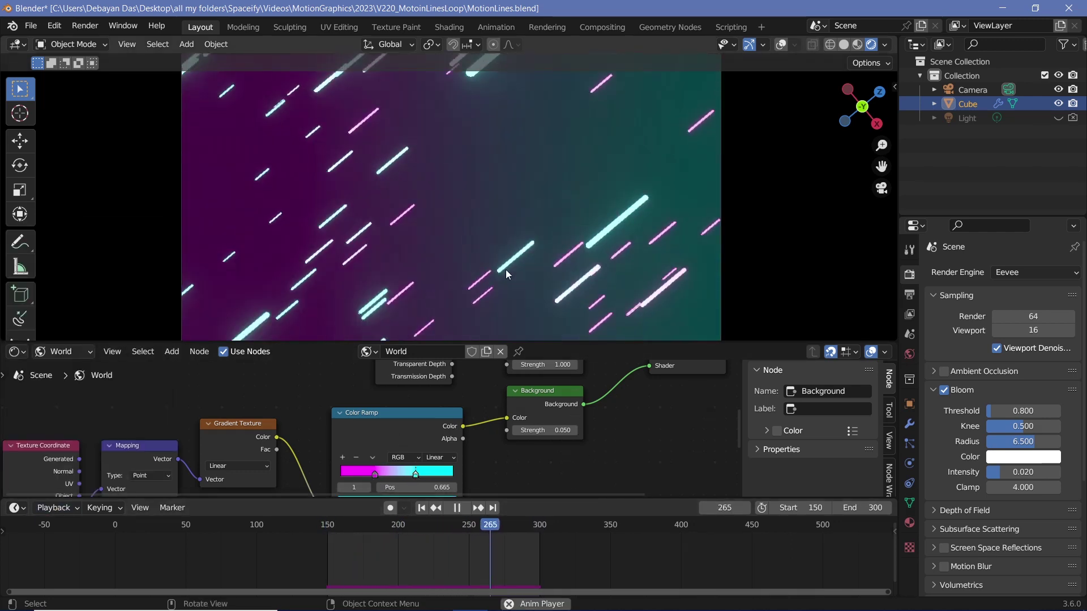
{"action": "key", "text": "space"}
- Set the Background strength to 0.020 and play the animation to check it
{"action": "middle_click_drag", "start_coordinate": [438, 479], "coordinate": [456, 459]}
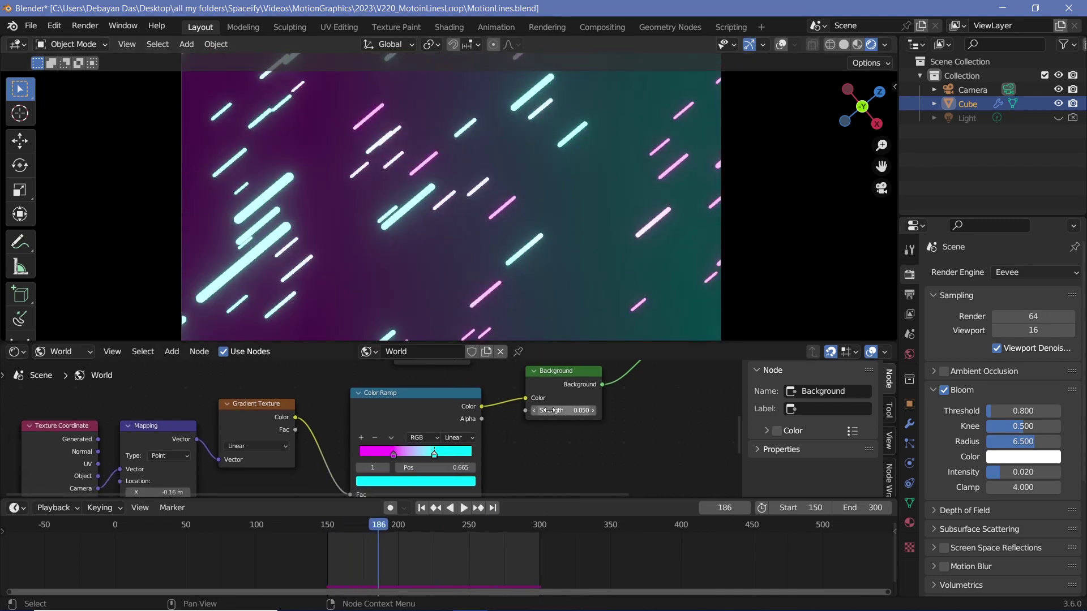
{"action": "type", "text": "0.02"}
{"action": "key", "text": "Return"}
{"action": "scroll", "coordinate": [518, 256], "scroll_direction": "down", "scroll_amount": 3}
{"action": "key", "text": "space"}
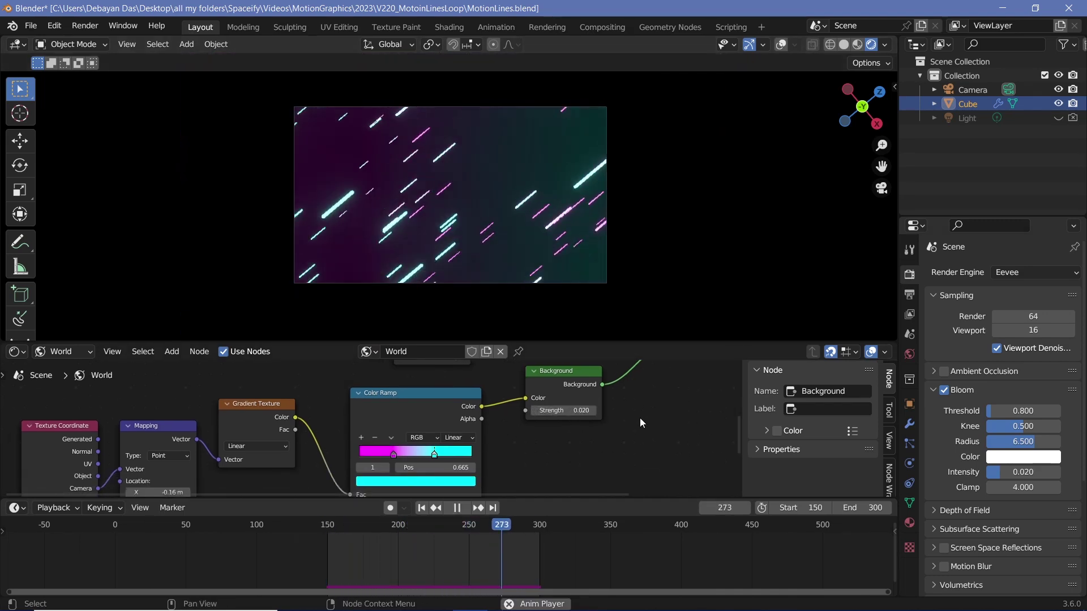
{"action": "middle_click_drag", "start_coordinate": [512, 391], "coordinate": [530, 377]}
{"action": "scroll", "coordinate": [529, 378], "scroll_direction": "down", "scroll_amount": 2}
- Set output to 60 fps, 200% resolution, and time stretching from 100 to 200
{"action": "left_click", "coordinate": [909, 294]}
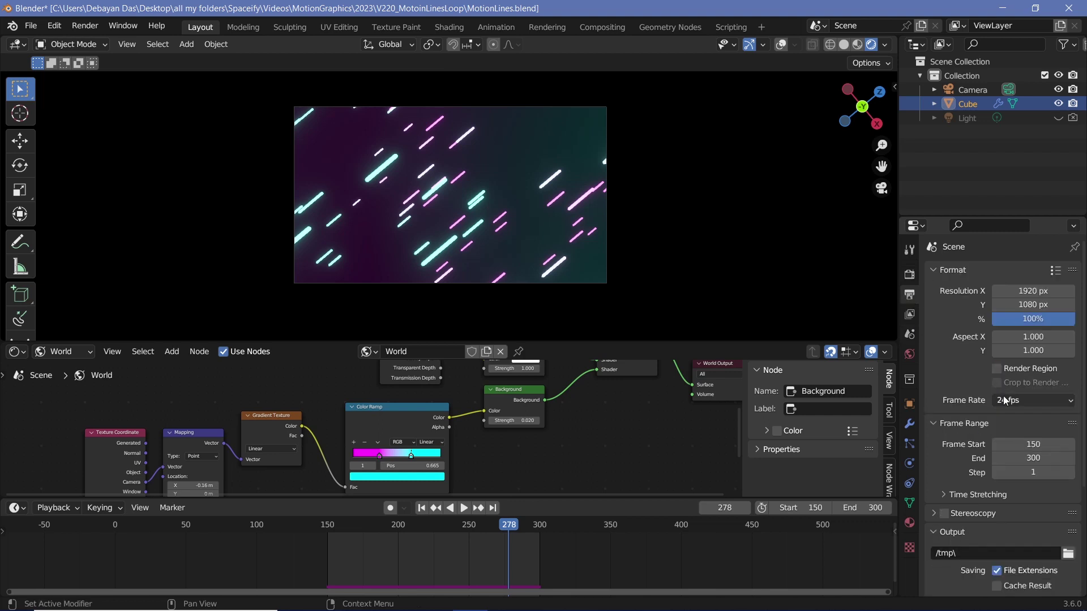
{"action": "left_click", "coordinate": [1033, 400]}
{"action": "left_click", "coordinate": [1020, 515]}
{"action": "left_click", "coordinate": [1033, 319]}
{"action": "type", "text": "200"}
{"action": "left_click", "coordinate": [942, 495]}
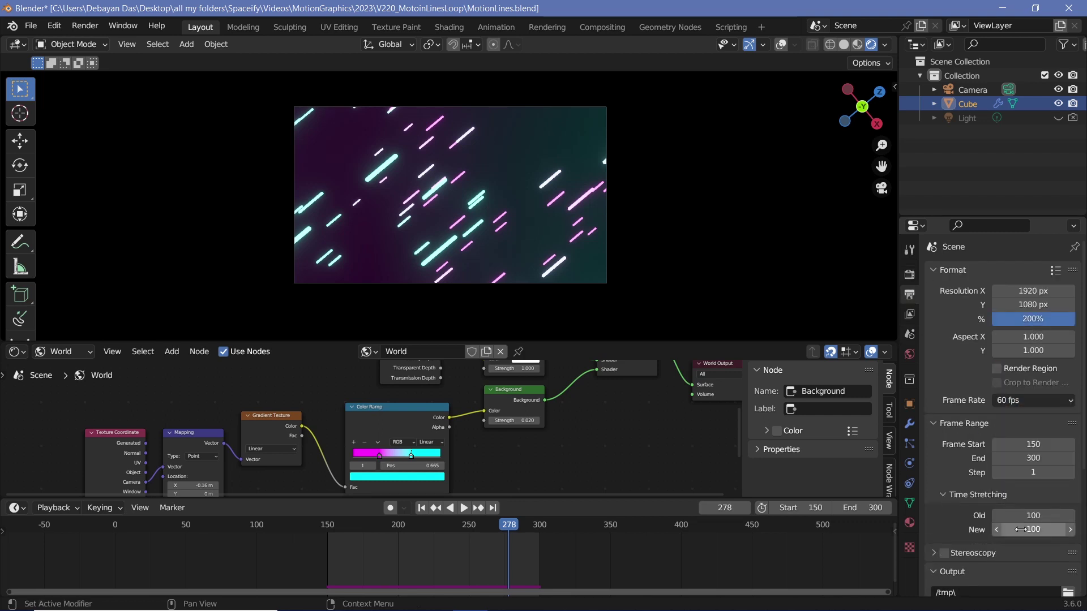
{"action": "left_click", "coordinate": [1020, 529]}
{"action": "type", "text": "200"}
- Choose FFmpeg Video with an MPEG-4 container and play the loop
{"action": "scroll", "coordinate": [1020, 530], "scroll_direction": "down", "scroll_amount": 5}
{"action": "left_click", "coordinate": [1033, 415]}
{"action": "left_click", "coordinate": [1019, 439]}
{"action": "left_click", "coordinate": [1032, 457]}
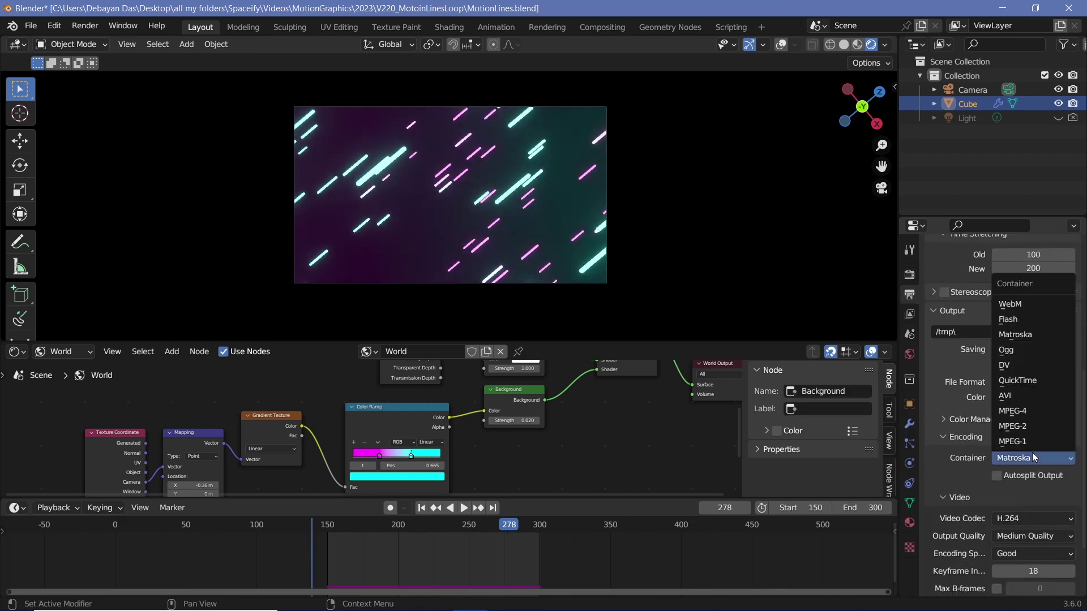
{"action": "left_click", "coordinate": [1023, 537]}
{"action": "left_click", "coordinate": [1001, 489]}
{"action": "scroll", "coordinate": [969, 495], "scroll_direction": "up", "scroll_amount": 3}
{"action": "key", "text": "space"}
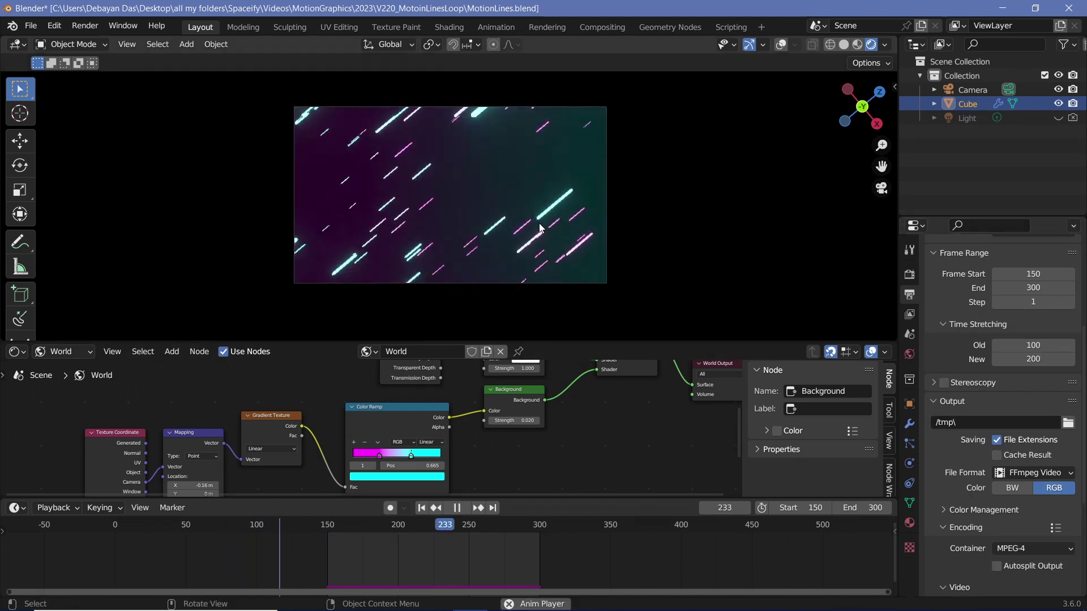
- Extend the end frame to 450 and play through the longer range
{"action": "key", "text": "space"}
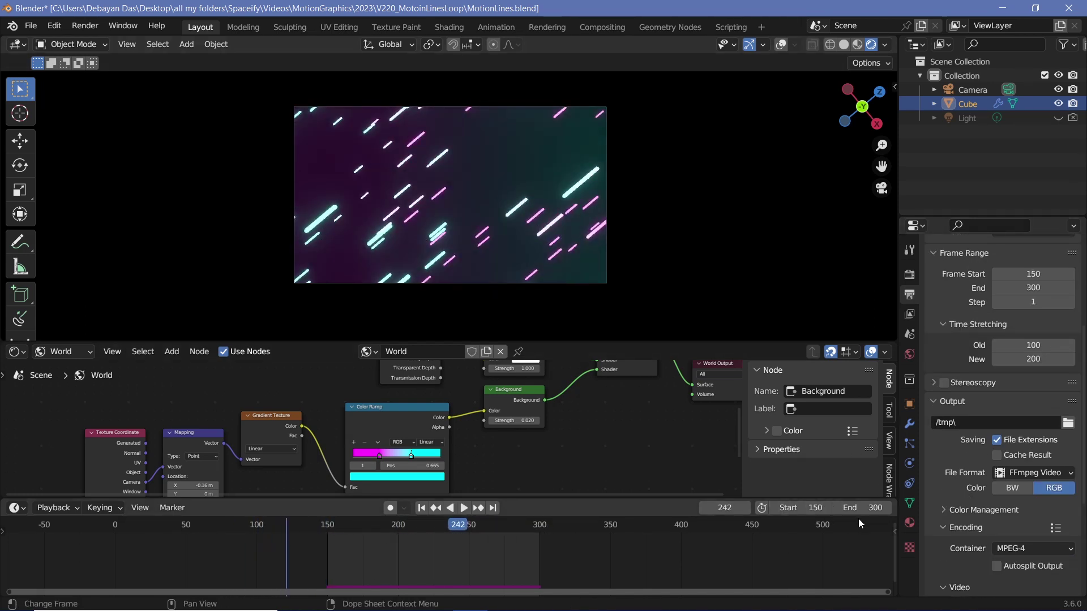
{"action": "type", "text": "450"}
{"action": "key", "text": "Return"}
{"action": "key", "text": "space"}
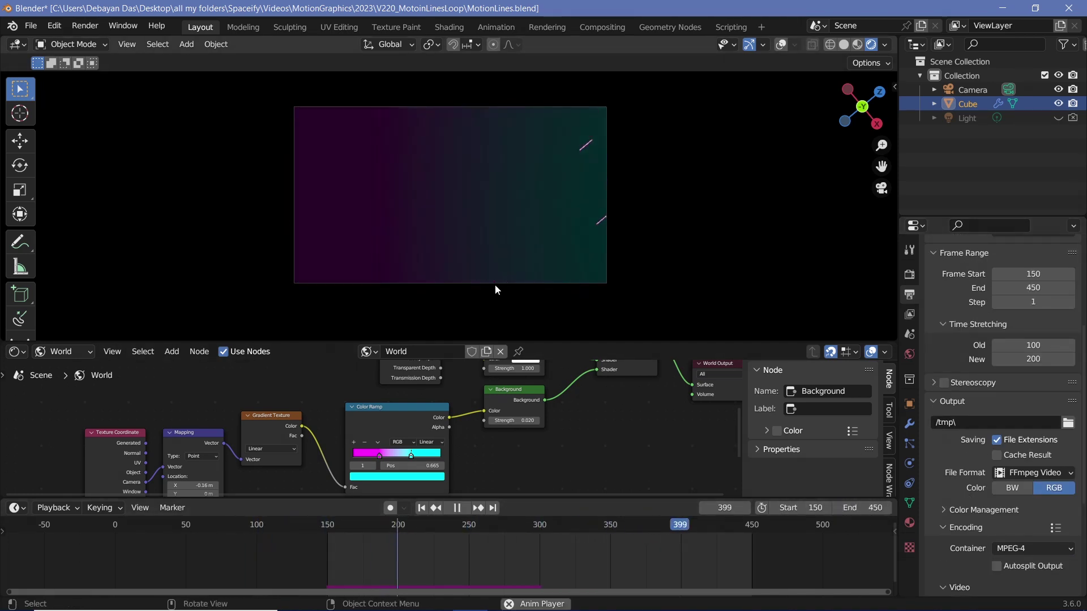
{"action": "left_click_drag", "start_coordinate": [534, 529], "coordinate": [539, 530]}
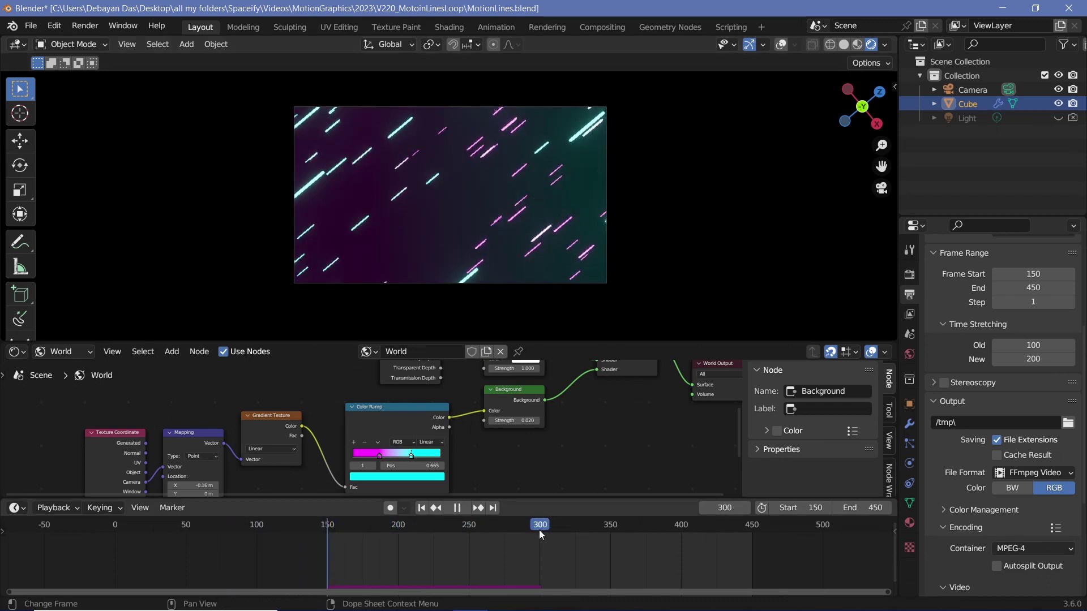
{"action": "key", "text": "space"}
- Set the frame range to start 300 and end 600, then preview it
{"action": "double_click", "coordinate": [801, 508]}
{"action": "type", "text": "300"}
{"action": "key", "text": "Return"}
{"action": "double_click", "coordinate": [863, 507]}
{"action": "type", "text": "600"}
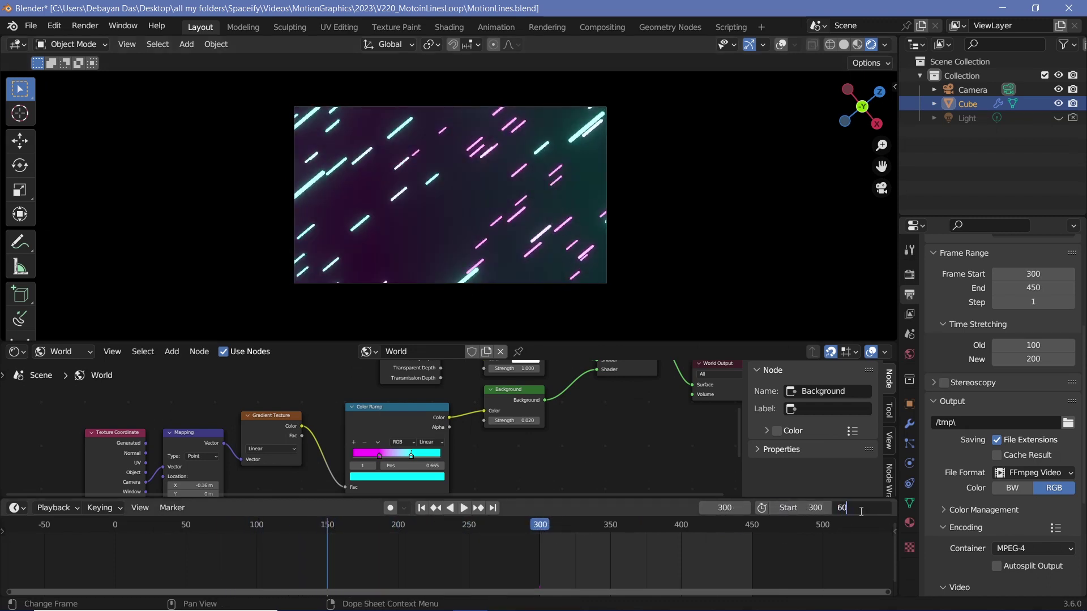
{"action": "key", "text": "space"}
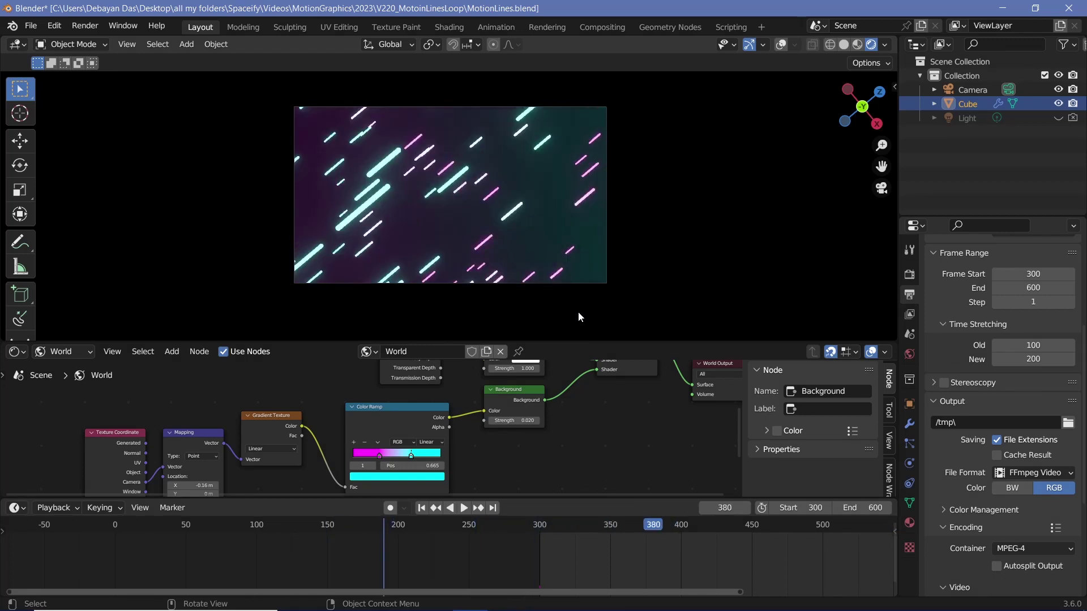
{"action": "left_click", "coordinate": [538, 531]}
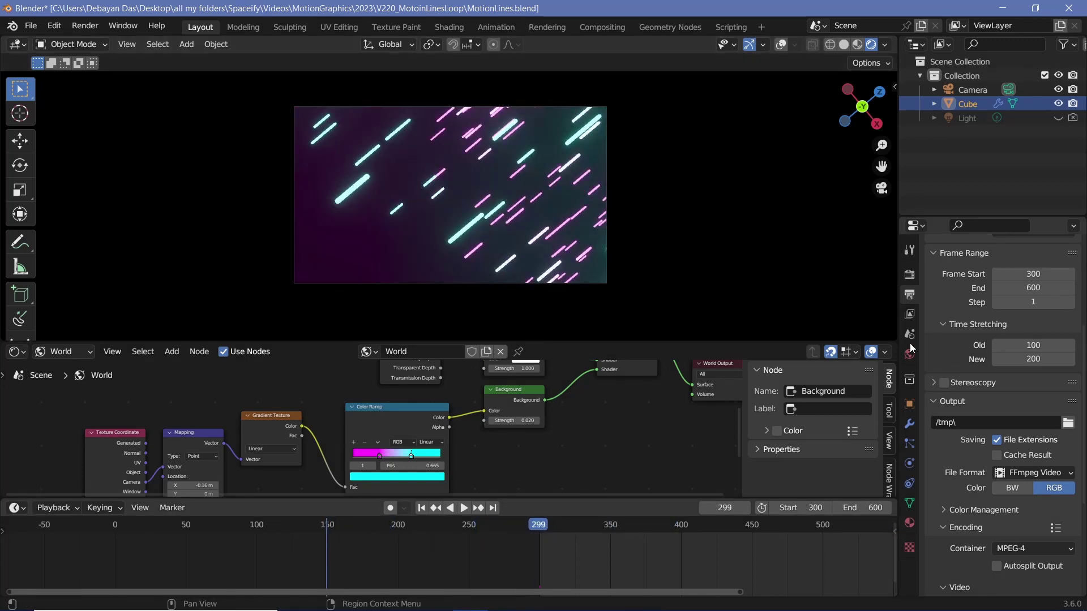
{"action": "scroll", "coordinate": [540, 543], "scroll_direction": "down", "scroll_amount": 3}
- Reset the start frame to 1 so the range runs 1–600
{"action": "double_click", "coordinate": [808, 513]}
{"action": "type", "text": "1"}
{"action": "key", "text": "Return"}
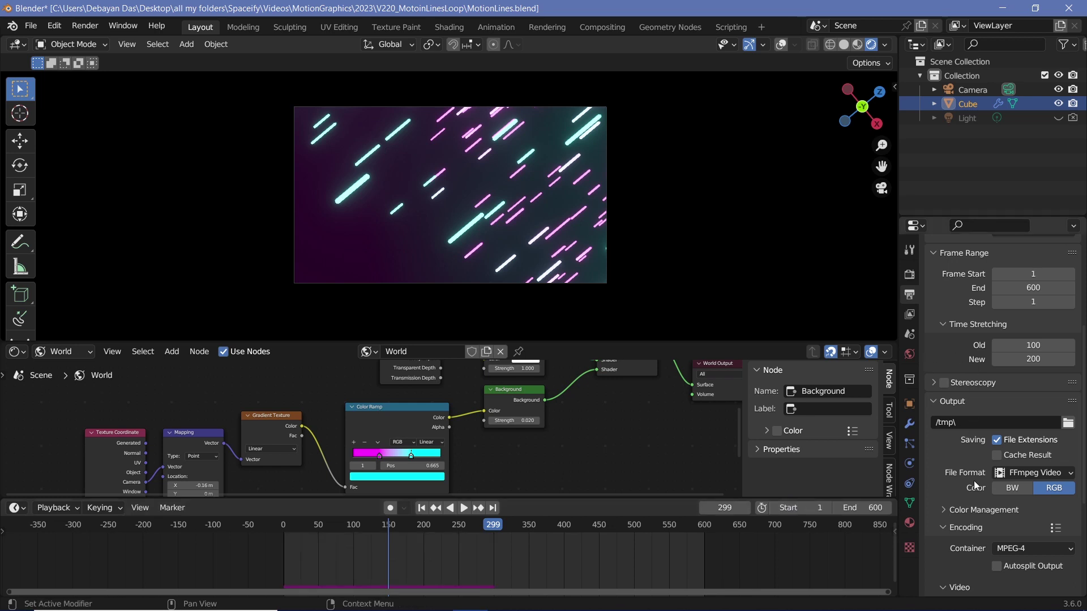
{"action": "scroll", "coordinate": [974, 483], "scroll_direction": "up", "scroll_amount": 6}
{"action": "scroll", "coordinate": [969, 469], "scroll_direction": "down", "scroll_amount": 4}
{"action": "scroll", "coordinate": [962, 475], "scroll_direction": "down", "scroll_amount": 3}
{"action": "scroll", "coordinate": [961, 476], "scroll_direction": "up", "scroll_amount": 4}
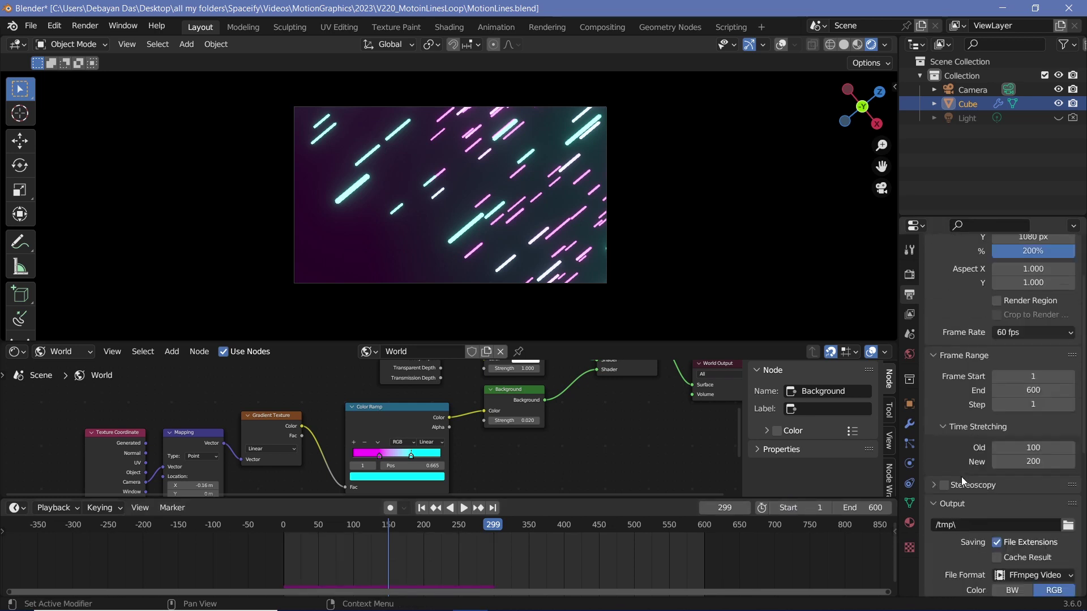
{"action": "scroll", "coordinate": [961, 481], "scroll_direction": "up", "scroll_amount": 3}
{"action": "scroll", "coordinate": [951, 485], "scroll_direction": "down", "scroll_amount": 4}
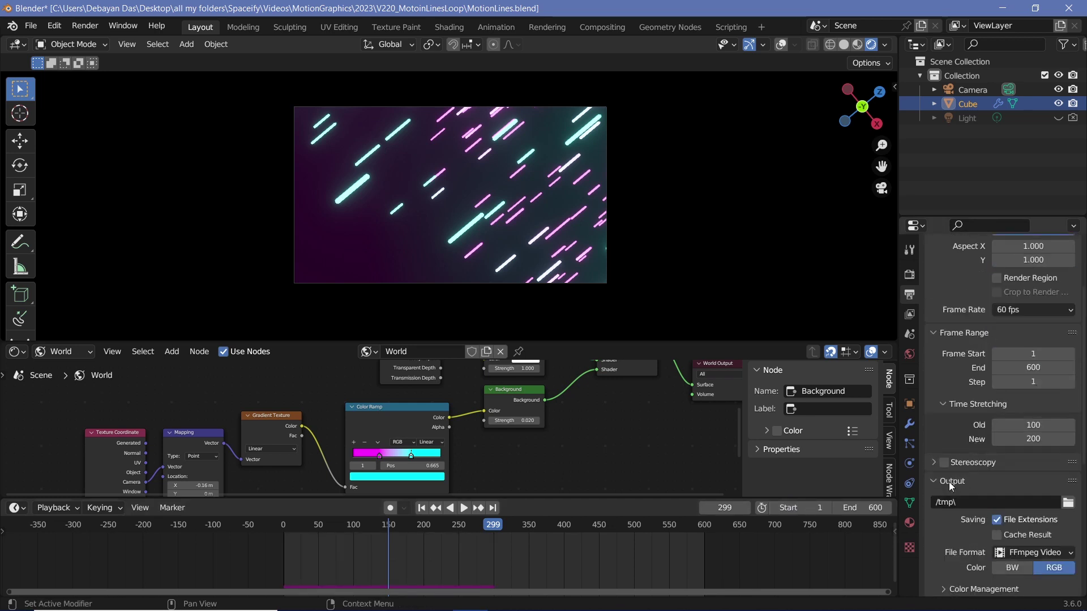
{"action": "scroll", "coordinate": [901, 514], "scroll_direction": "up", "scroll_amount": 1, "text": "ctrl"}
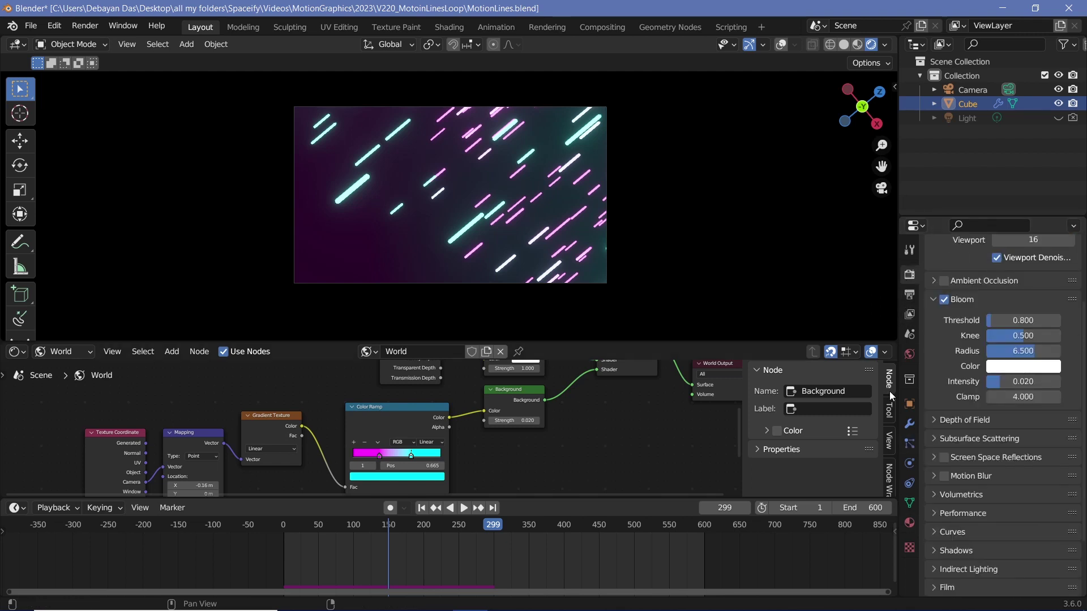
- Bake the simulation nodes from the Physics properties
{"action": "left_click", "coordinate": [908, 463]}
{"action": "left_click", "coordinate": [1017, 442]}
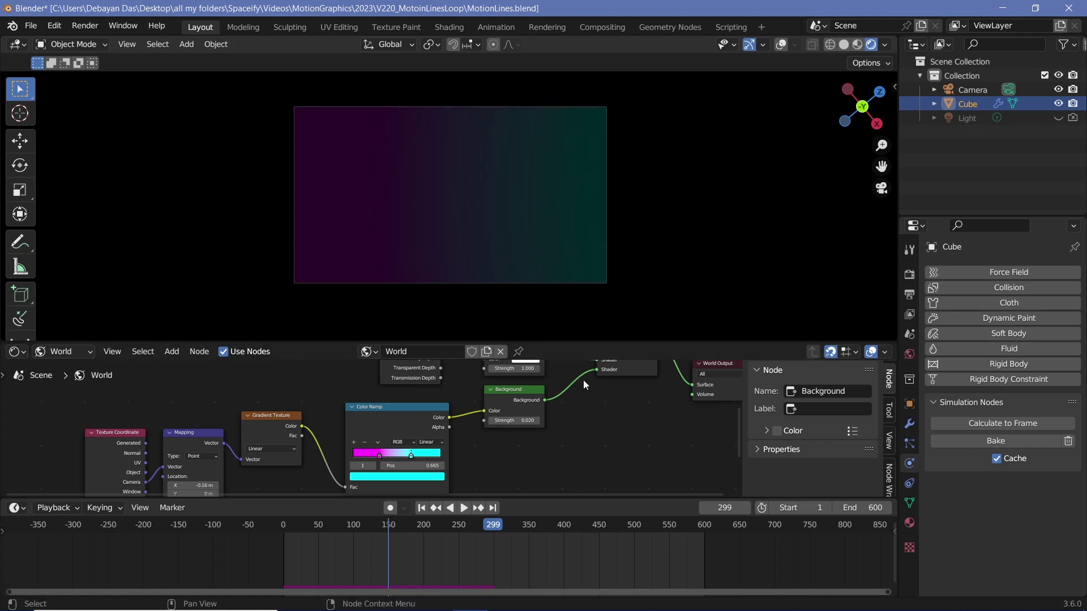
{"action": "left_click", "coordinate": [553, 535]}
{"action": "key", "text": "space"}
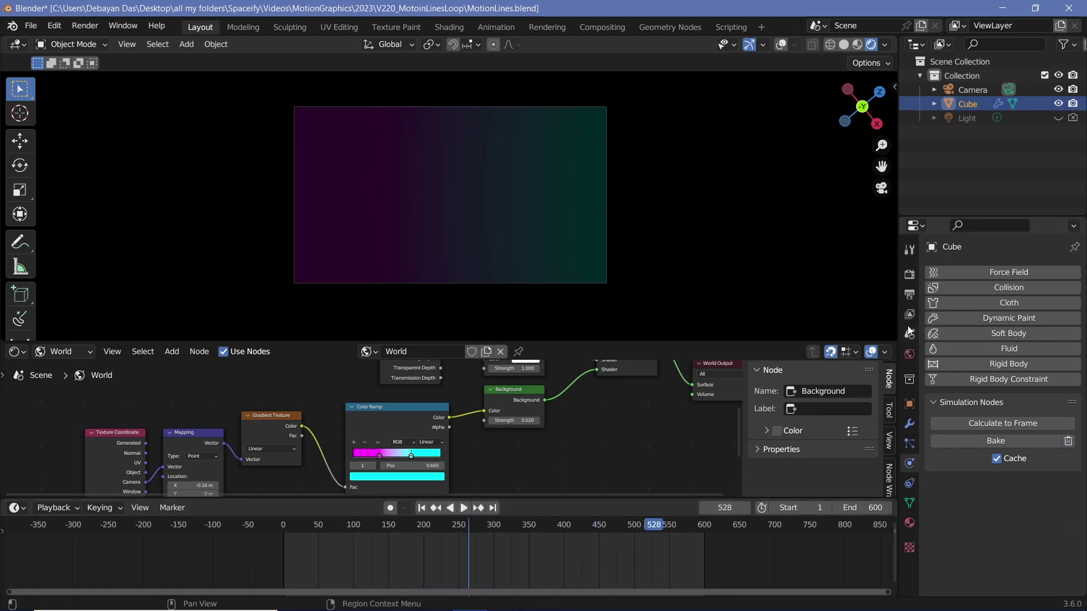
- Reset Time Stretching New to 100, rebake the simulation, and play the baked result
{"action": "left_click", "coordinate": [909, 294]}
{"action": "left_click", "coordinate": [1033, 530]}
{"action": "type", "text": "100"}
{"action": "key", "text": "Return"}
{"action": "left_click", "coordinate": [315, 535]}
{"action": "key", "text": "space"}
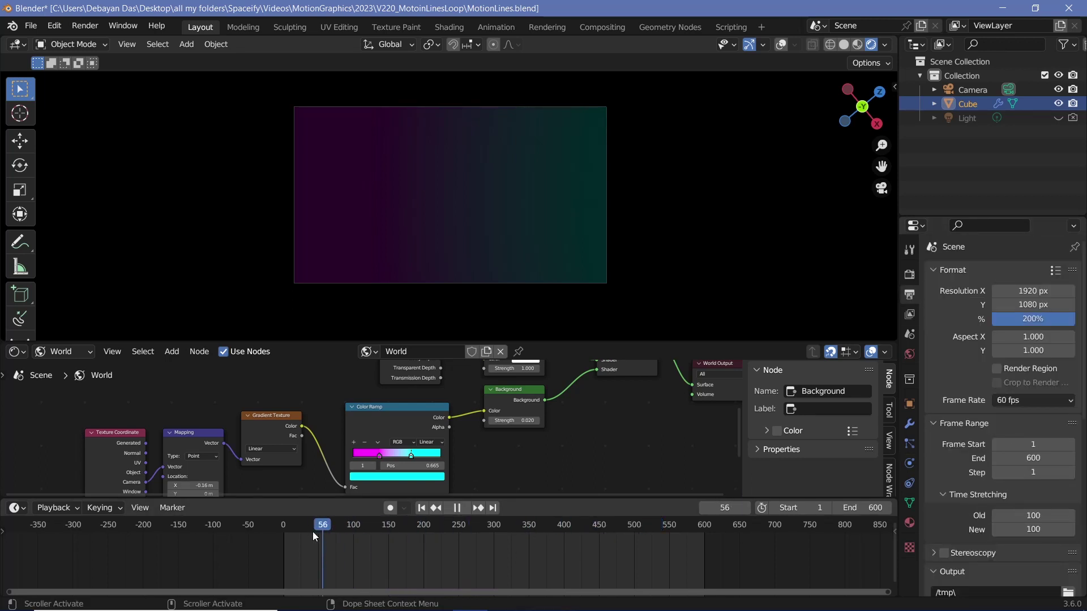
{"action": "left_click", "coordinate": [909, 463]}
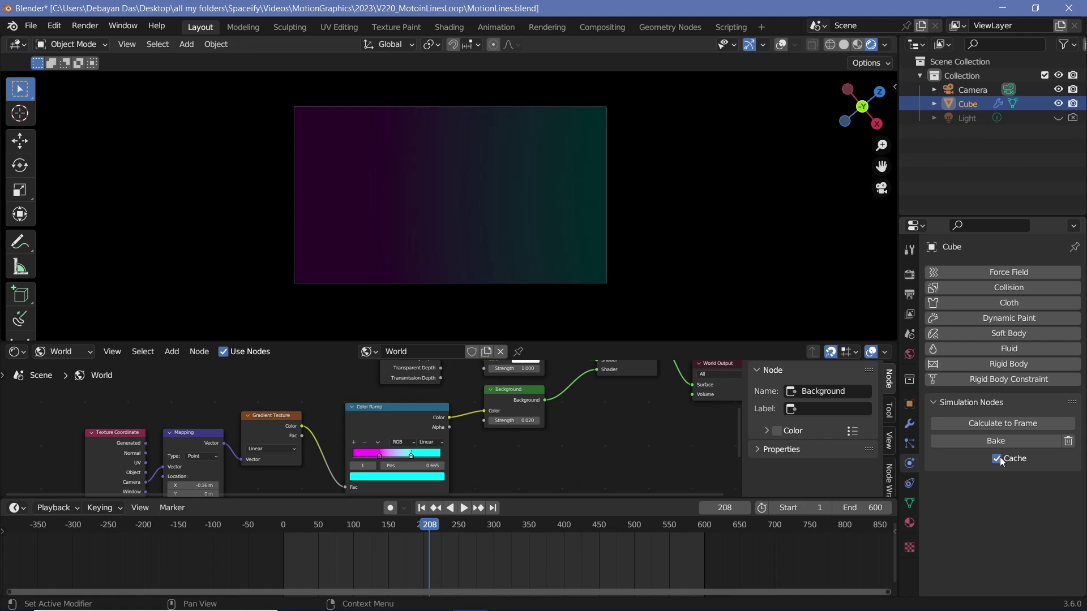
{"action": "left_click", "coordinate": [1035, 443]}
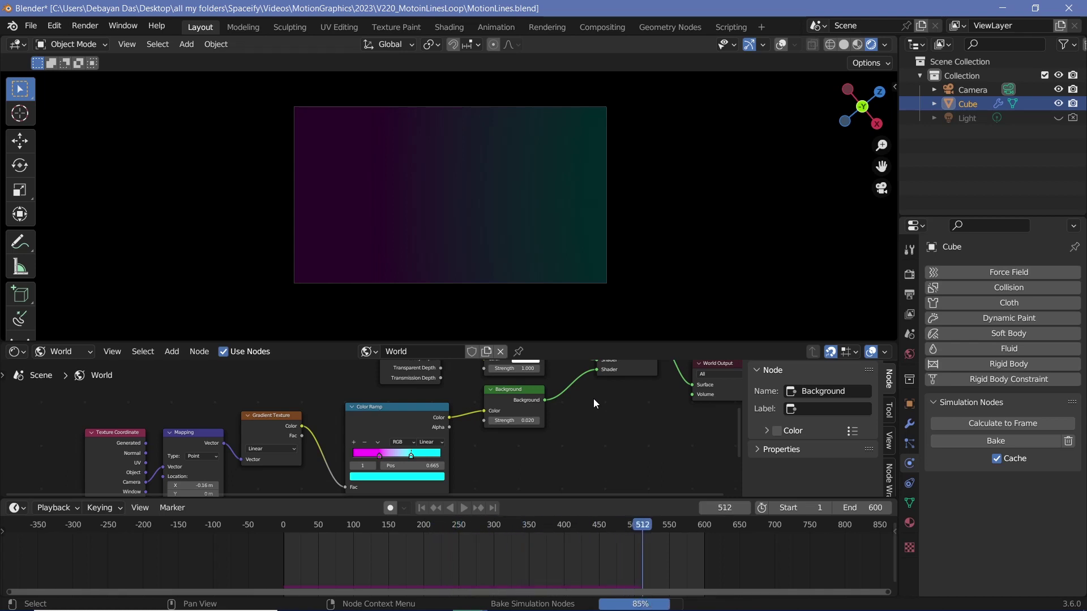
{"action": "key", "text": "space"}
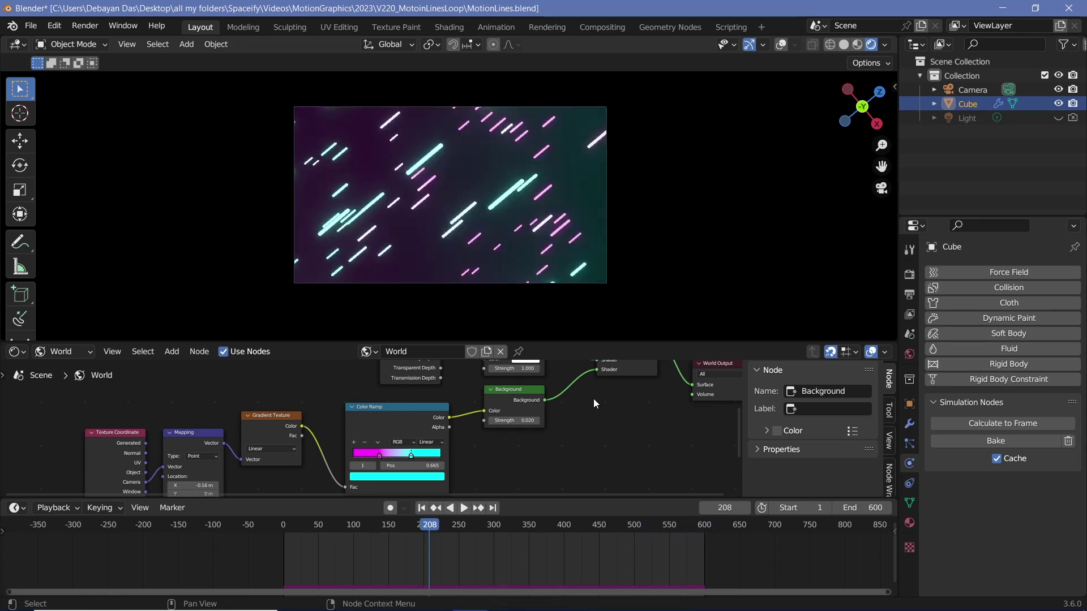
- Set the timeline start to 300 and scrub through the loop
{"action": "left_click", "coordinate": [804, 508]}
{"action": "type", "text": "300"}
{"action": "key", "text": "Return"}
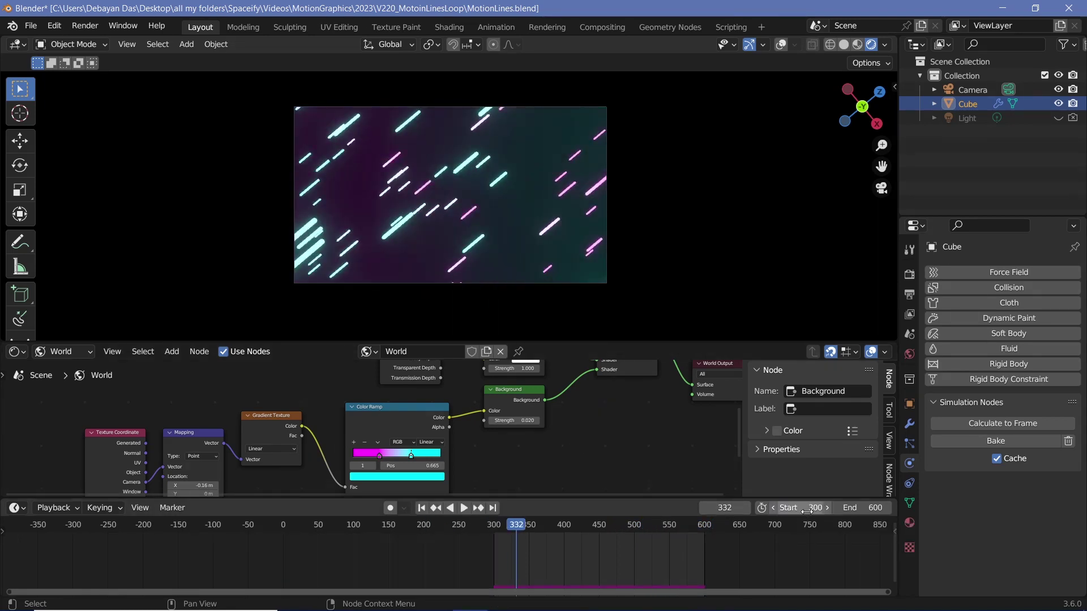
{"action": "key", "text": "space"}
{"action": "key", "text": "shift+Left"}
{"action": "left_click", "coordinate": [704, 528]}
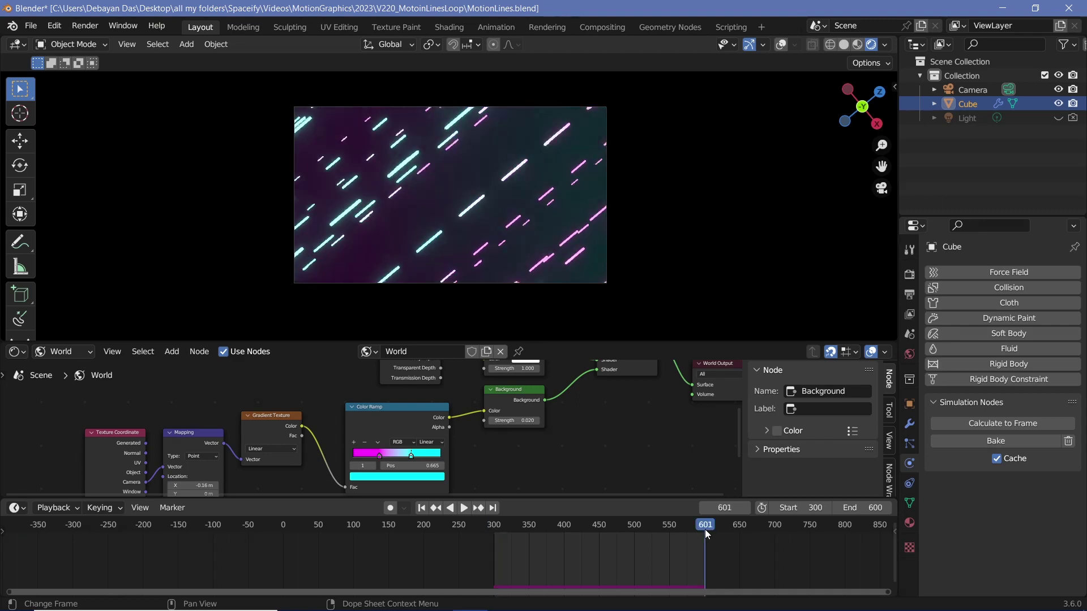
{"action": "mouse_move", "coordinate": [709, 532]}
{"action": "left_mouse_down"}
{"action": "mouse_move", "coordinate": [494, 528]}
{"action": "mouse_move", "coordinate": [558, 532]}
{"action": "left_mouse_up"}
- Switch to the Geometry Nodes tree and select the Value node
{"action": "key", "text": "shift+F3"}
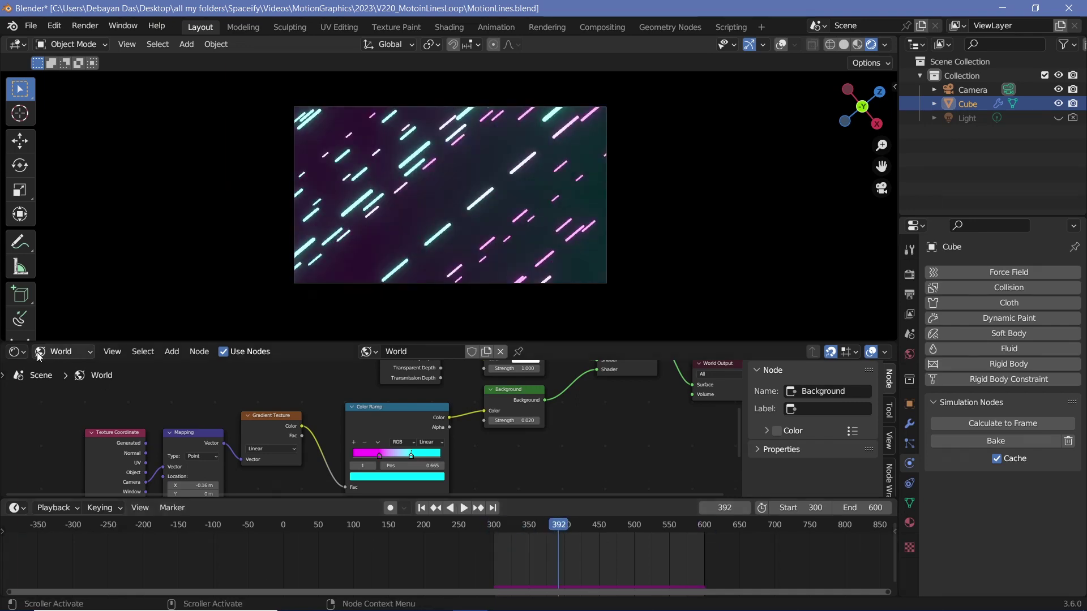
{"action": "middle_click_drag", "start_coordinate": [305, 465], "coordinate": [509, 453]}
{"action": "left_click", "coordinate": [240, 413]}
- Scale the Value keyframes by 2 from frame 0 and rebake the simulation
{"action": "left_click", "coordinate": [283, 529]}
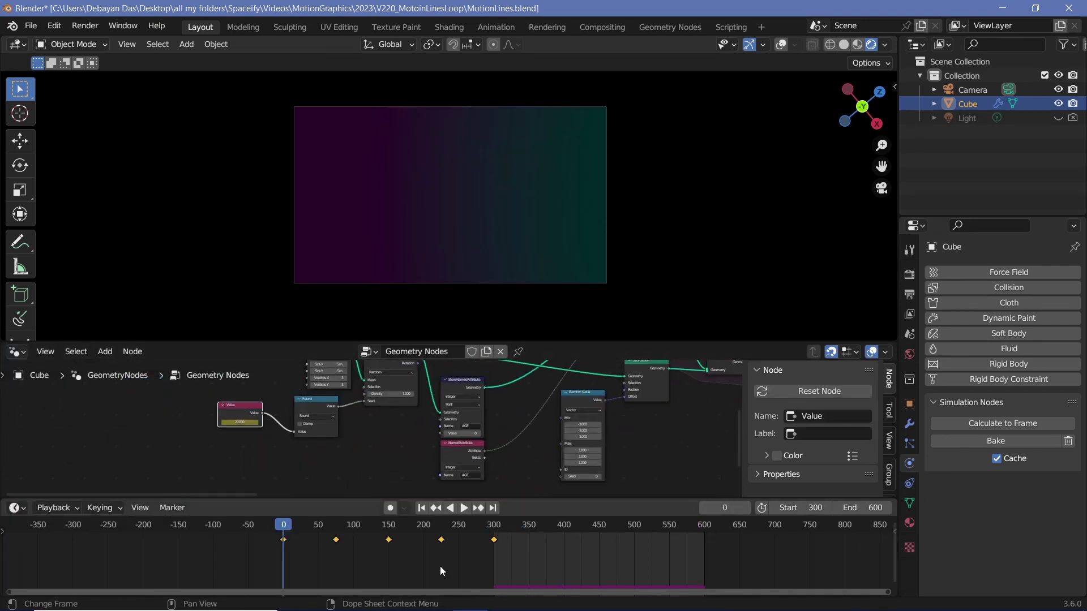
{"action": "key", "text": "s"}
{"action": "key", "text": "2"}
{"action": "key", "text": "Return"}
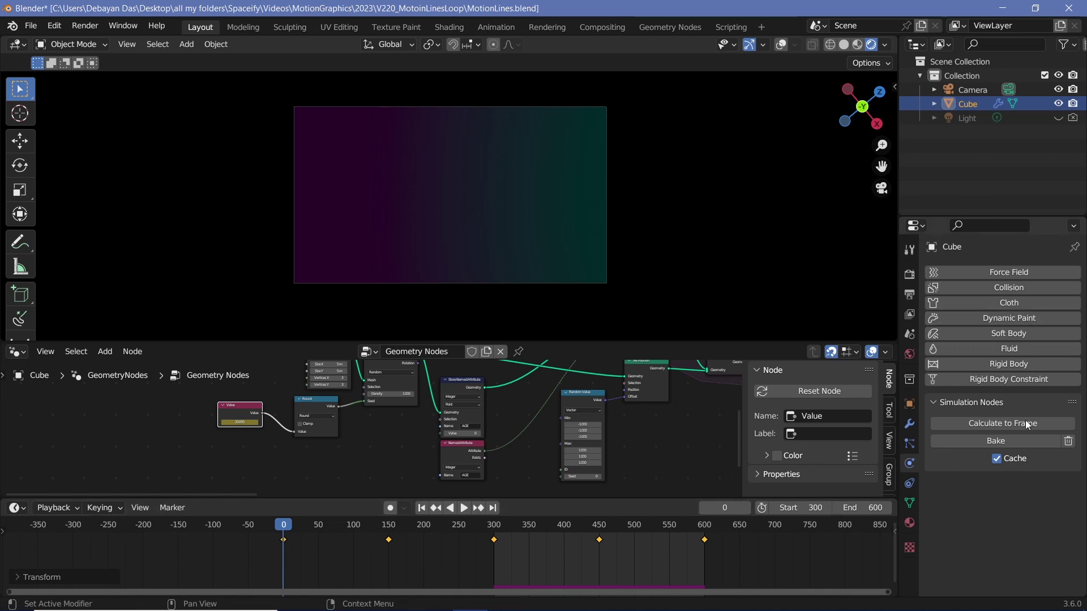
{"action": "left_click", "coordinate": [1003, 437]}
{"action": "type", "text": "1"}
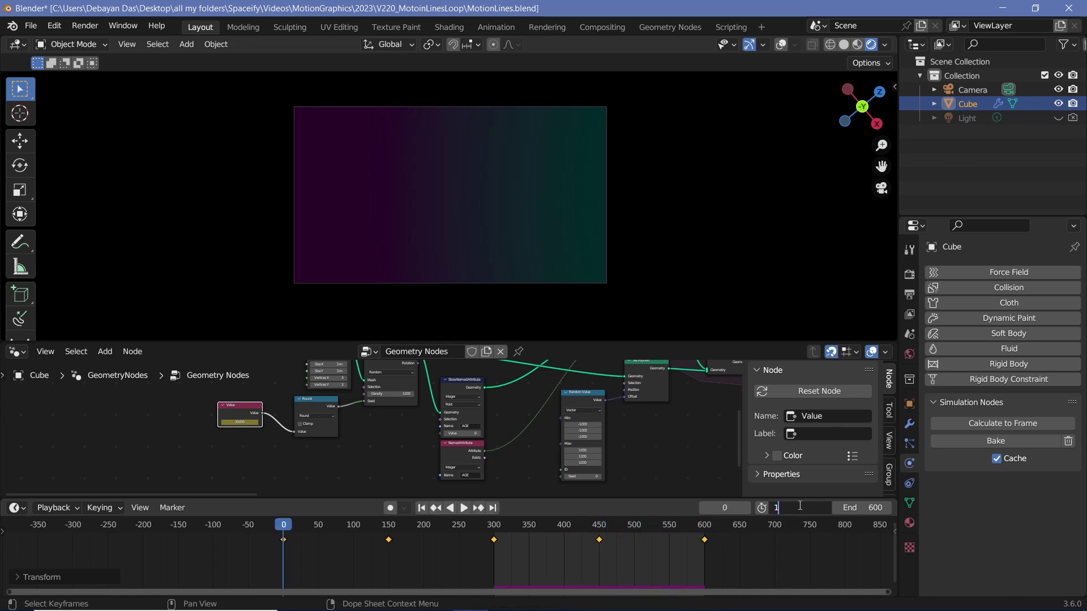
{"action": "left_click", "coordinate": [1037, 443]}
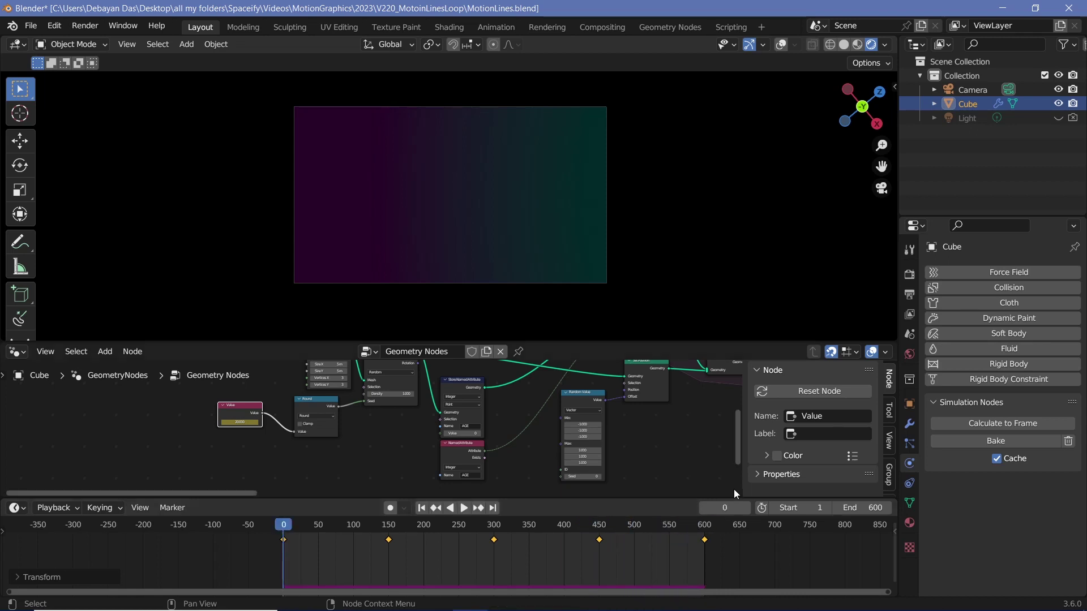
- Set the start frame to 300, preview the loop, and edit the Set Position Z offset
{"action": "double_click", "coordinate": [797, 507]}
{"action": "type", "text": "300"}
{"action": "key", "text": "Return"}
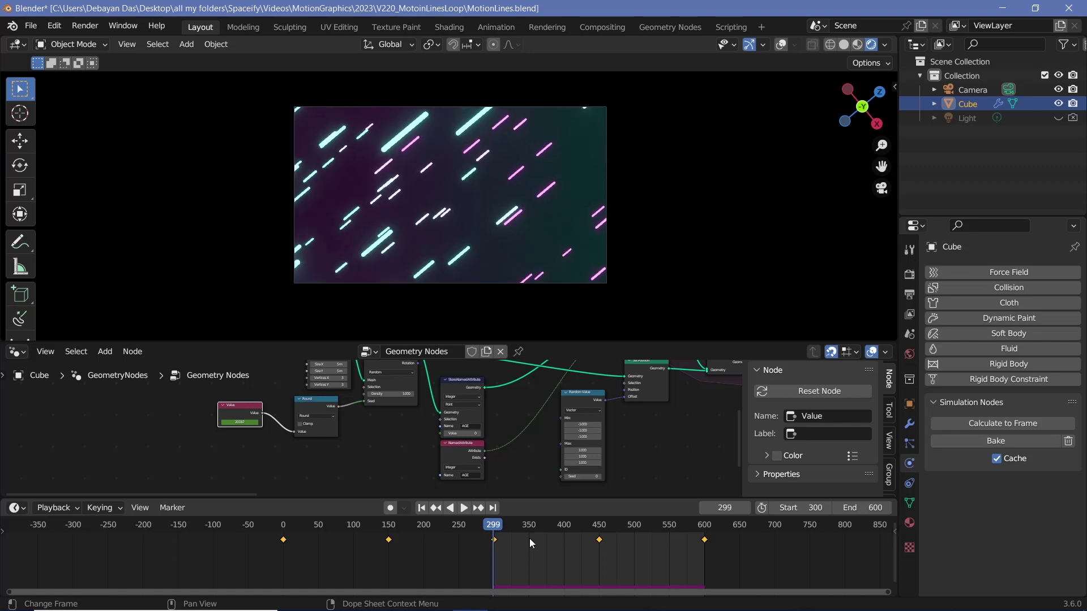
{"action": "key", "text": "space"}
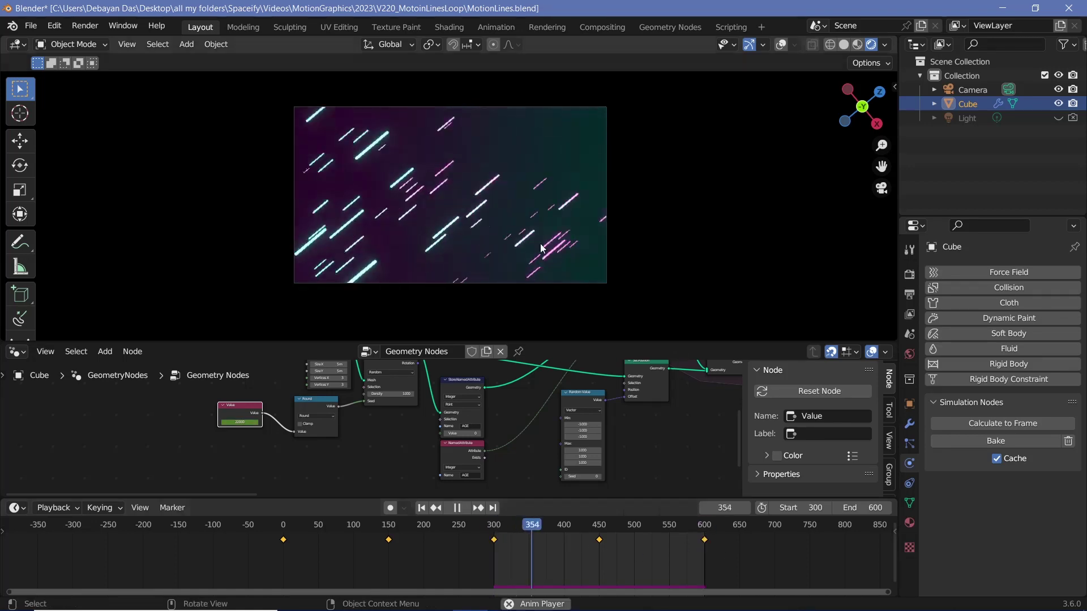
{"action": "scroll", "coordinate": [538, 247], "scroll_direction": "up", "scroll_amount": 3}
{"action": "scroll", "coordinate": [535, 247], "scroll_direction": "down", "scroll_amount": 1}
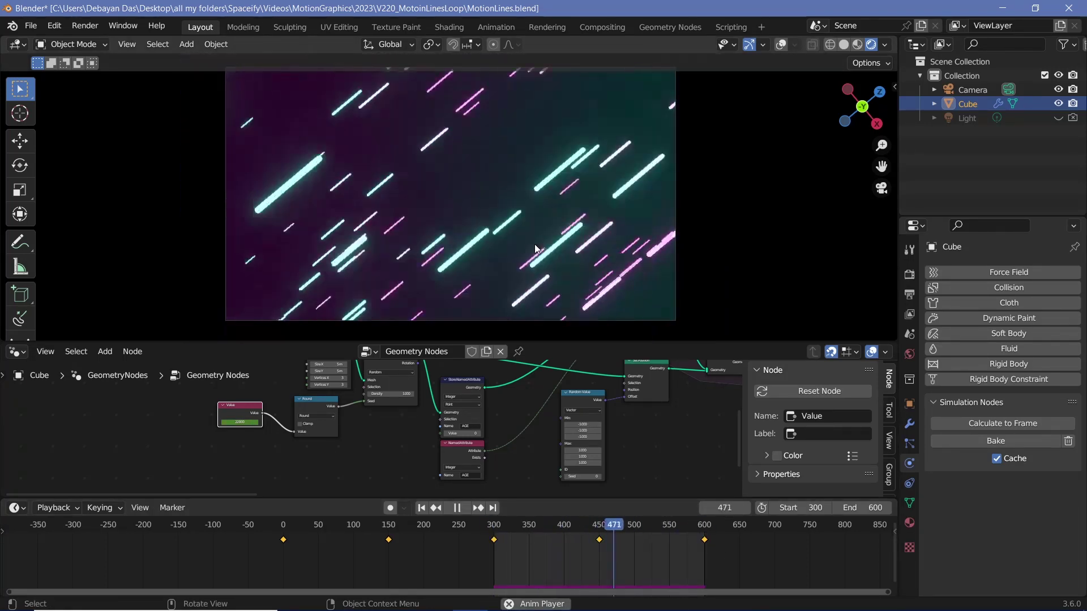
{"action": "key", "text": "space"}
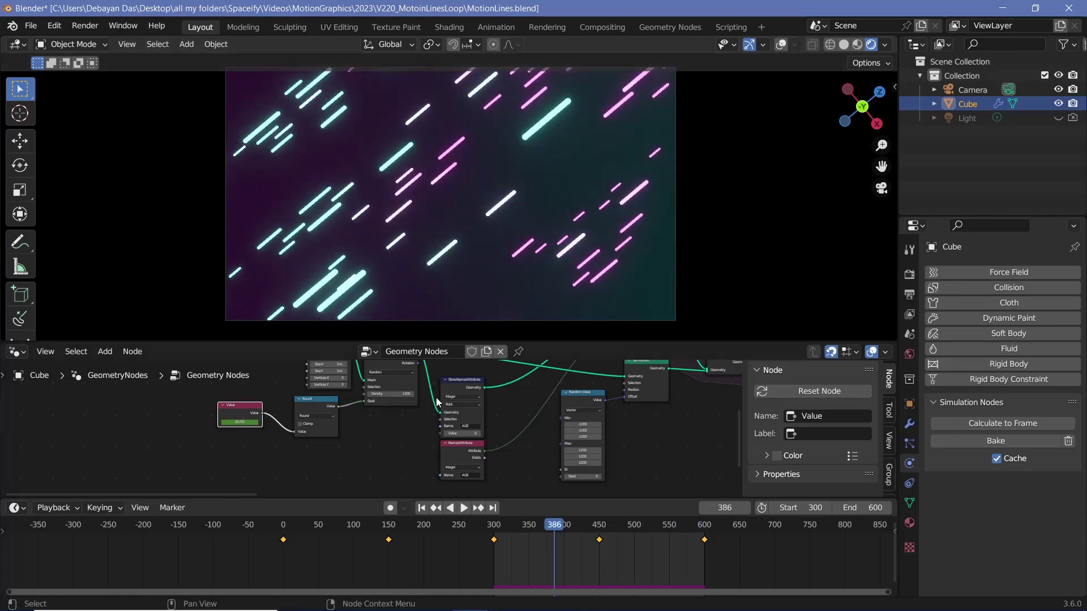
{"action": "scroll", "coordinate": [435, 397], "scroll_direction": "up", "scroll_amount": 5}
{"action": "left_click", "coordinate": [406, 445]}
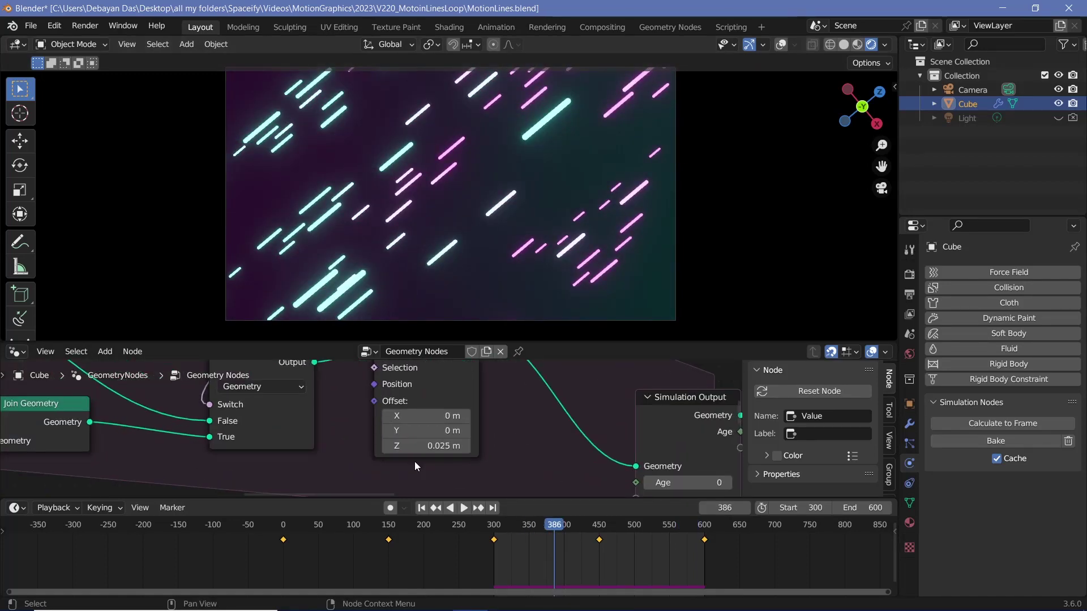
- Change the Modulo node's value to 20
{"action": "middle_click_drag", "start_coordinate": [355, 433], "coordinate": [434, 439]}
{"action": "double_click", "coordinate": [434, 435]}
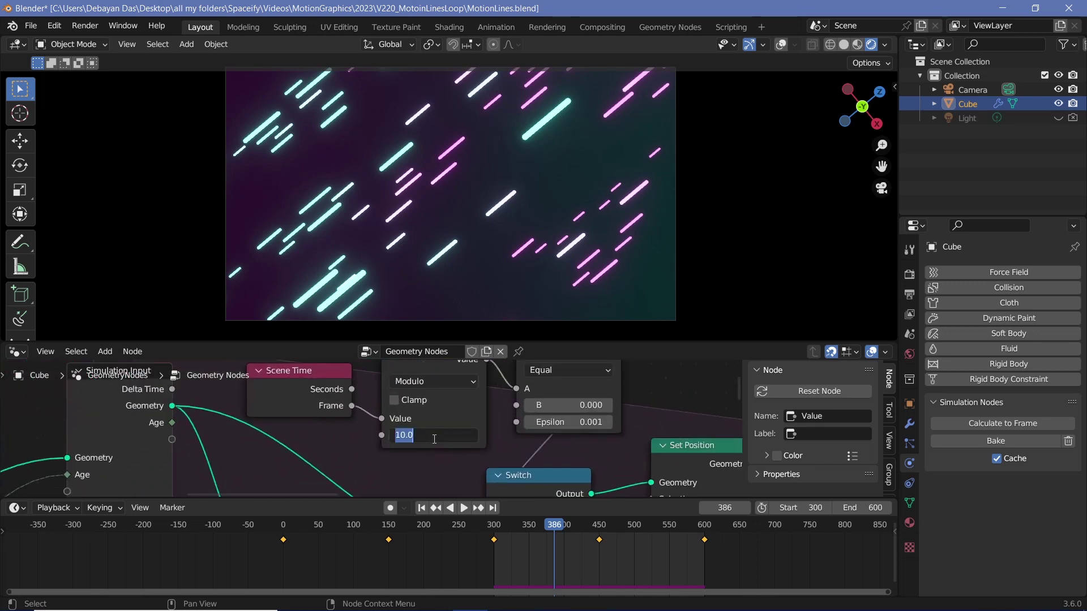
{"action": "type", "text": "20"}
{"action": "key", "text": "Return"}
- Set the start frame to 1, rebake the simulation, and play it
{"action": "double_click", "coordinate": [800, 508]}
{"action": "type", "text": "1"}
{"action": "key", "text": "Return"}
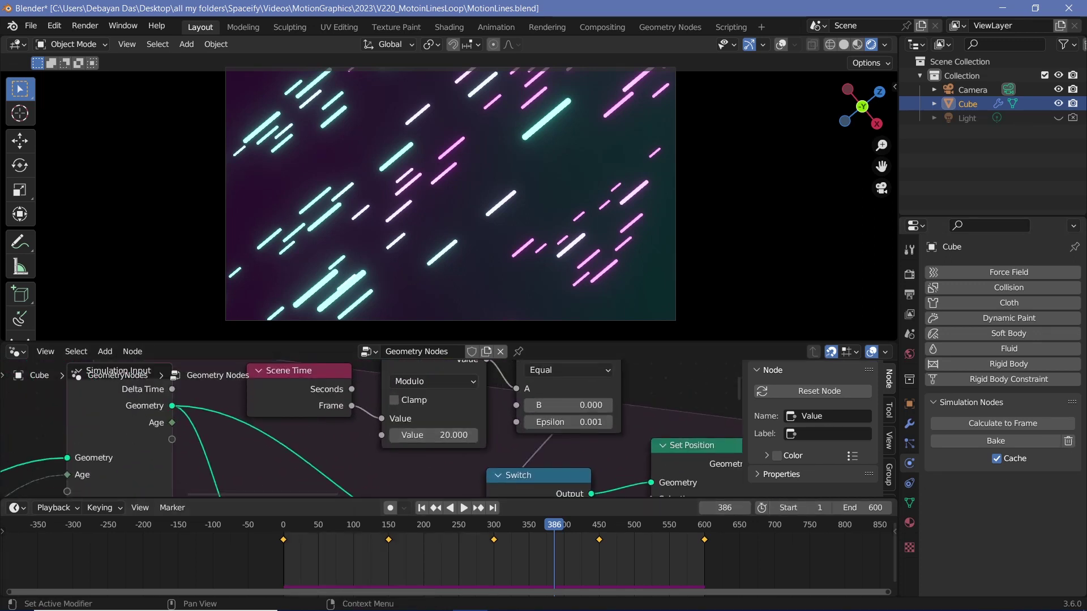
{"action": "left_click", "coordinate": [1040, 443]}
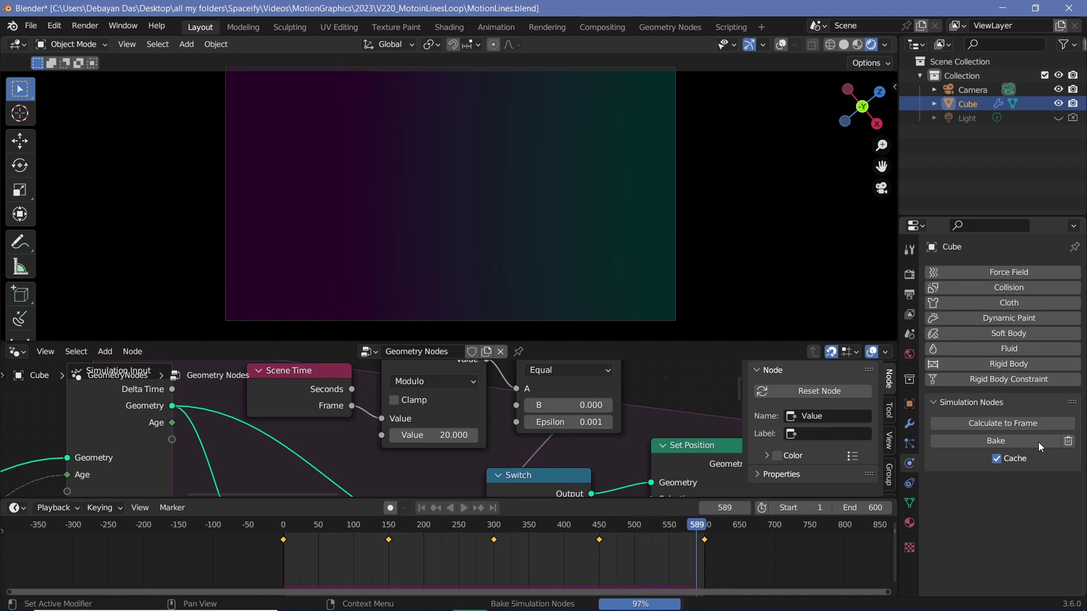
{"action": "key", "text": "space"}
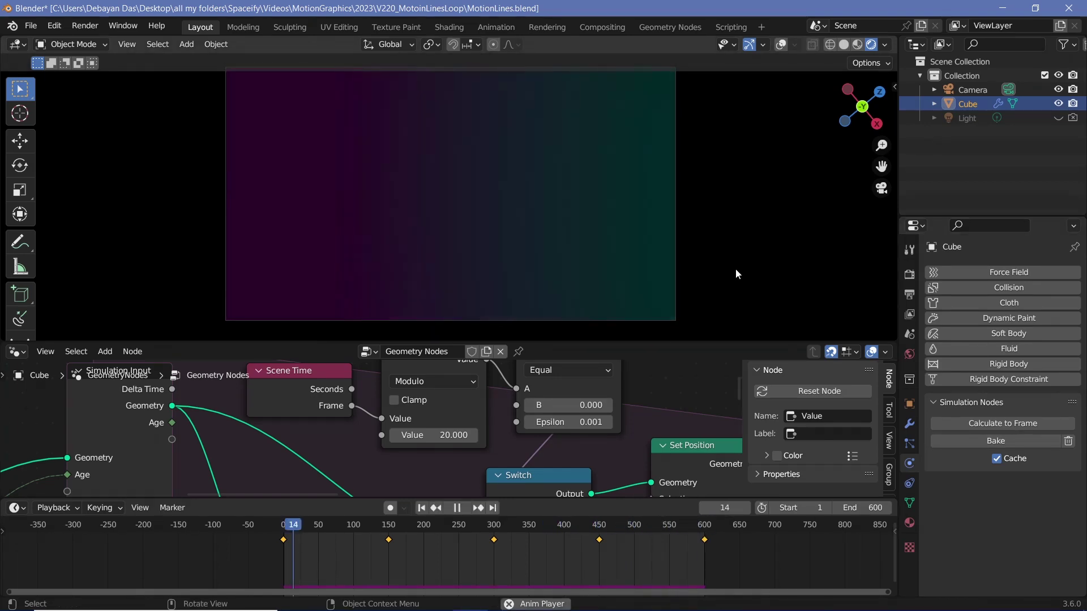
- Set the start frame to 300, stop playback, and save MotionLines.blend
{"action": "left_click", "coordinate": [798, 508]}
{"action": "type", "text": "300"}
{"action": "key", "text": "Return"}
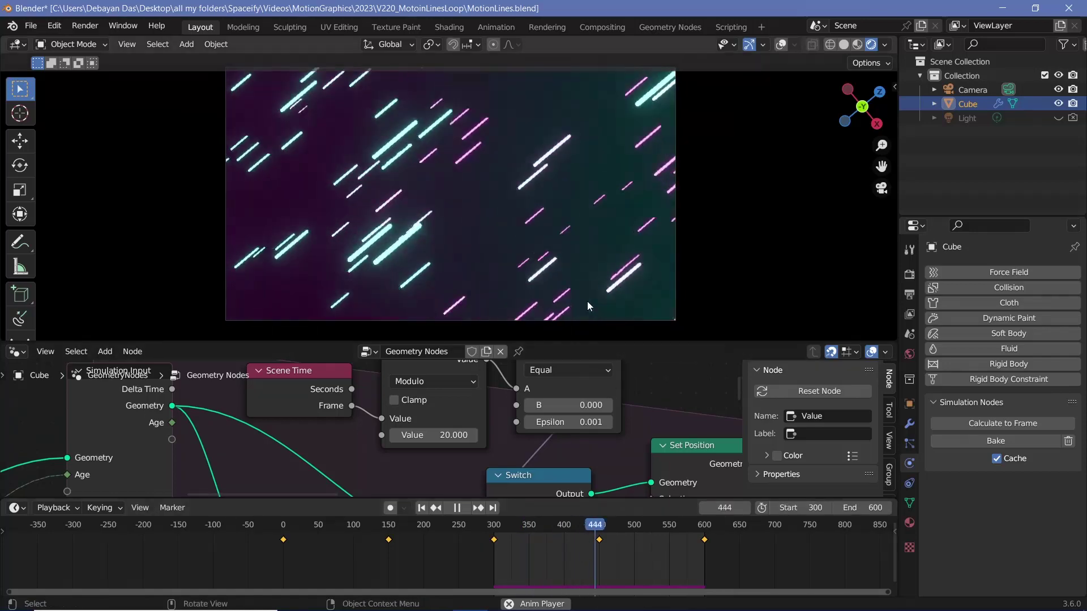
{"action": "key", "text": "space"}
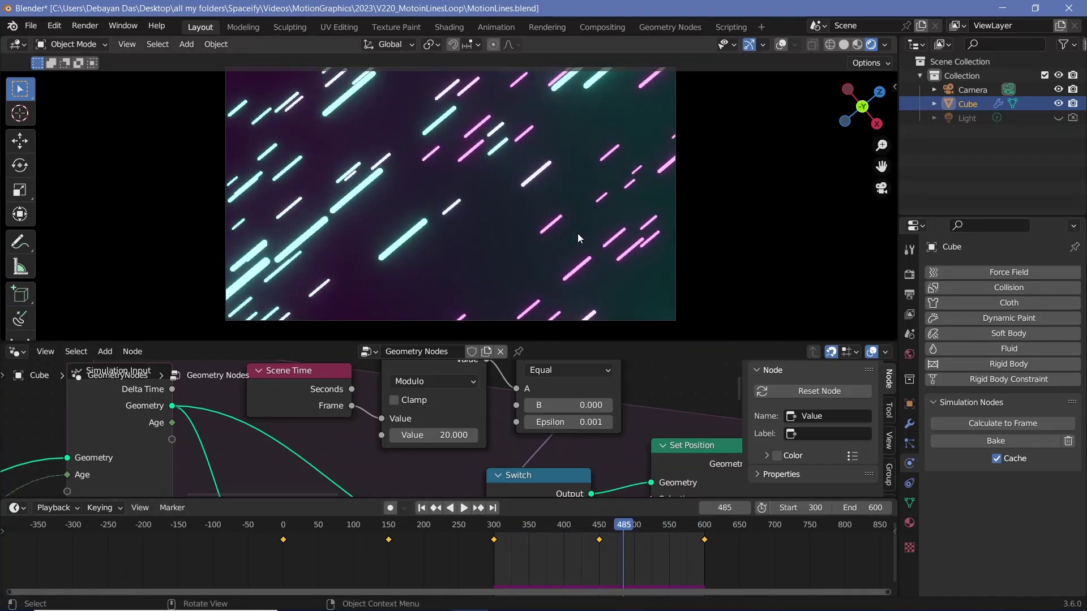
{"action": "key", "text": "ctrl+s"}
{"action": "left_click", "coordinate": [909, 274]}
- Verify FFmpeg Video/MPEG-4 output and render frames 300–600 as an animation
{"action": "left_click", "coordinate": [909, 294]}
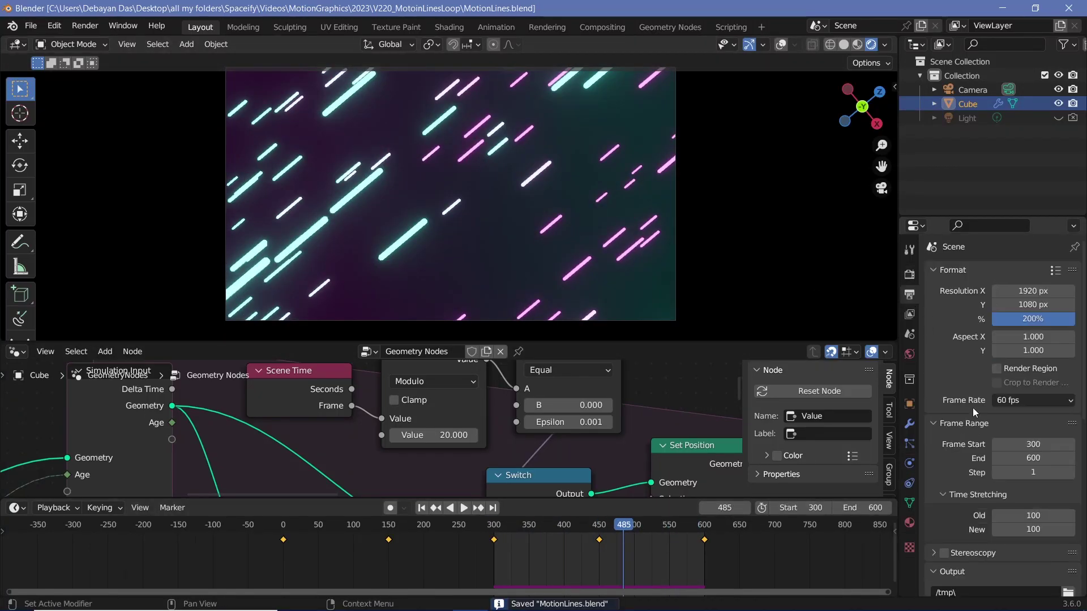
{"action": "scroll", "coordinate": [972, 408], "scroll_direction": "down", "scroll_amount": 5}
{"action": "left_click", "coordinate": [123, 25]}
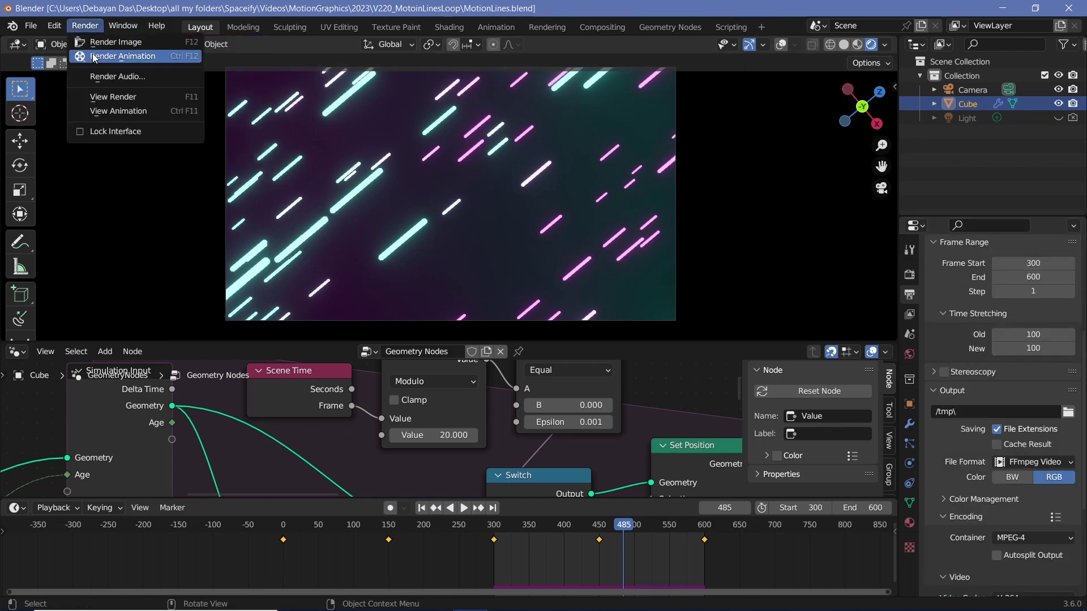